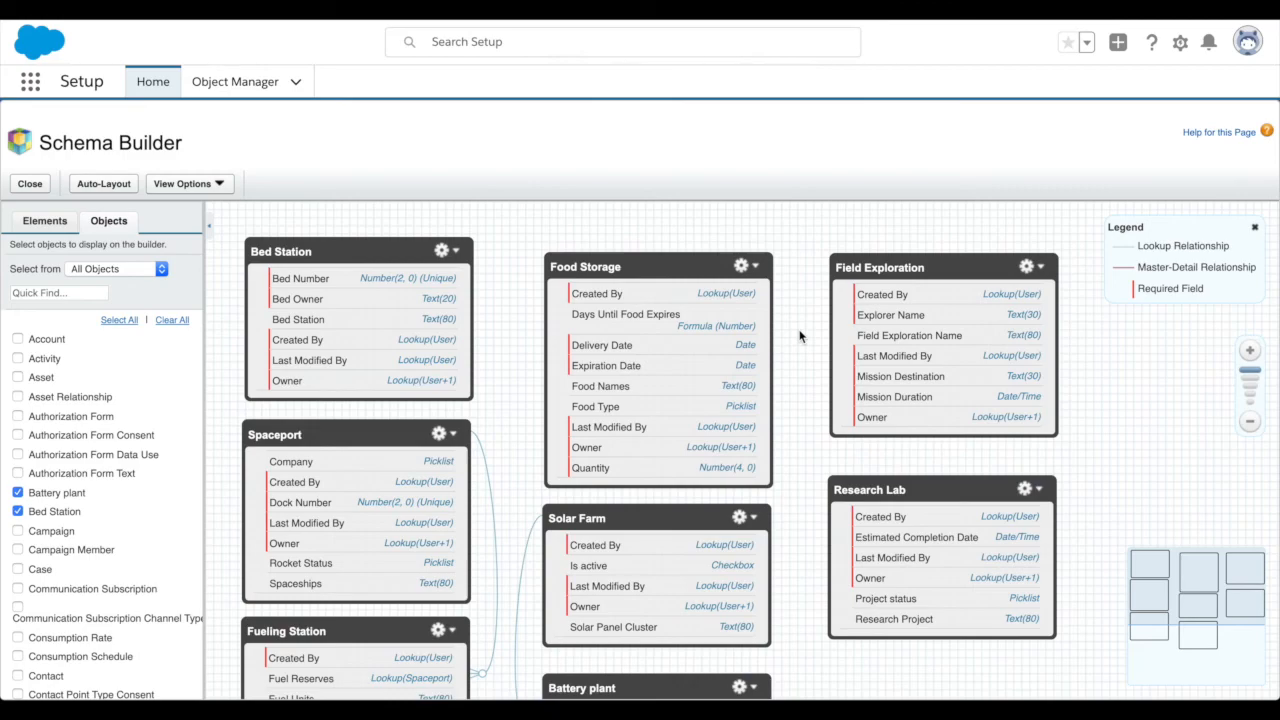
Look over the custom objects in the schema and inspect the settings of Spaceport's Dock Number and Bed Station's Bed Number fields
{"action": "left_click_drag", "start_coordinate": [798, 336], "coordinate": [800, 240]}
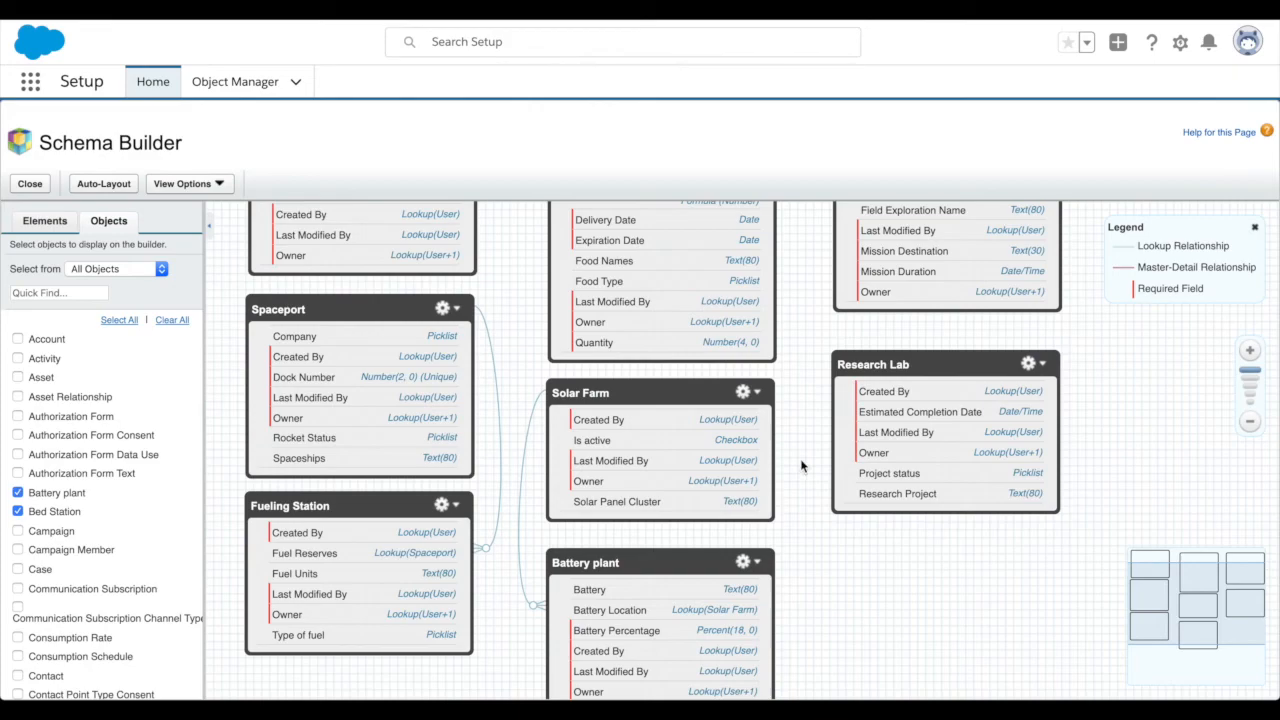
{"action": "left_click_drag", "start_coordinate": [801, 465], "coordinate": [808, 521]}
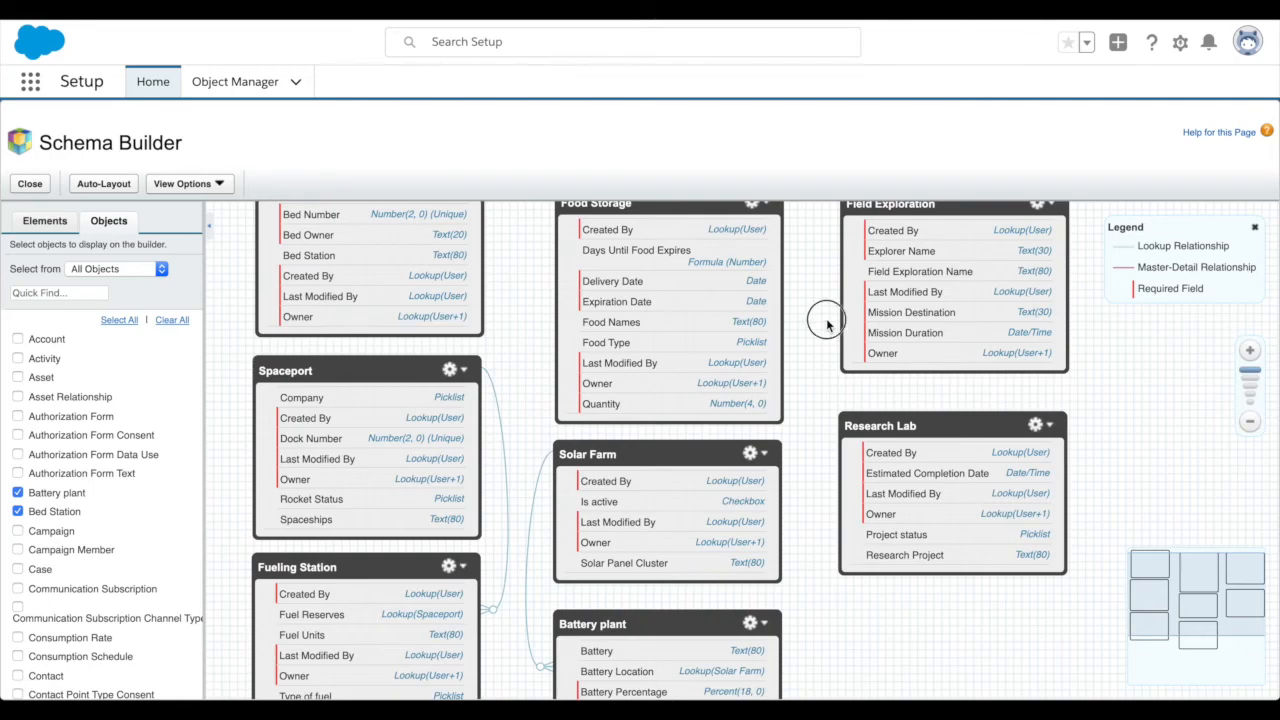
{"action": "left_click_drag", "start_coordinate": [823, 322], "coordinate": [826, 385]}
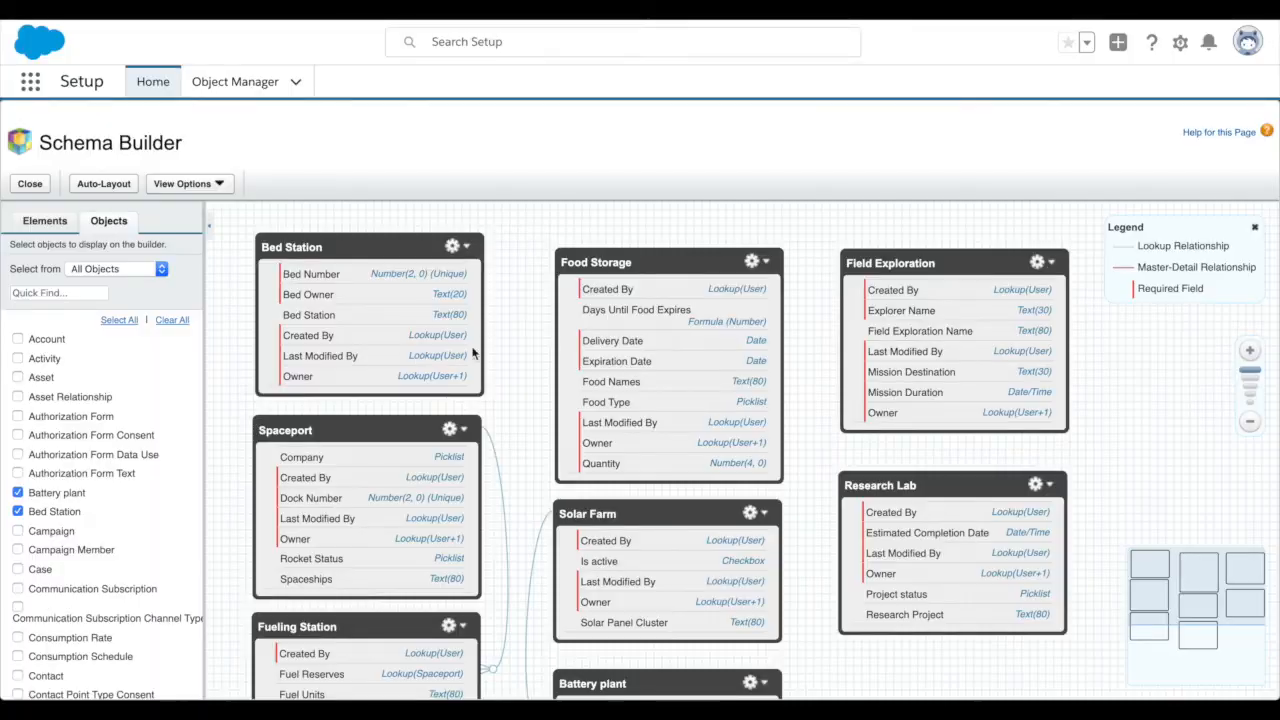
{"action": "left_click_drag", "start_coordinate": [489, 390], "coordinate": [491, 350]}
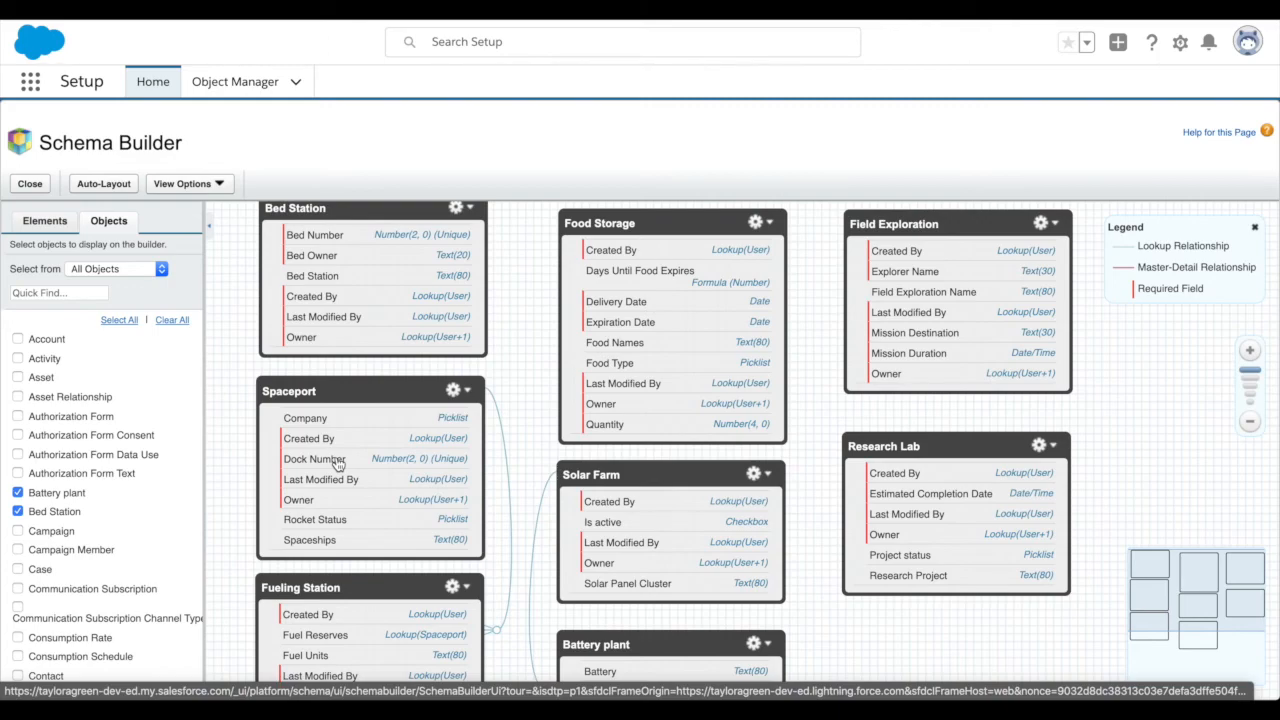
{"action": "left_click", "coordinate": [443, 460]}
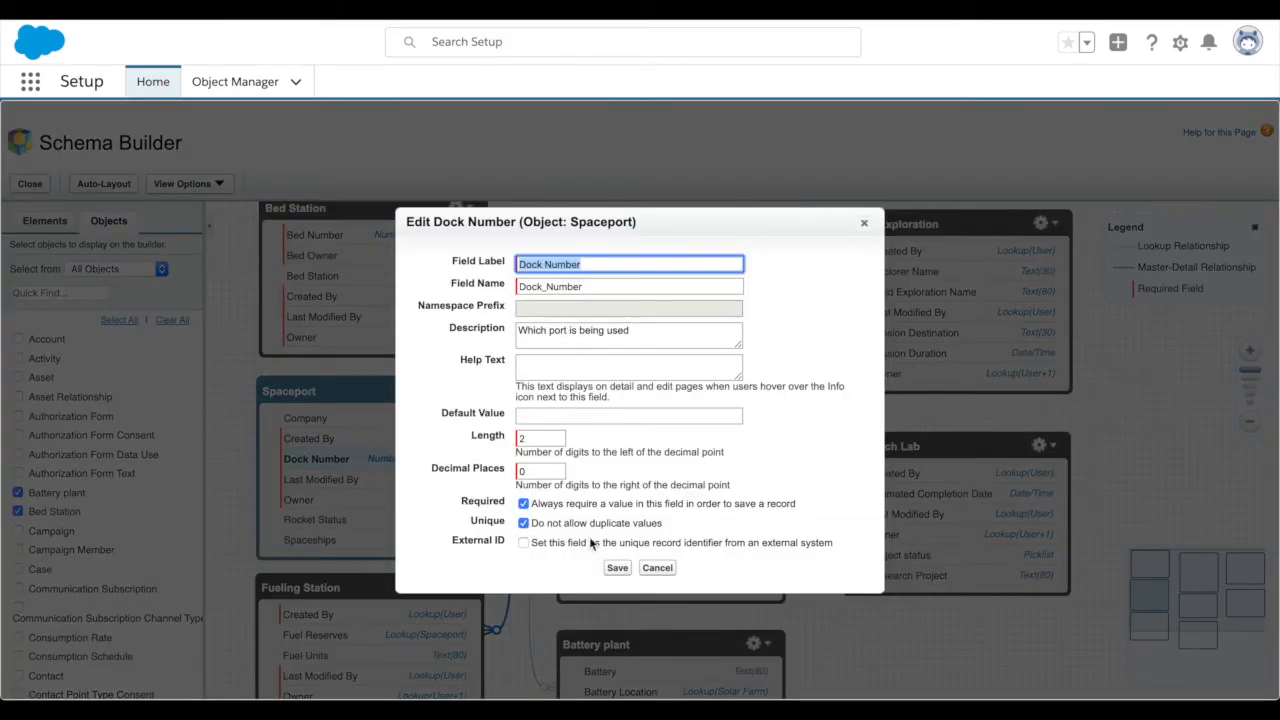
{"action": "left_click", "coordinate": [864, 222]}
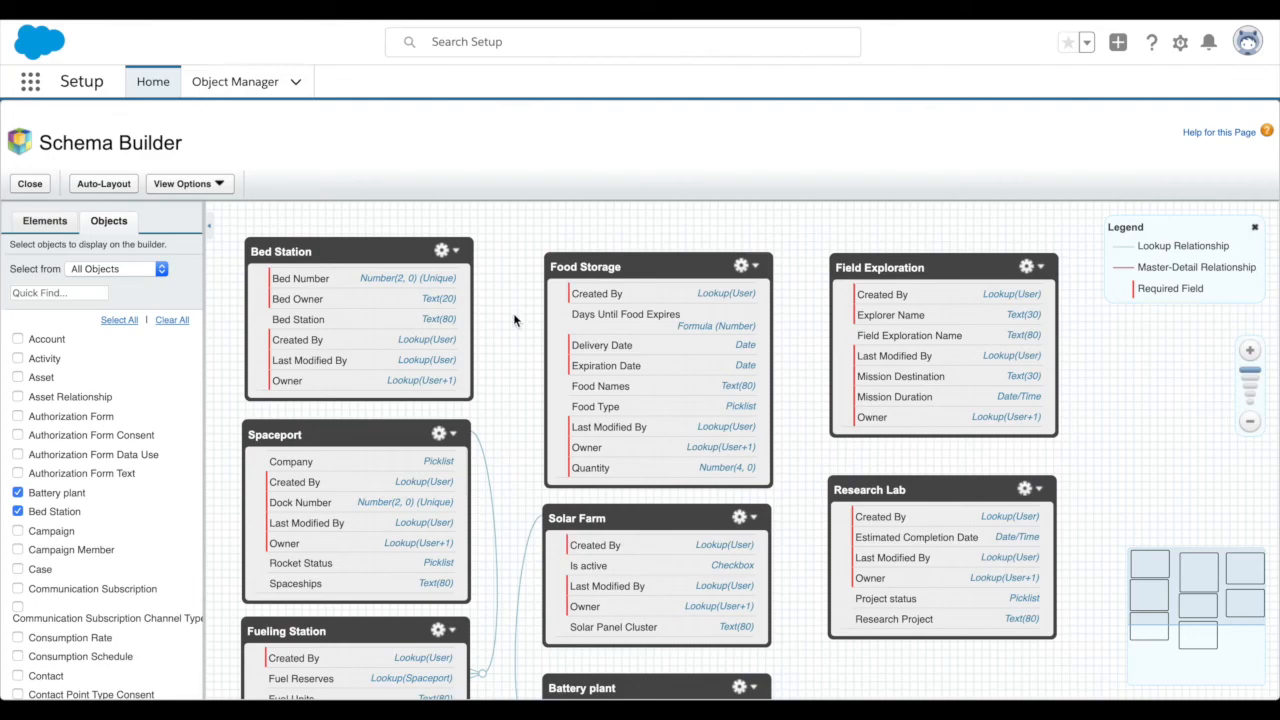
{"action": "left_click", "coordinate": [322, 278]}
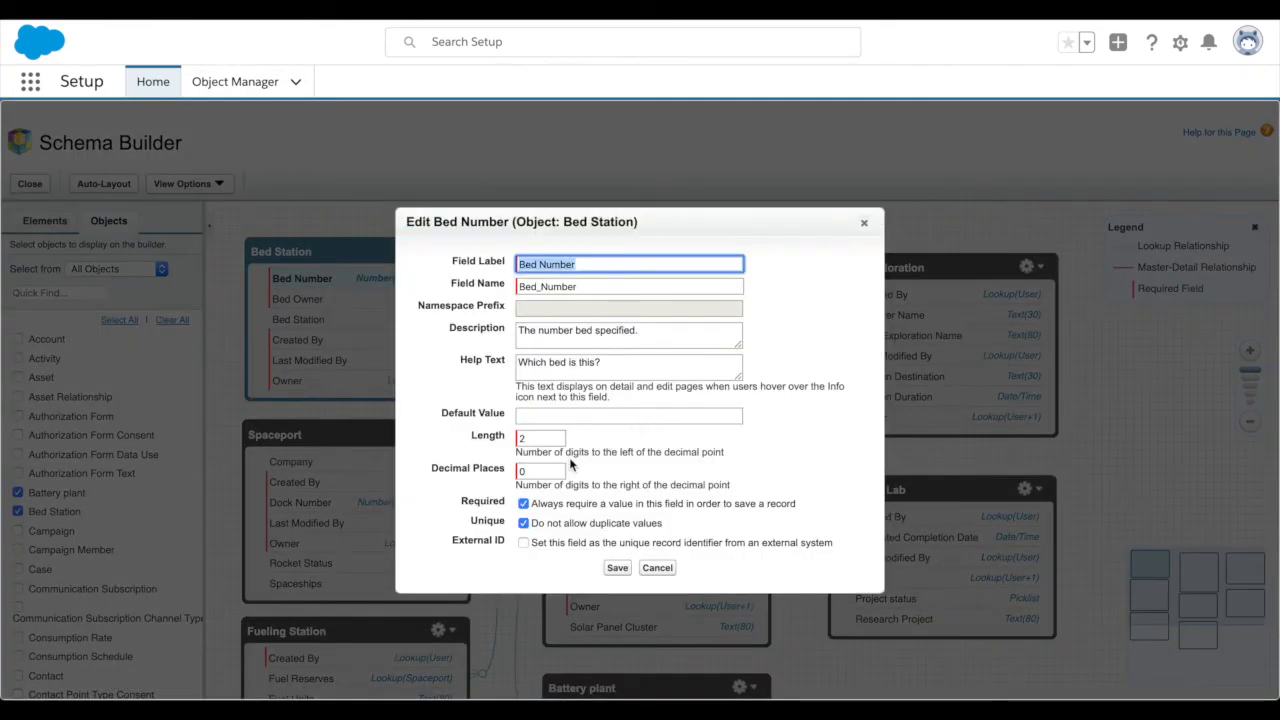
{"action": "left_click", "coordinate": [867, 223]}
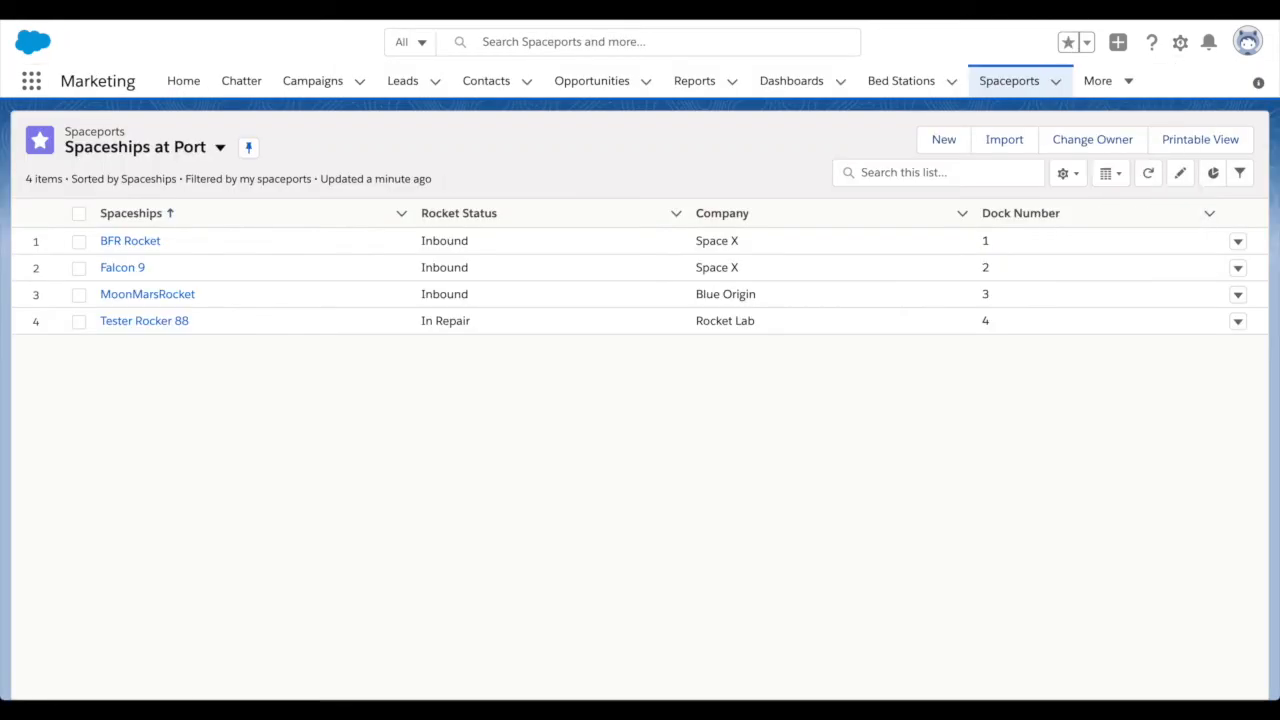
Switch to the Marketing app and view the Bed Stations list
{"action": "left_click", "coordinate": [1106, 88]}
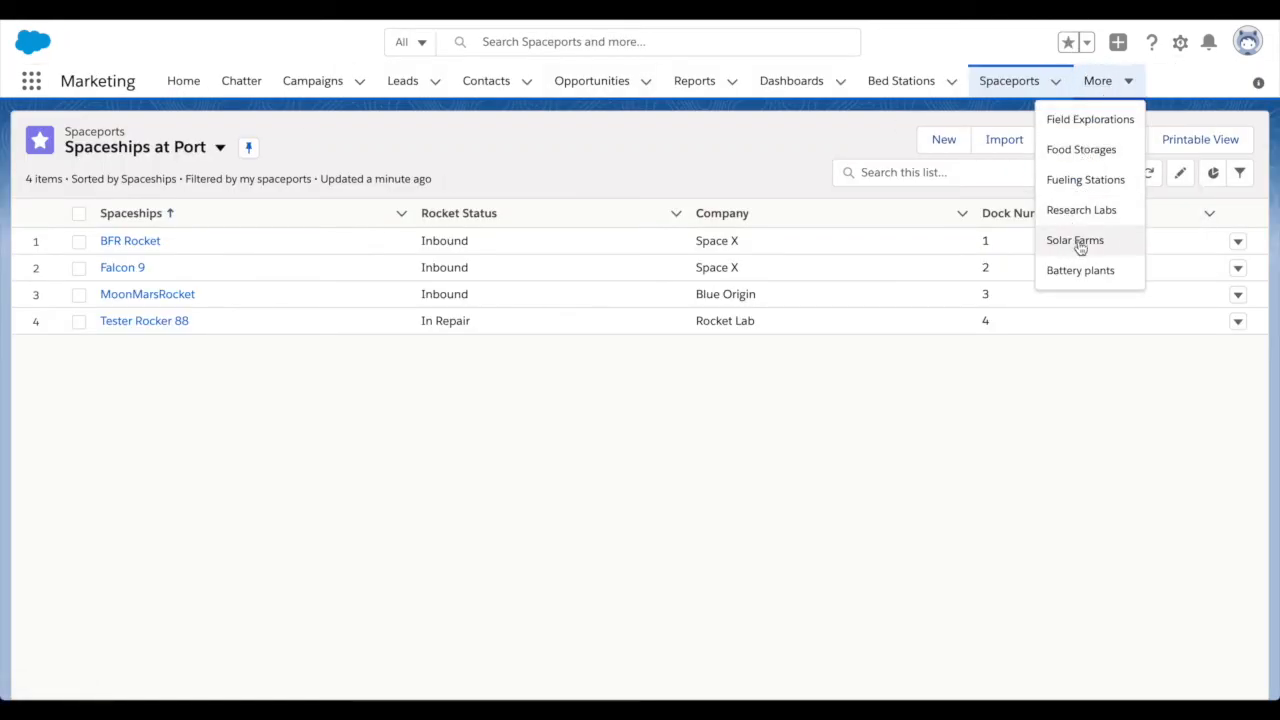
{"action": "left_click", "coordinate": [903, 84]}
{"action": "left_click", "coordinate": [903, 84]}
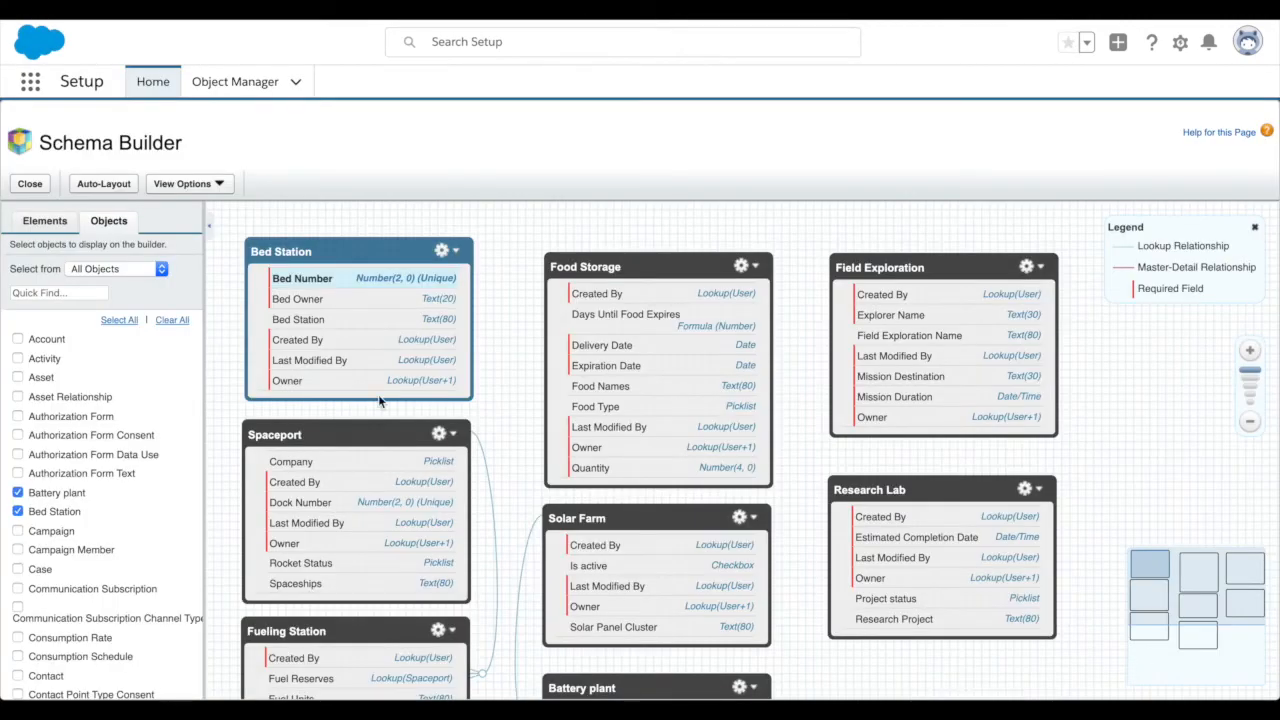
Make the Bed Owner field of Bed Station unique so that duplicate values are not allowed, and save the field
{"action": "left_click", "coordinate": [335, 299]}
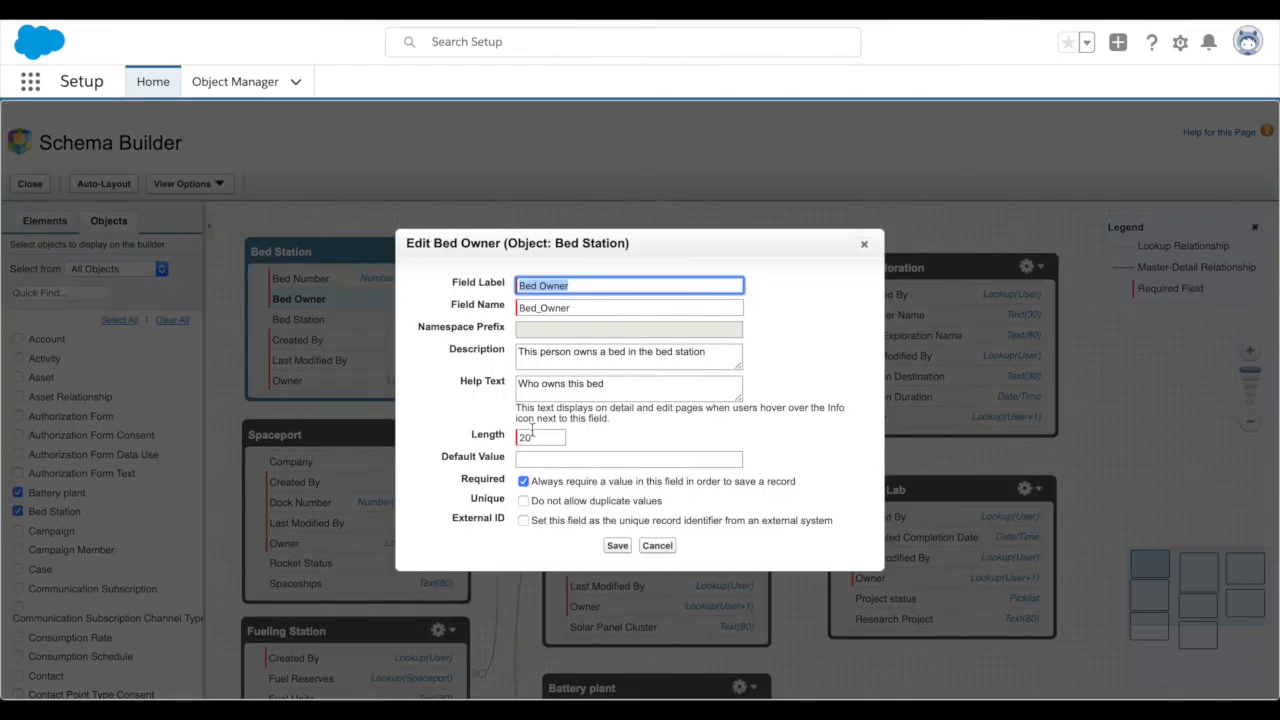
{"action": "double_click", "coordinate": [530, 437]}
{"action": "left_click", "coordinate": [582, 438]}
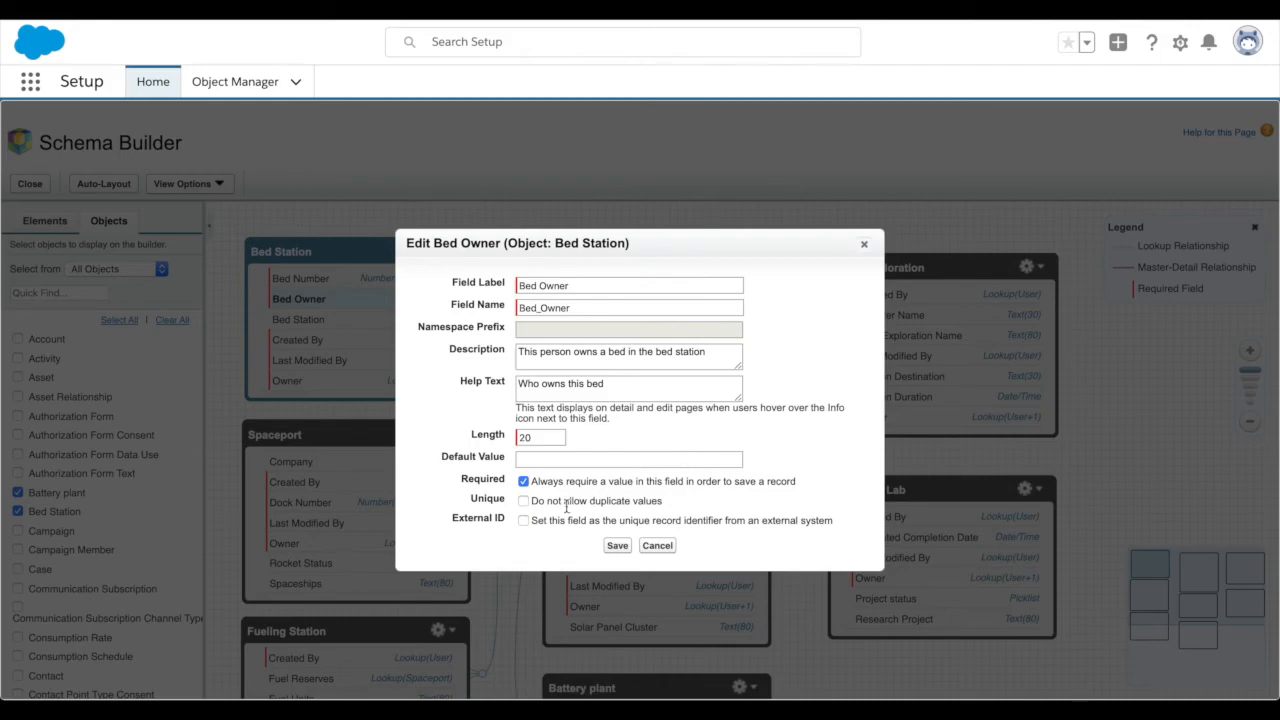
{"action": "left_click", "coordinate": [523, 501]}
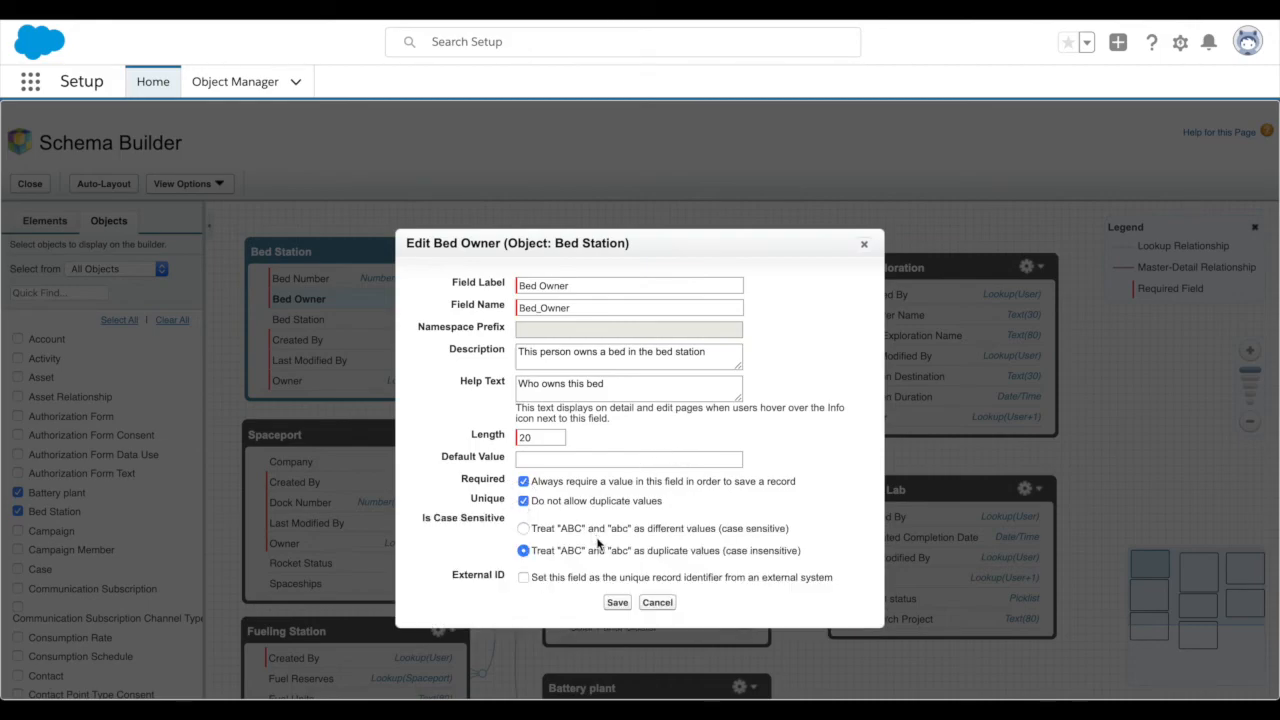
{"action": "left_click", "coordinate": [614, 602]}
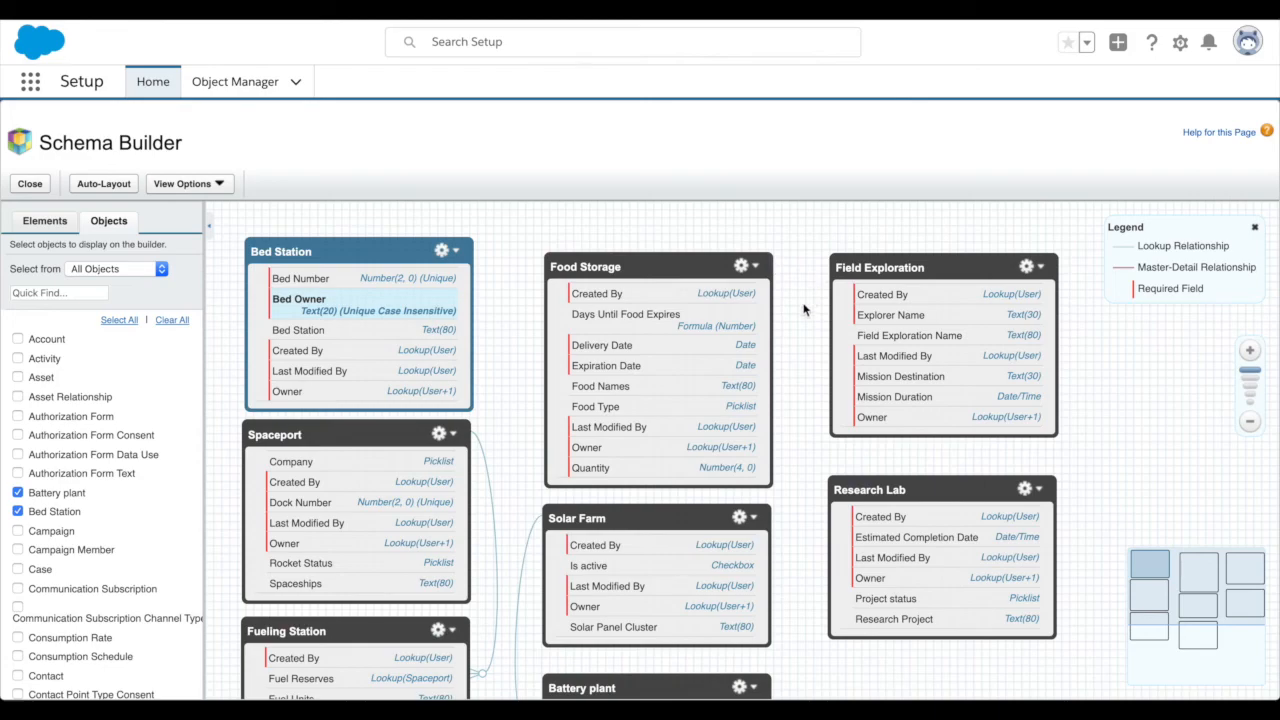
Inspect Food Storage's Days Until Food Expires formula field, the field types available as elements, and the formula's return type options
{"action": "left_click", "coordinate": [606, 322]}
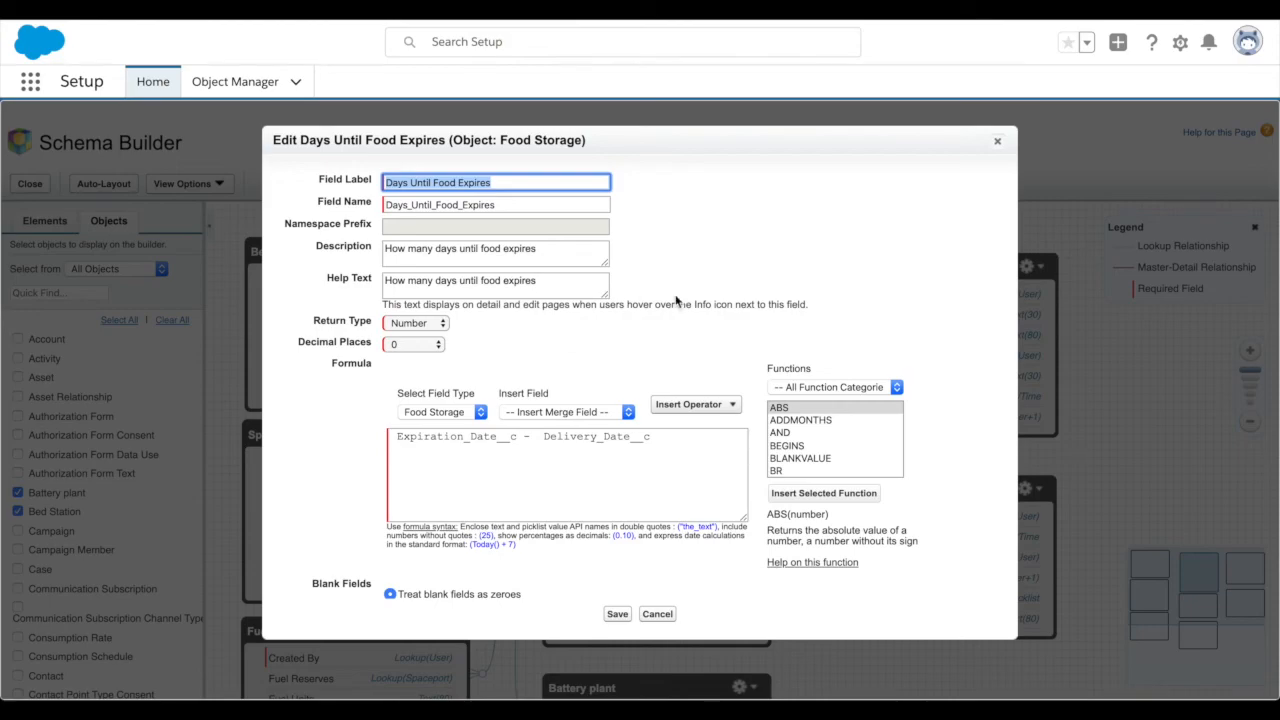
{"action": "left_click", "coordinate": [997, 141]}
{"action": "left_click", "coordinate": [58, 227]}
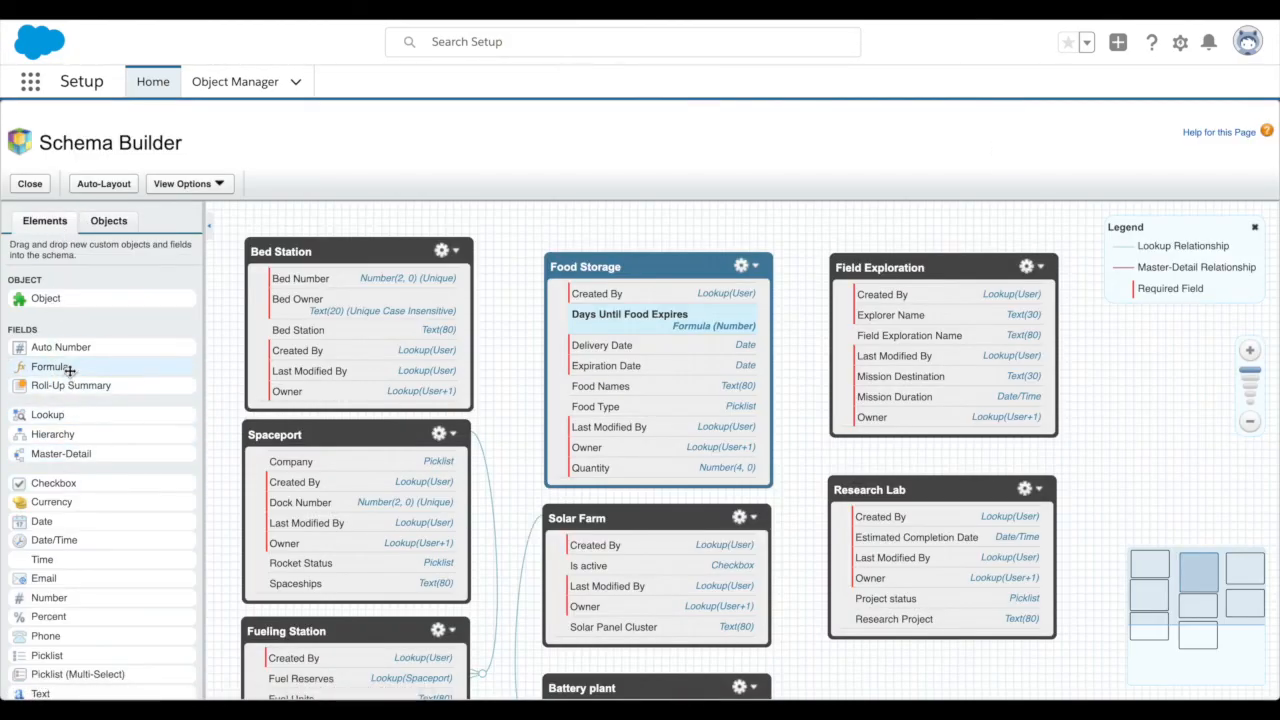
{"action": "left_click", "coordinate": [644, 326]}
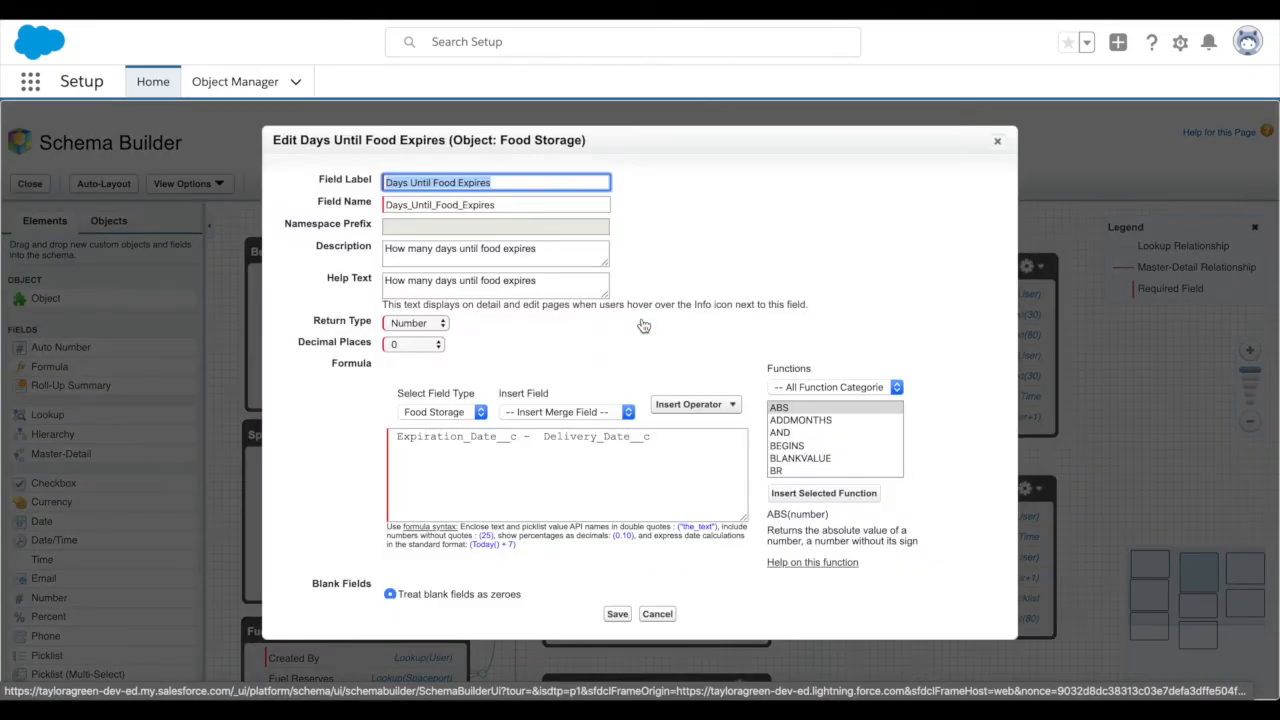
{"action": "scroll", "coordinate": [515, 325], "scroll_direction": "down", "scroll_amount": 1}
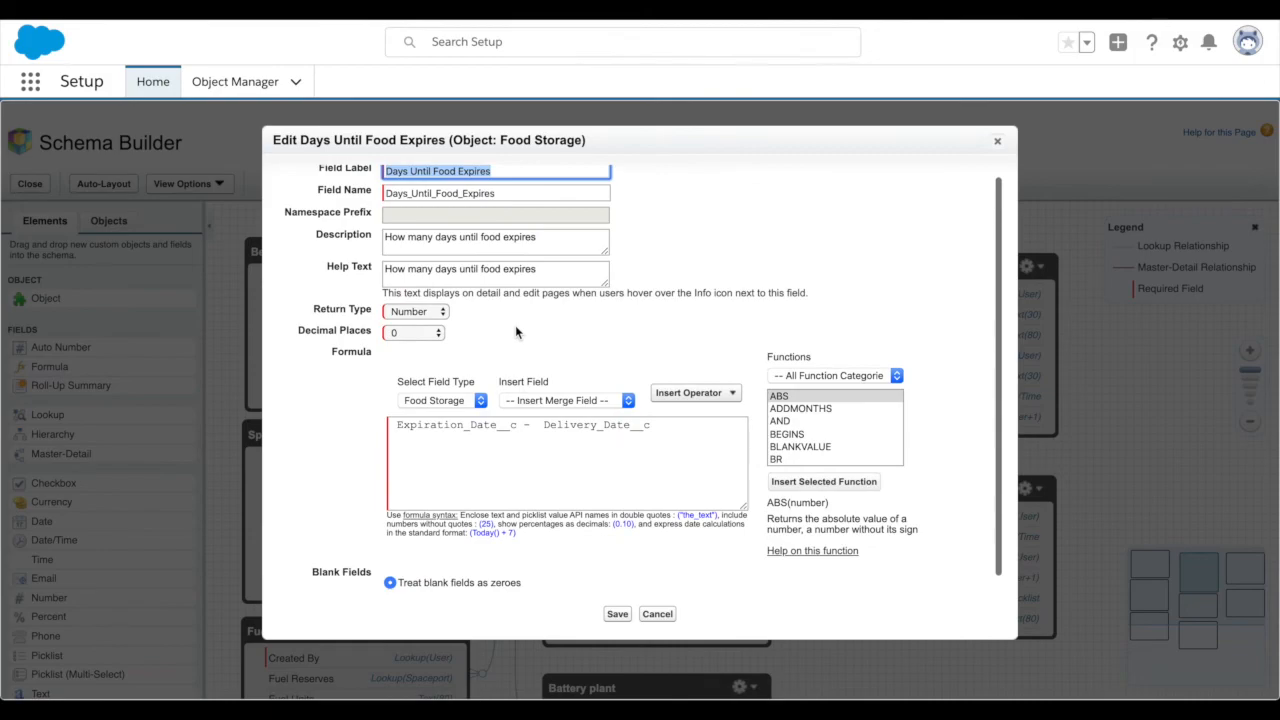
{"action": "scroll", "coordinate": [494, 310], "scroll_direction": "down", "scroll_amount": 1}
{"action": "left_click", "coordinate": [425, 292]}
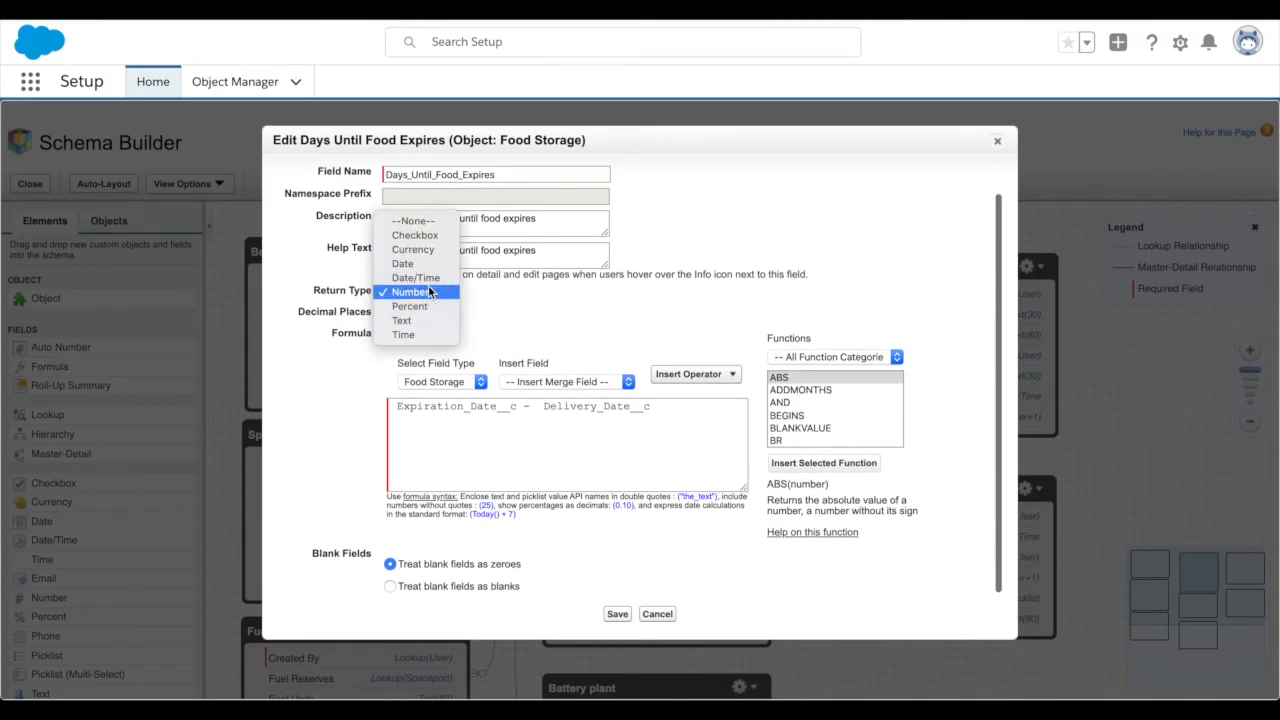
{"action": "left_click", "coordinate": [505, 307]}
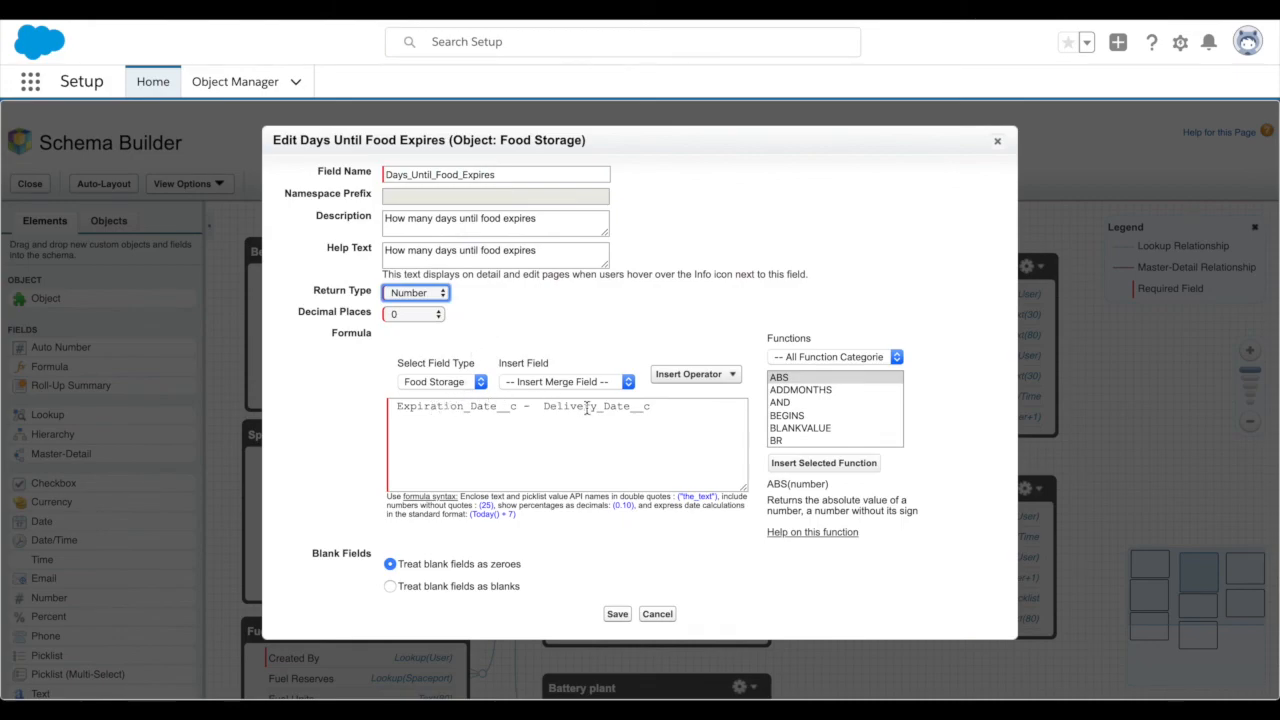
Examine how the Days Until Food Expires formula uses the expiration and delivery dates, and leave the field unedited
{"action": "left_click_drag", "start_coordinate": [436, 408], "coordinate": [620, 418]}
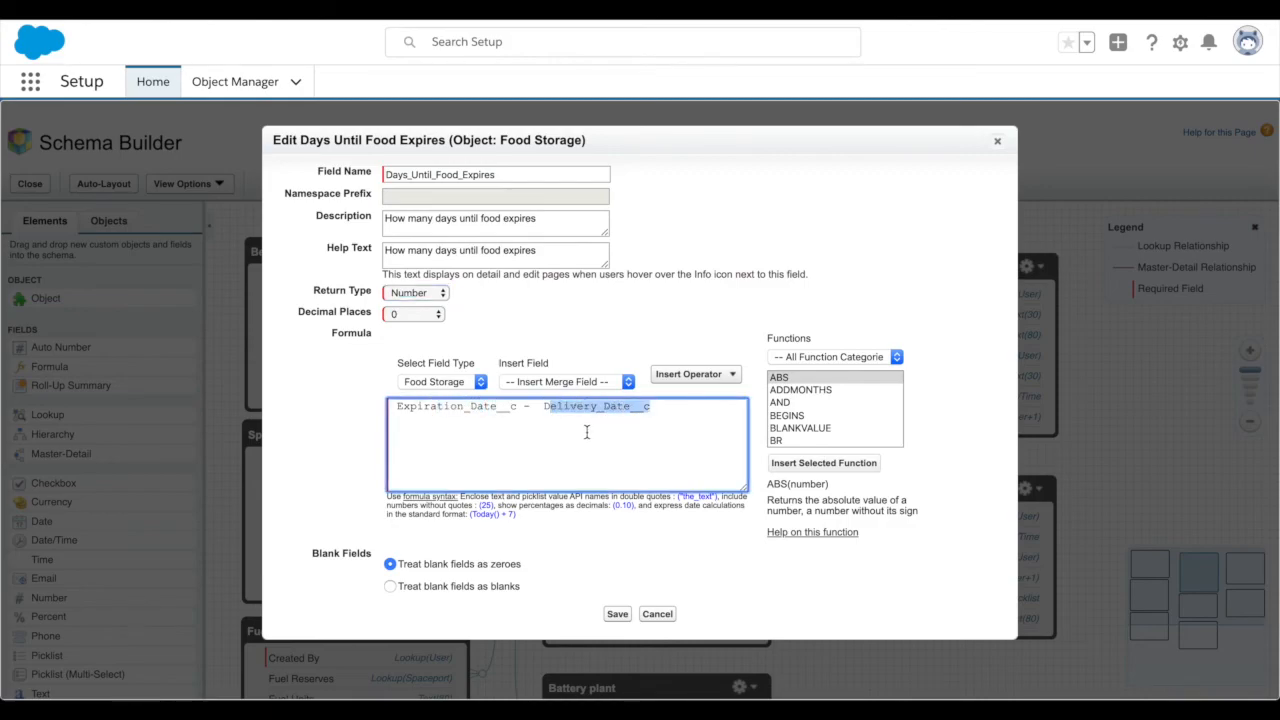
{"action": "left_click", "coordinate": [620, 352]}
{"action": "left_click_drag", "start_coordinate": [545, 407], "coordinate": [648, 410]}
{"action": "left_click", "coordinate": [649, 325]}
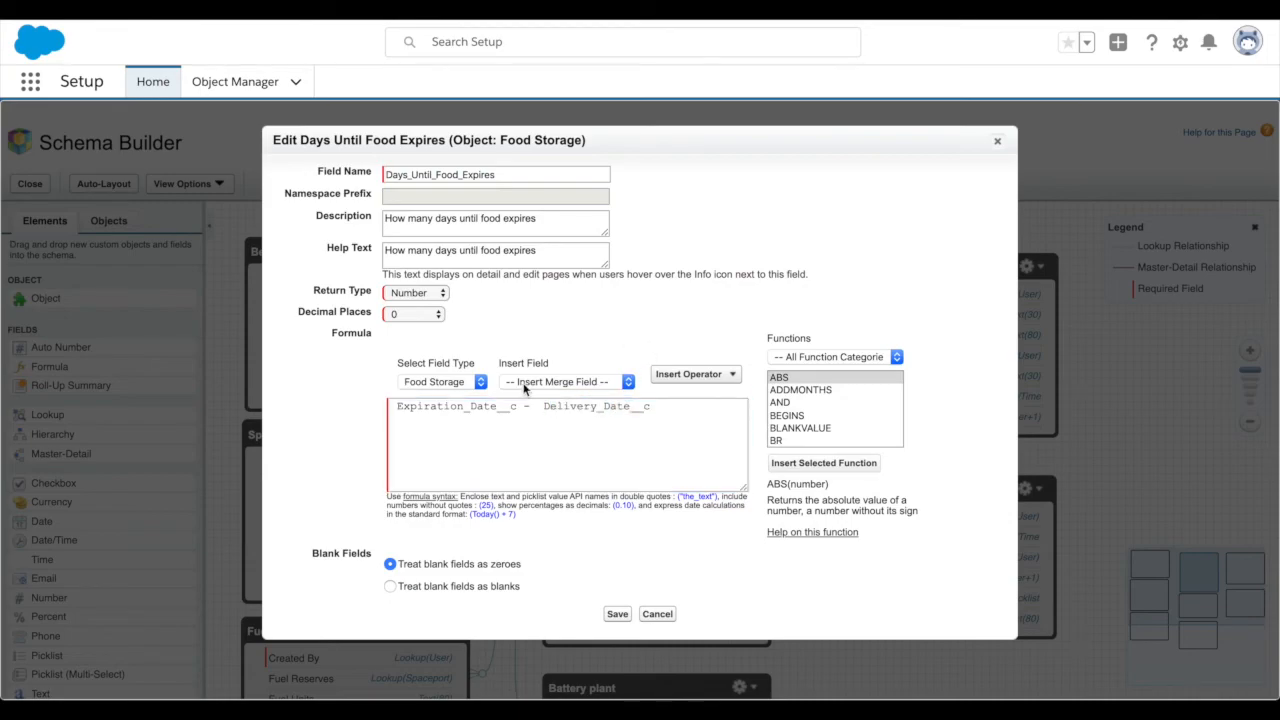
{"action": "left_click_drag", "start_coordinate": [421, 407], "coordinate": [627, 406]}
{"action": "left_click", "coordinate": [570, 410]}
{"action": "left_click", "coordinate": [649, 337]}
{"action": "left_click", "coordinate": [997, 143]}
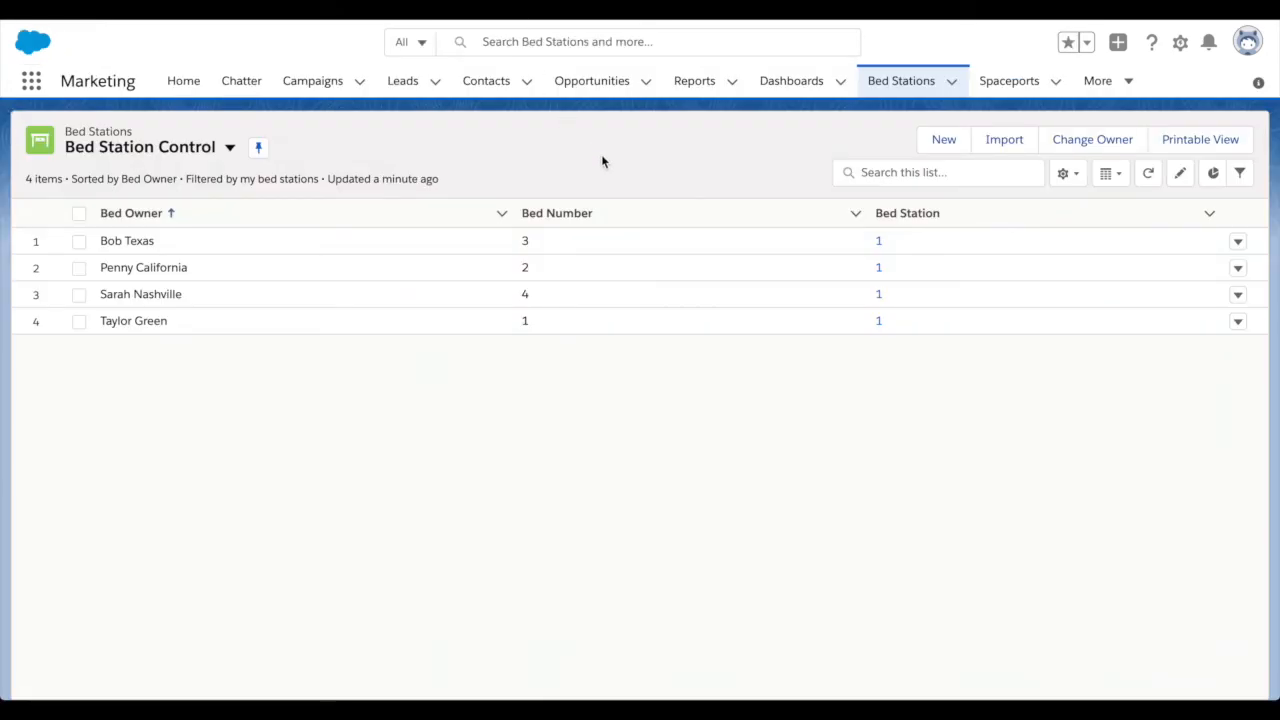
Switch to the Marketing app, open the Food Storages list and review the fields selected for display in the Food Inventory view
{"action": "left_click", "coordinate": [1095, 84]}
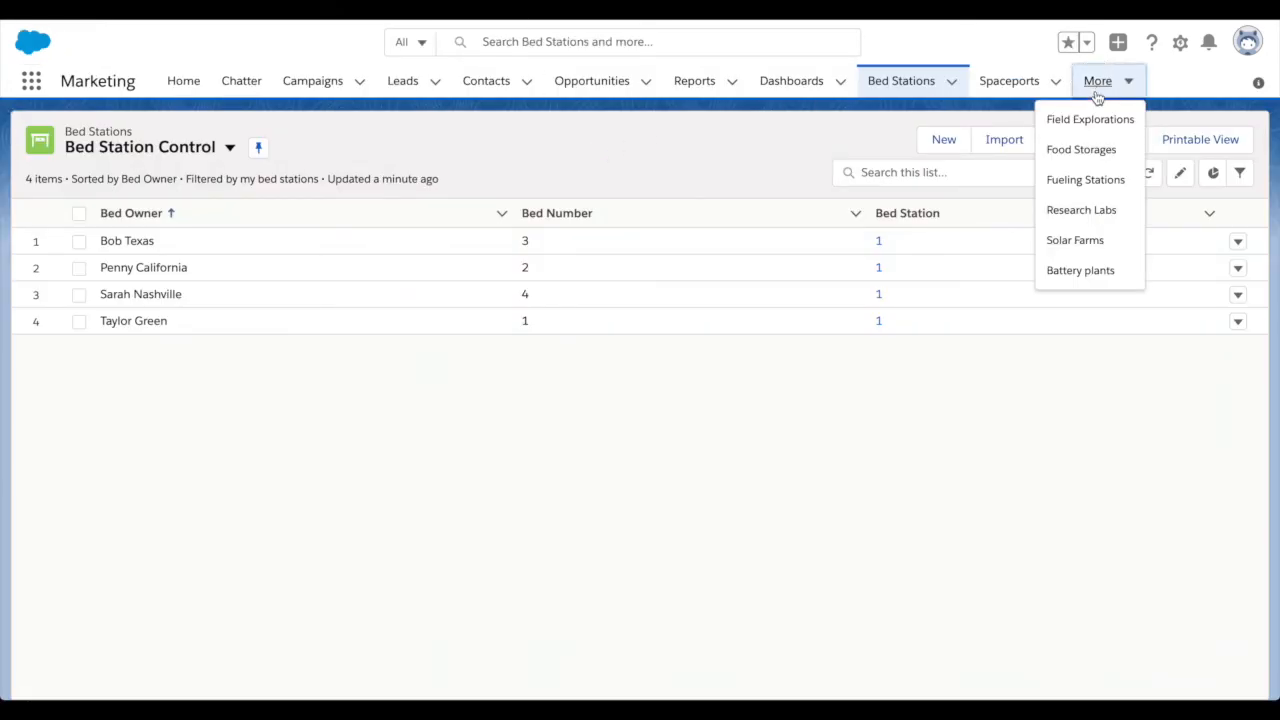
{"action": "left_click", "coordinate": [1094, 152]}
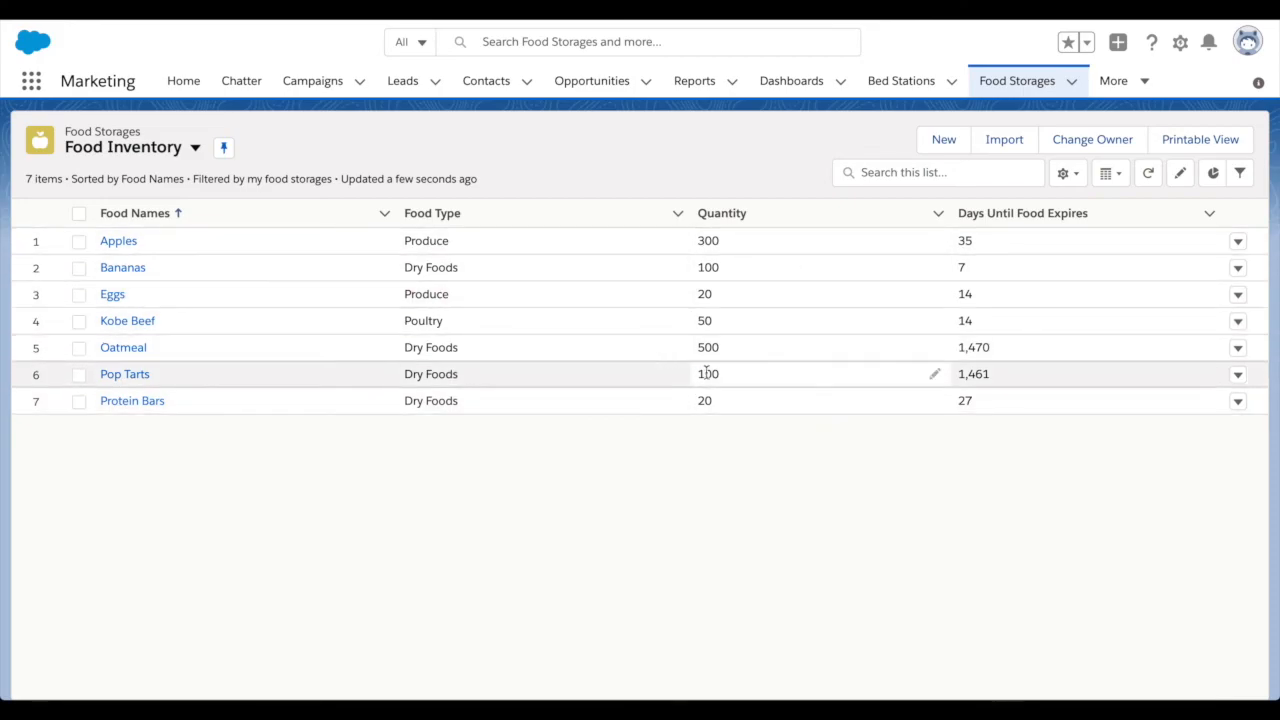
{"action": "left_click", "coordinate": [1066, 174]}
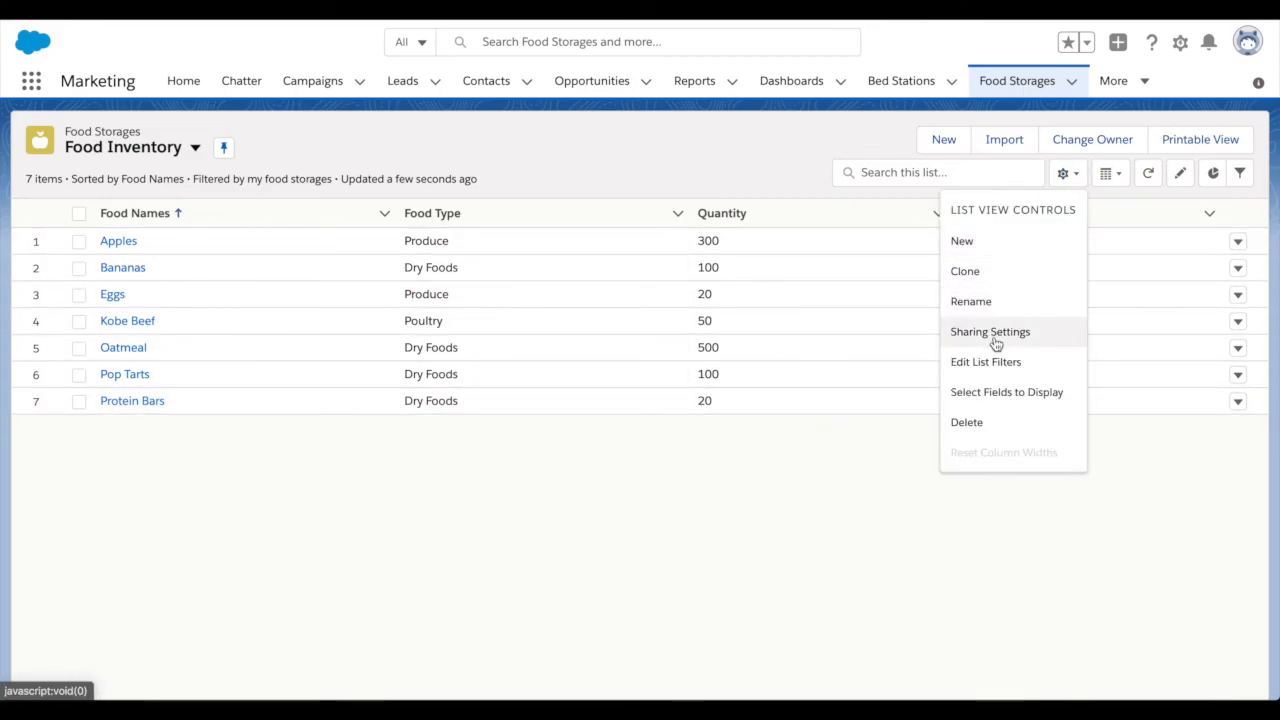
{"action": "left_click", "coordinate": [990, 391]}
{"action": "scroll", "coordinate": [557, 378], "scroll_direction": "down", "scroll_amount": 1}
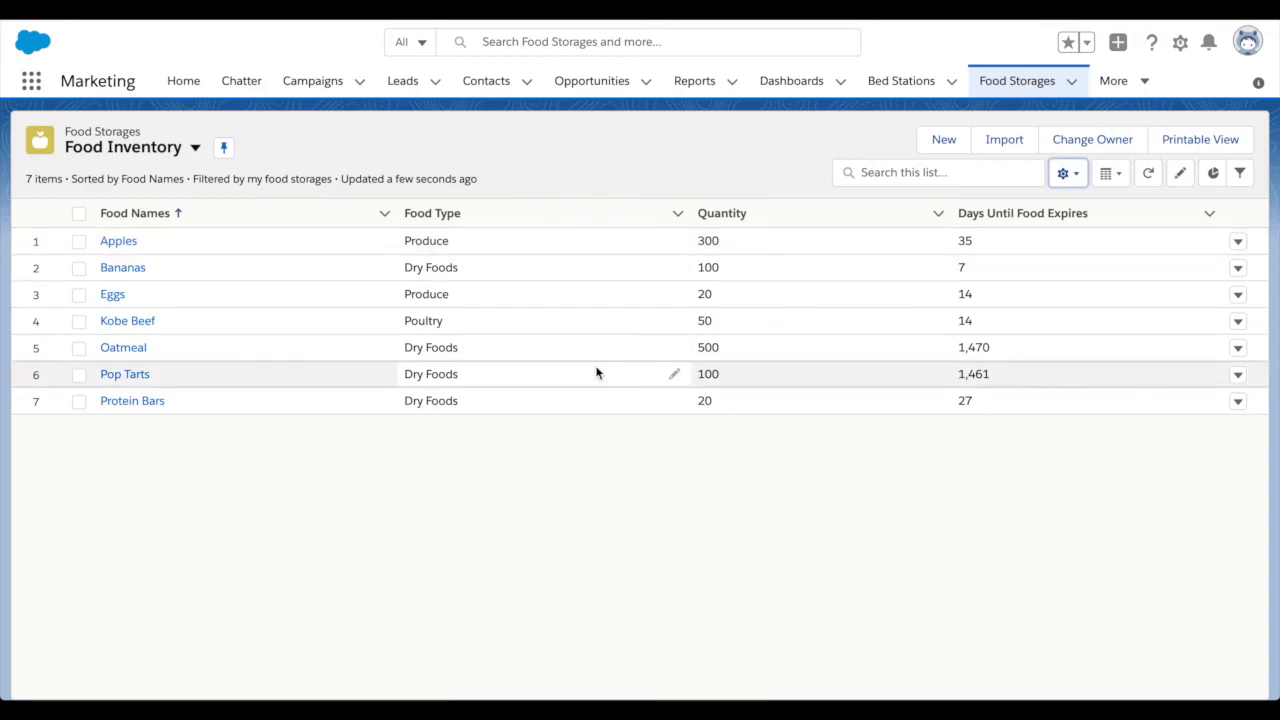
{"action": "left_click", "coordinate": [963, 268]}
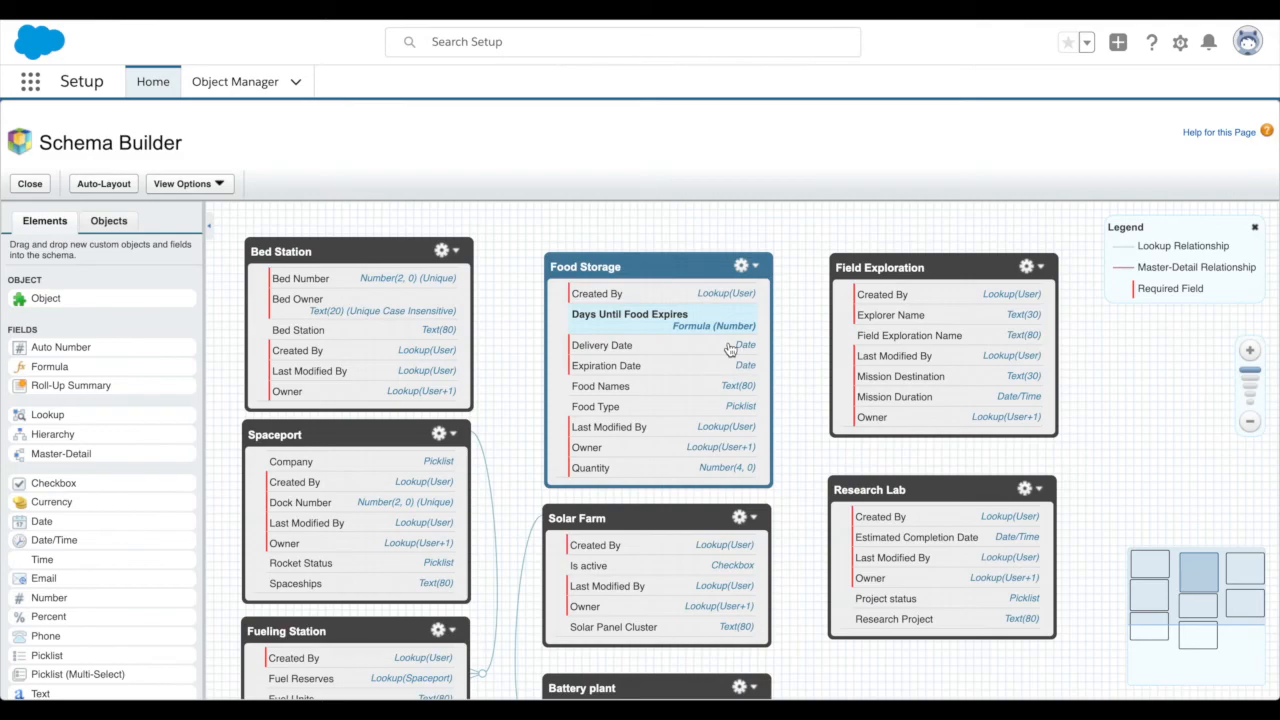
Return to Schema Builder and look over the objects on the canvas and the lookup relationships between them
{"action": "left_click_drag", "start_coordinate": [797, 394], "coordinate": [799, 319]}
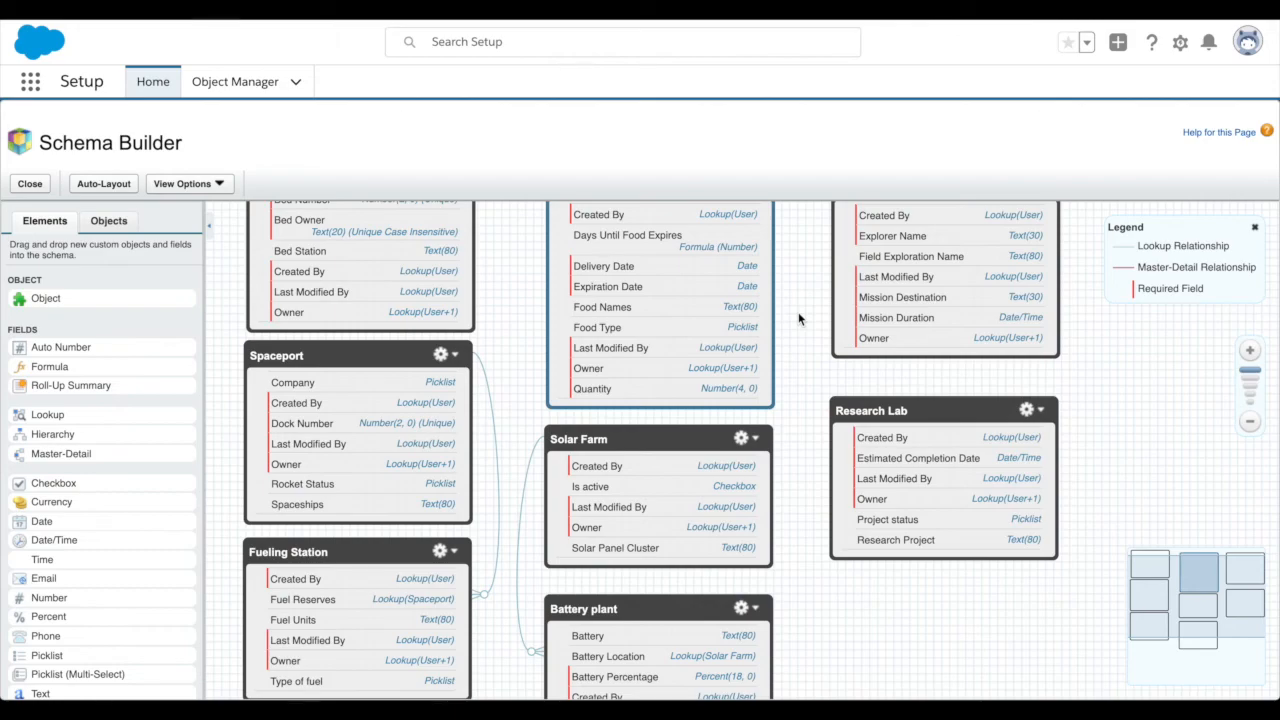
{"action": "mouse_move", "coordinate": [801, 541]}
{"action": "left_mouse_down"}
{"action": "mouse_move", "coordinate": [801, 577]}
{"action": "mouse_move", "coordinate": [802, 532]}
{"action": "left_mouse_up"}
{"action": "left_click_drag", "start_coordinate": [802, 470], "coordinate": [800, 568]}
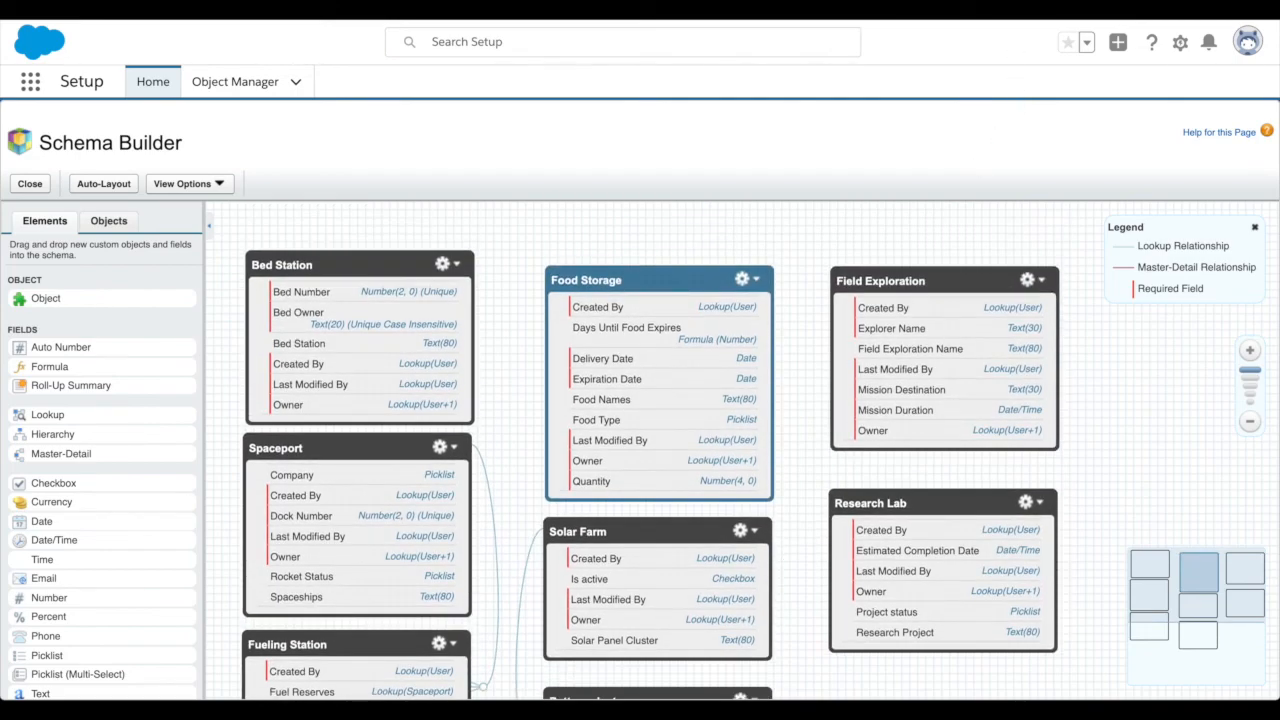
{"action": "left_click_drag", "start_coordinate": [800, 343], "coordinate": [800, 200]}
{"action": "left_click_drag", "start_coordinate": [802, 356], "coordinate": [790, 309]}
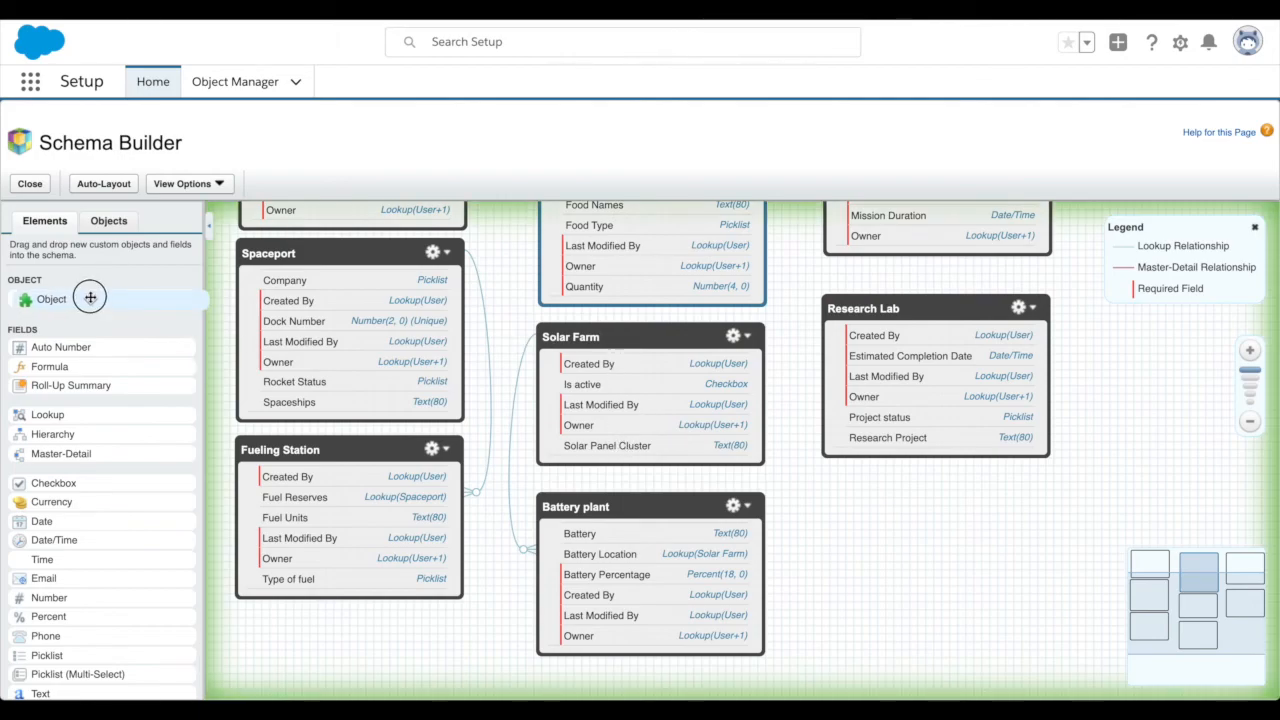
{"action": "left_click", "coordinate": [597, 388]}
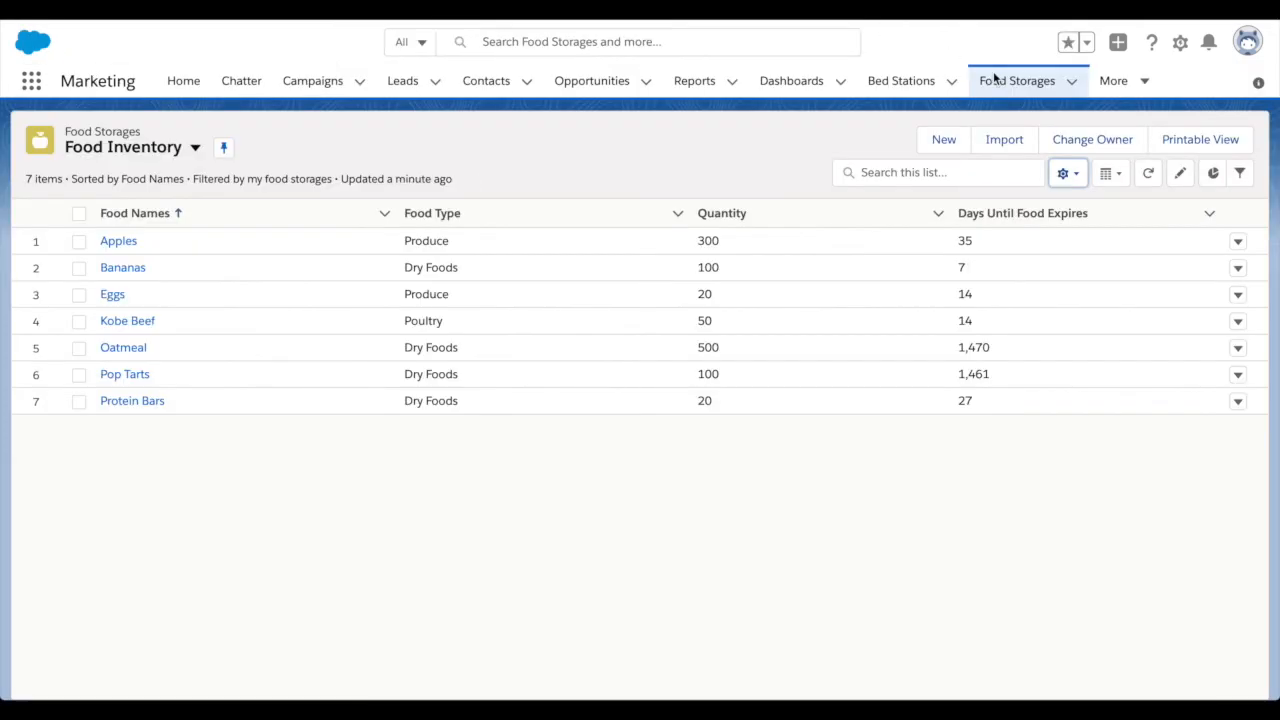
Open the Solar Farms list in the Marketing app and inspect the Is active checkbox on the new record form, closing it unsaved
{"action": "left_click", "coordinate": [1112, 81]}
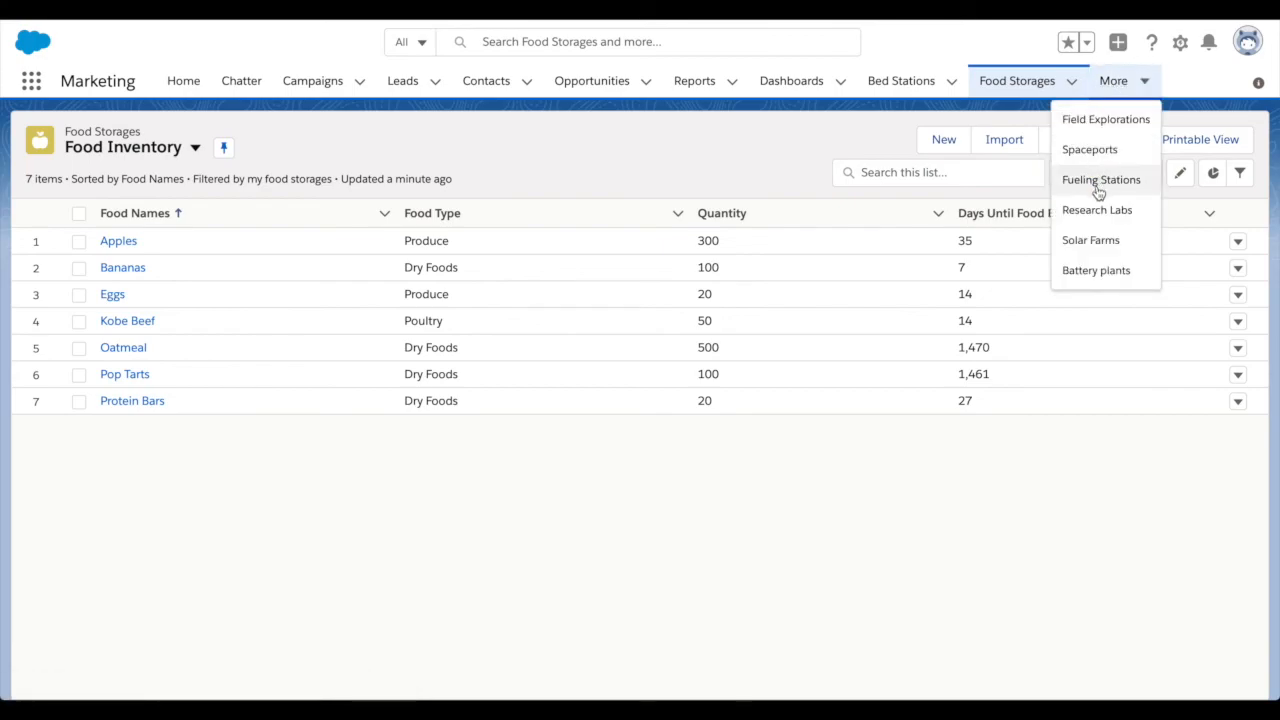
{"action": "left_click", "coordinate": [1090, 240]}
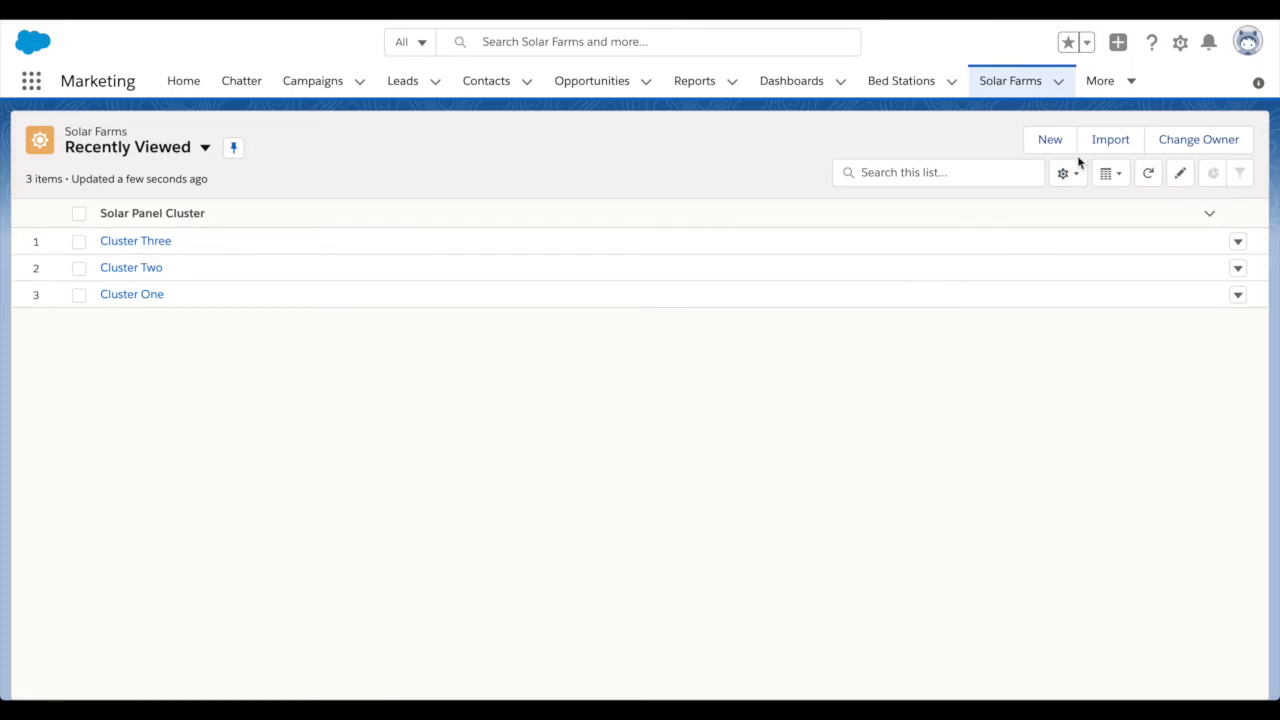
{"action": "left_click", "coordinate": [1050, 145]}
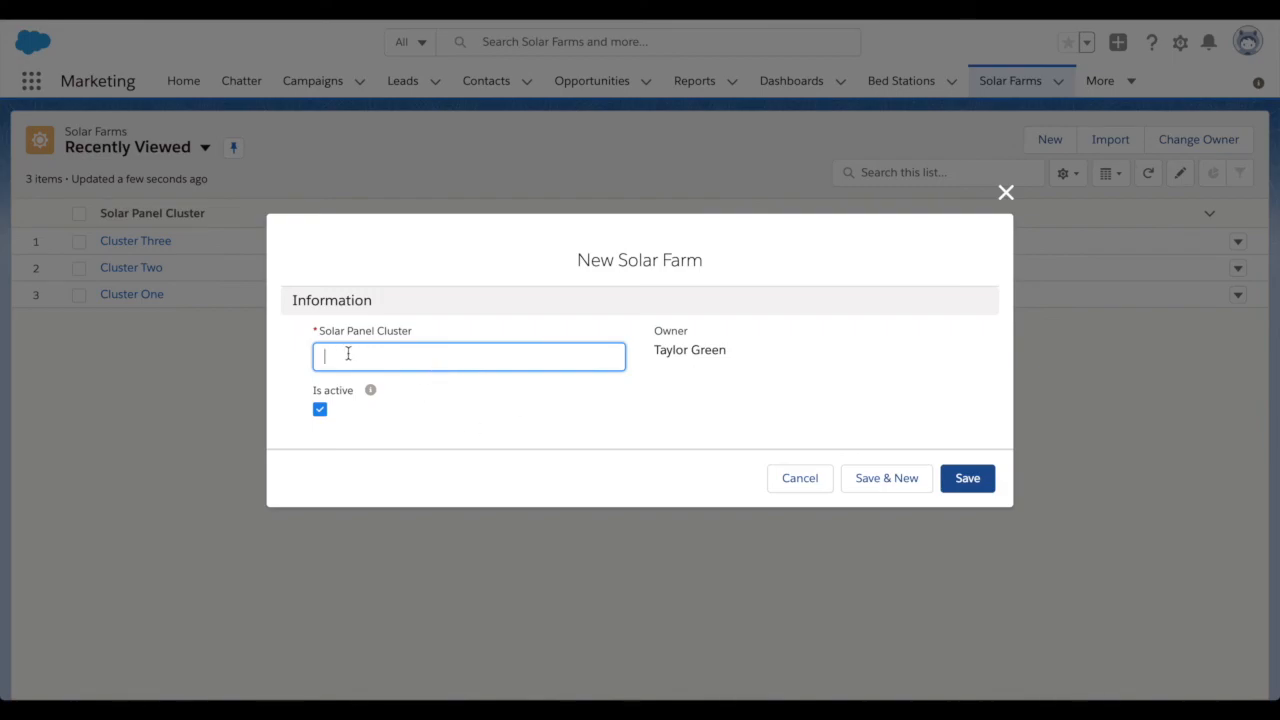
{"action": "left_click", "coordinate": [320, 410]}
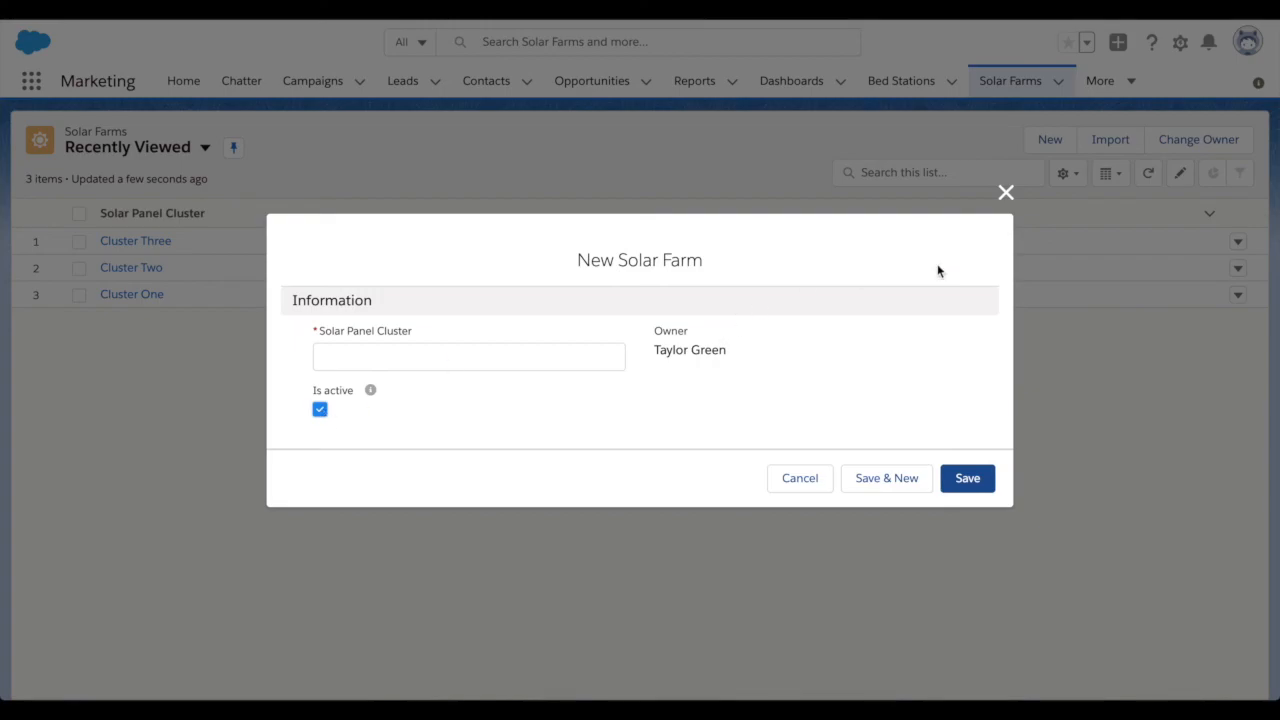
{"action": "left_click", "coordinate": [1005, 194]}
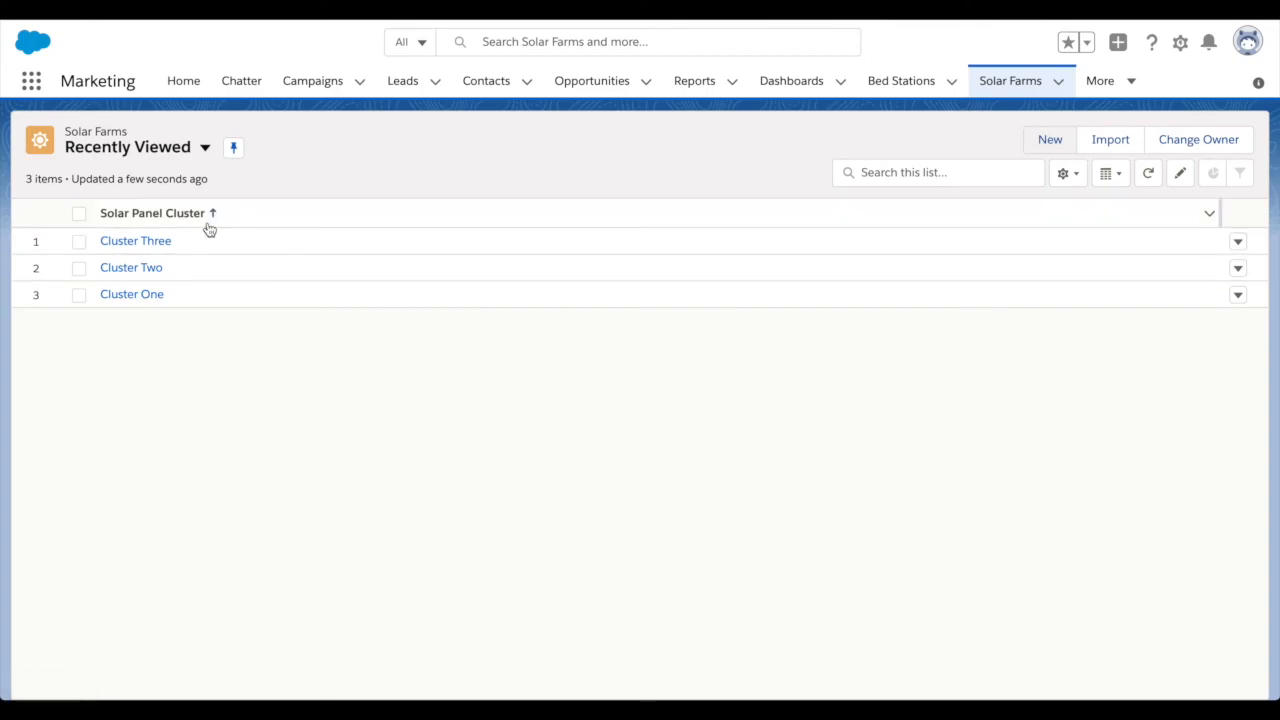
Create a Solar Farms list view named Solar Farm that all users can see, and close its filters
{"action": "left_click", "coordinate": [1068, 175]}
{"action": "left_click", "coordinate": [1027, 241]}
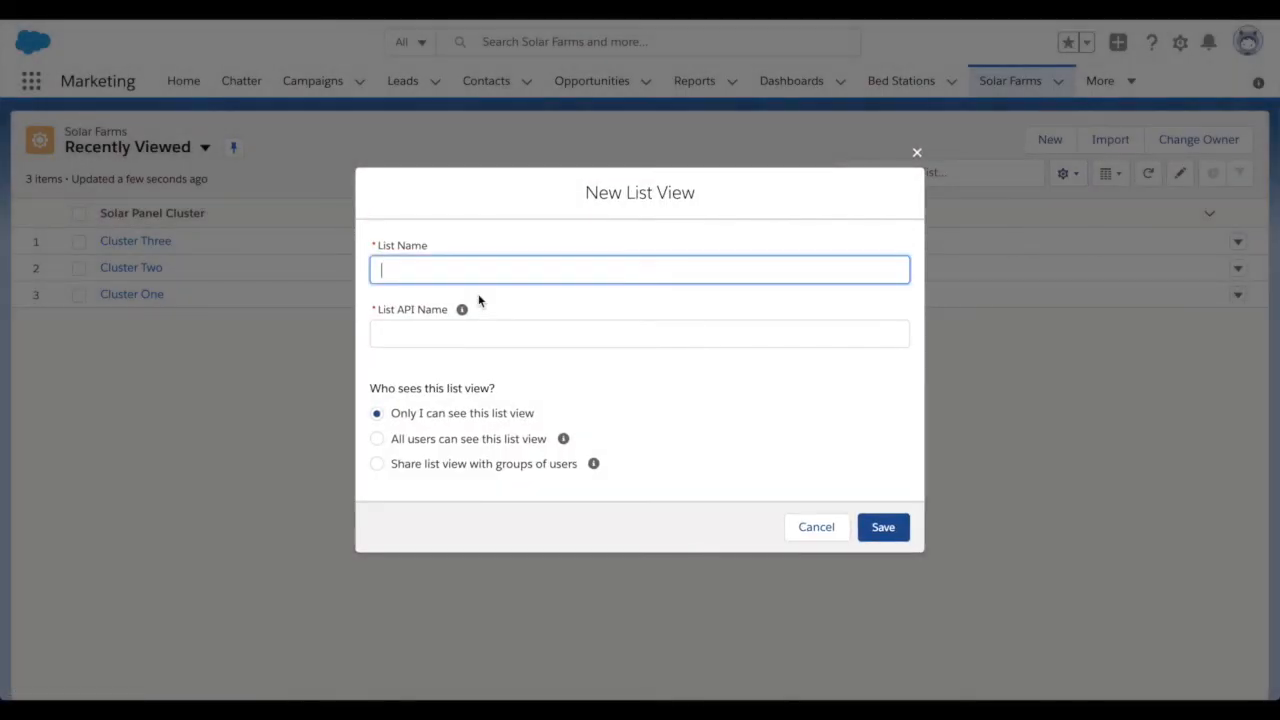
{"action": "type", "text": "Solar Farm"}
{"action": "left_click", "coordinate": [486, 296]}
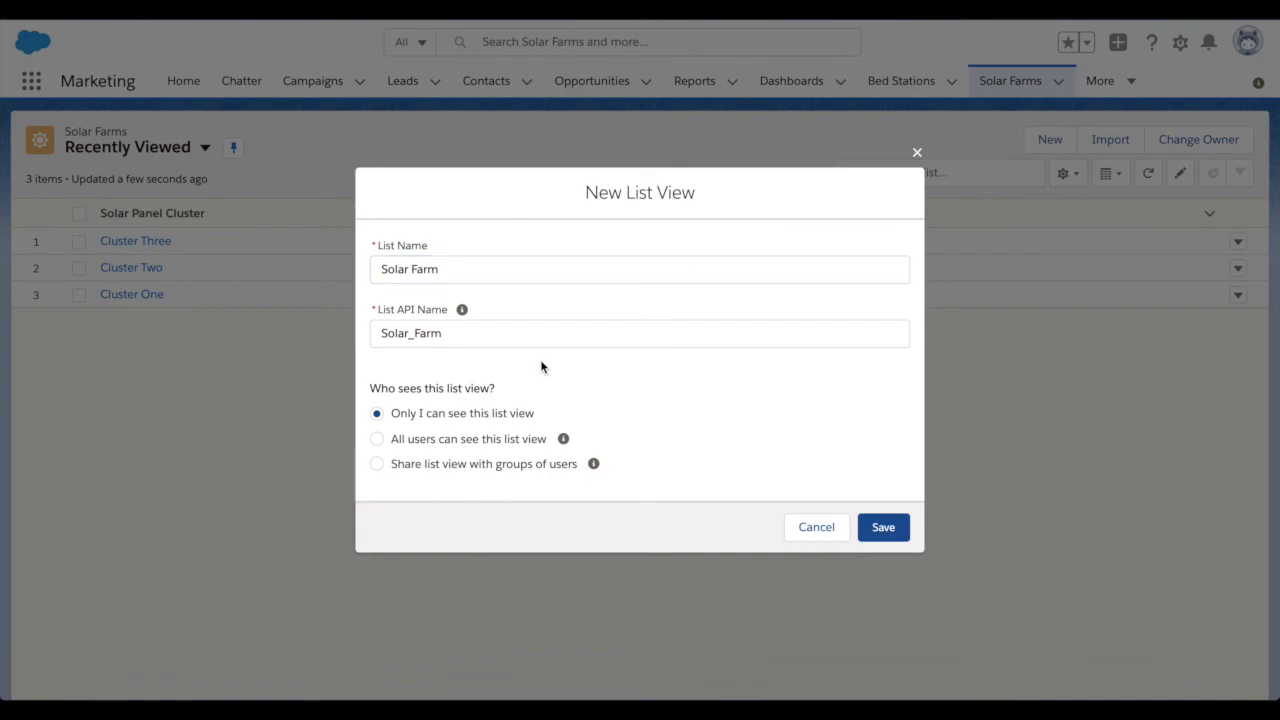
{"action": "left_click", "coordinate": [500, 438]}
{"action": "left_click", "coordinate": [885, 529]}
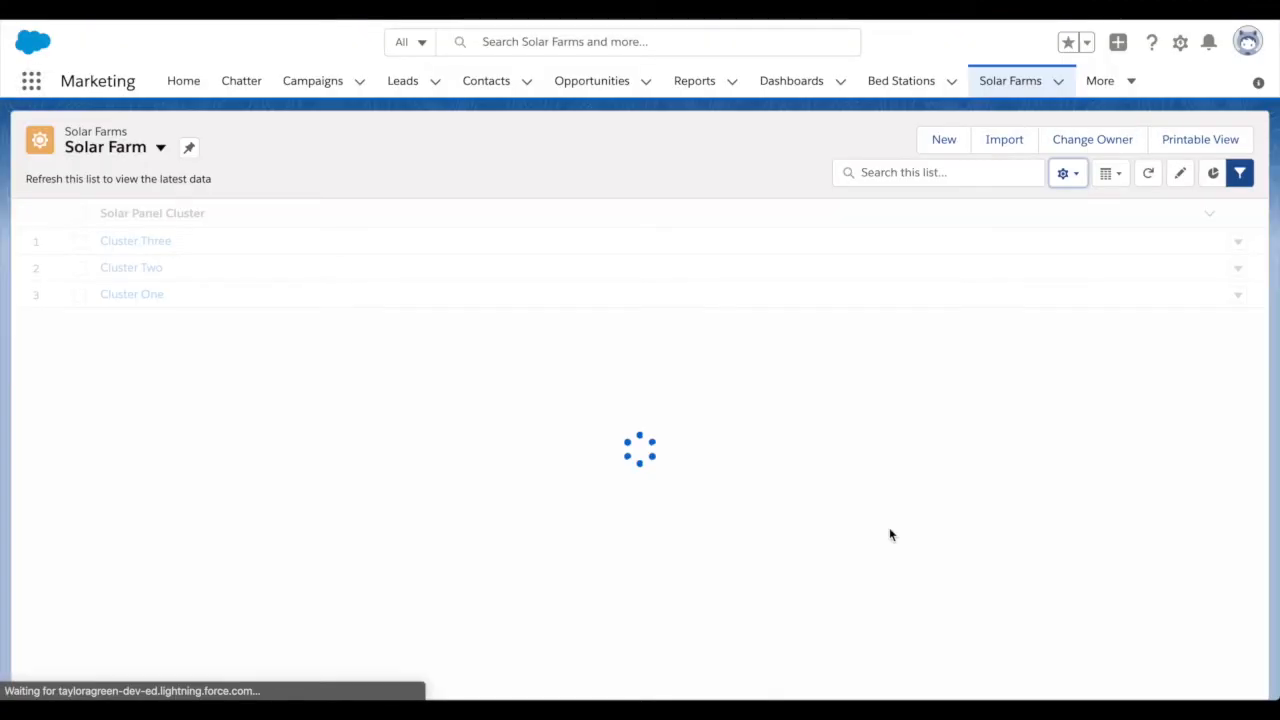
{"action": "left_click", "coordinate": [1245, 221]}
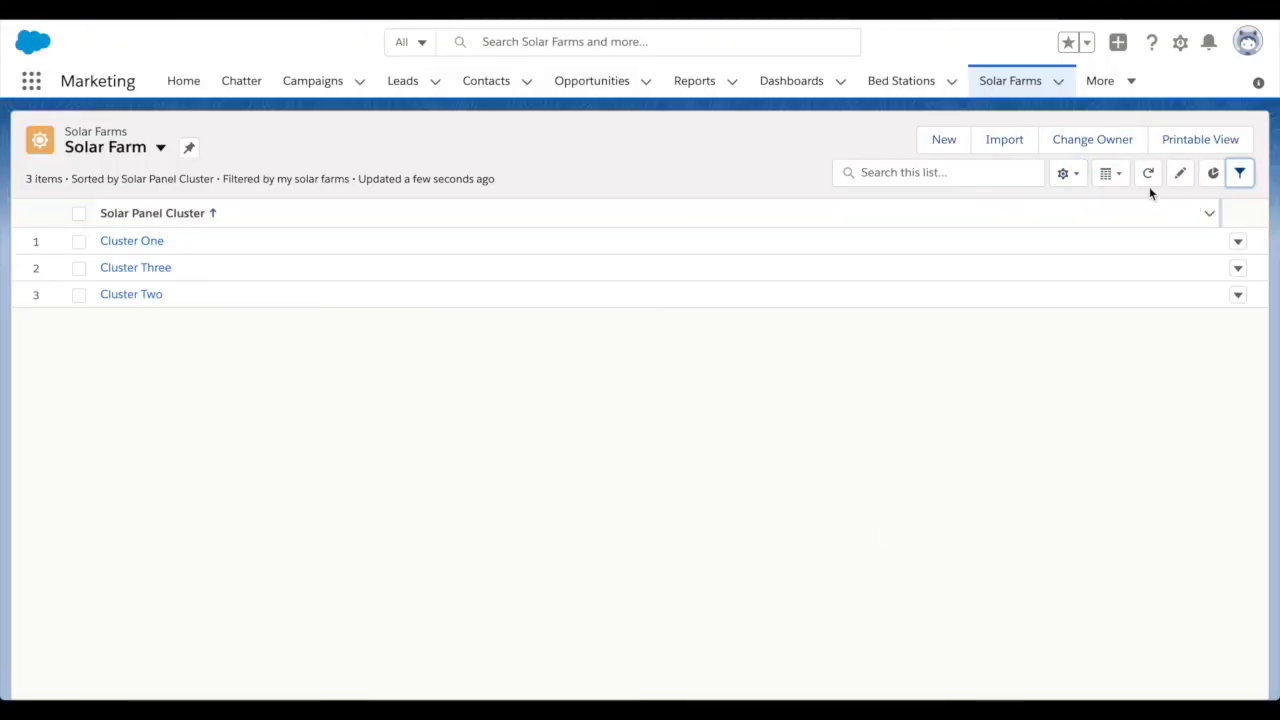
Add the Is active field to the fields displayed in the Solar Farm list view
{"action": "left_click", "coordinate": [1066, 173]}
{"action": "left_click", "coordinate": [985, 395]}
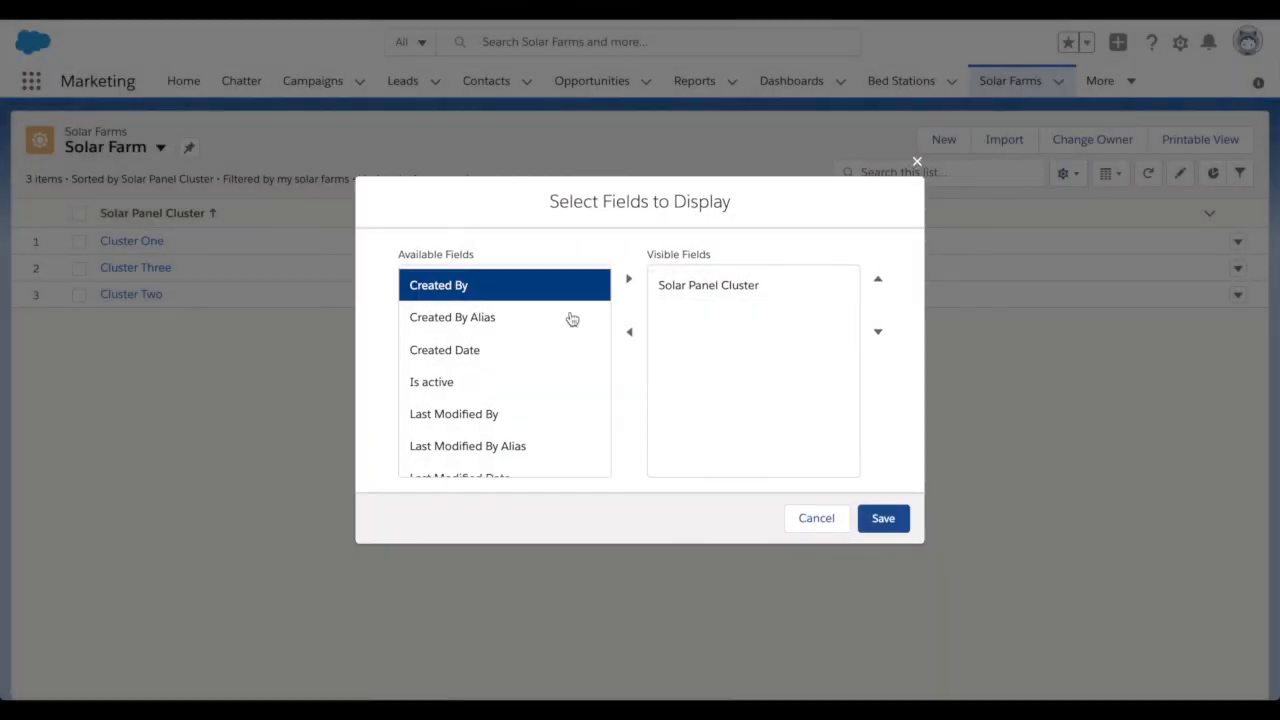
{"action": "scroll", "coordinate": [540, 325], "scroll_direction": "down", "scroll_amount": 1}
{"action": "left_click", "coordinate": [498, 336]}
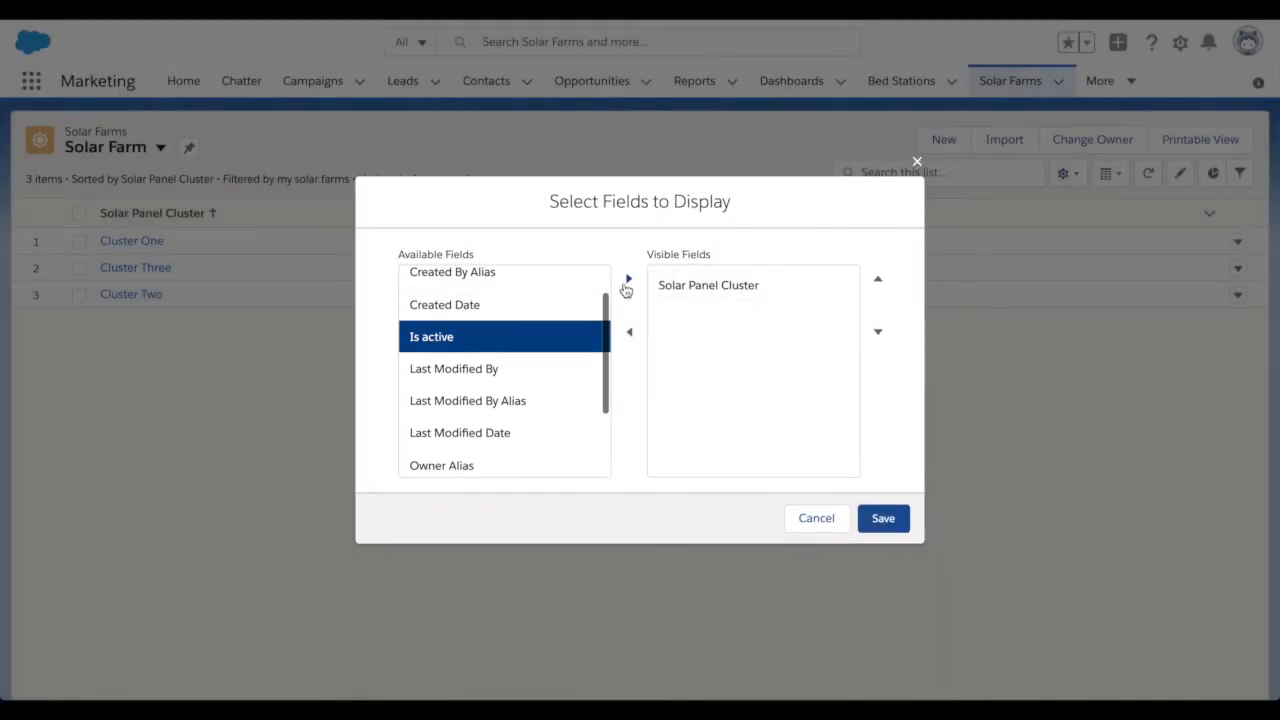
{"action": "left_click", "coordinate": [629, 279]}
{"action": "left_click", "coordinate": [881, 518]}
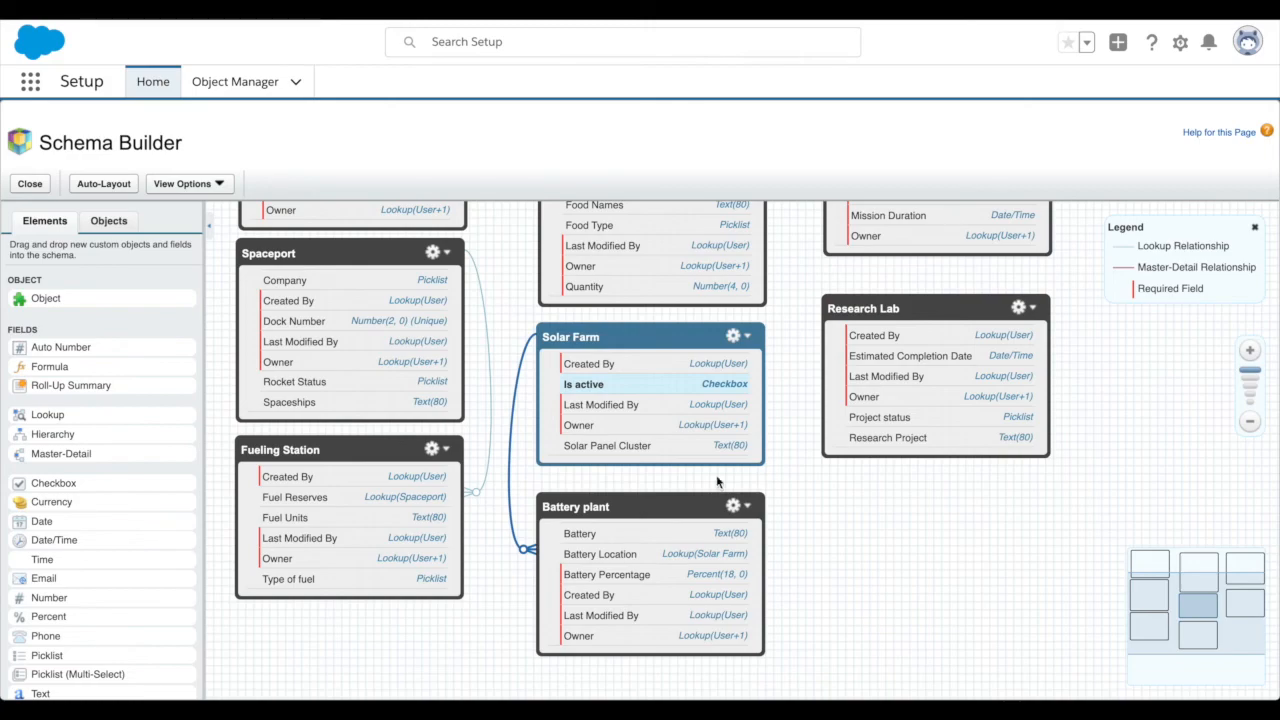
Examine the Solar Farm and Battery plant objects in Schema Builder, and open the Battery plants list in the Marketing app
{"action": "left_click_drag", "start_coordinate": [877, 557], "coordinate": [860, 686]}
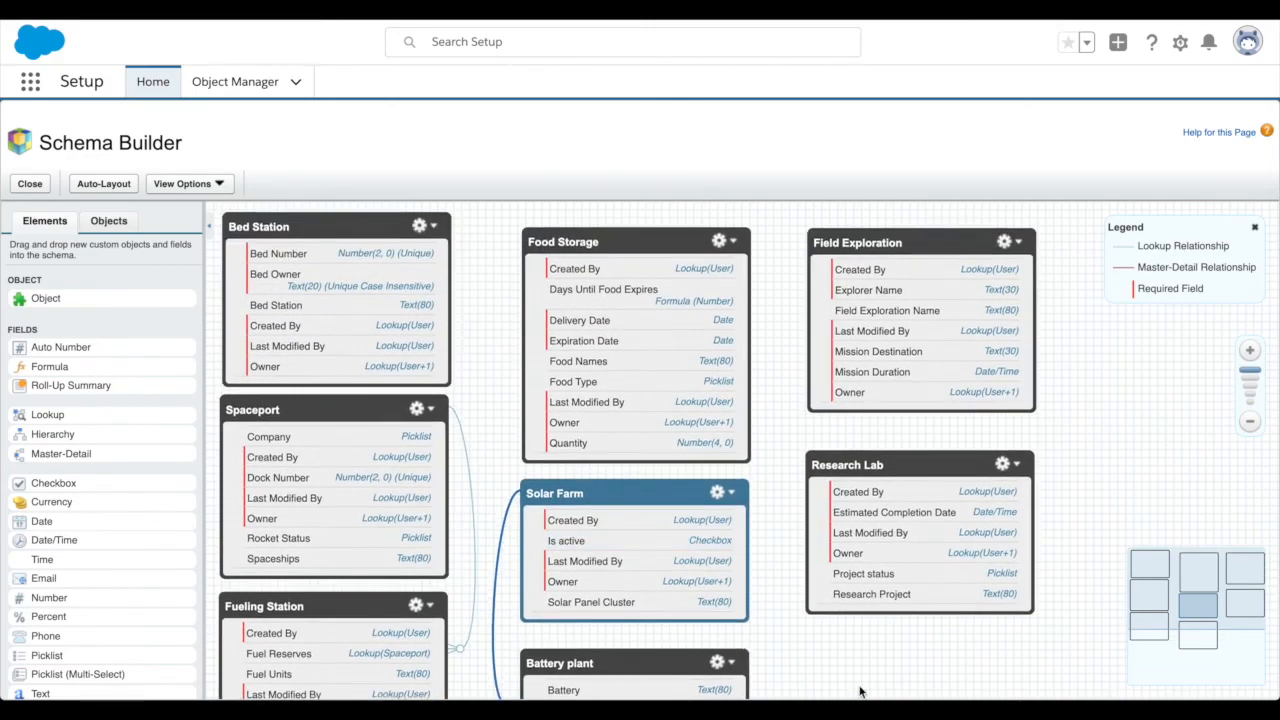
{"action": "left_click_drag", "start_coordinate": [780, 463], "coordinate": [783, 297]}
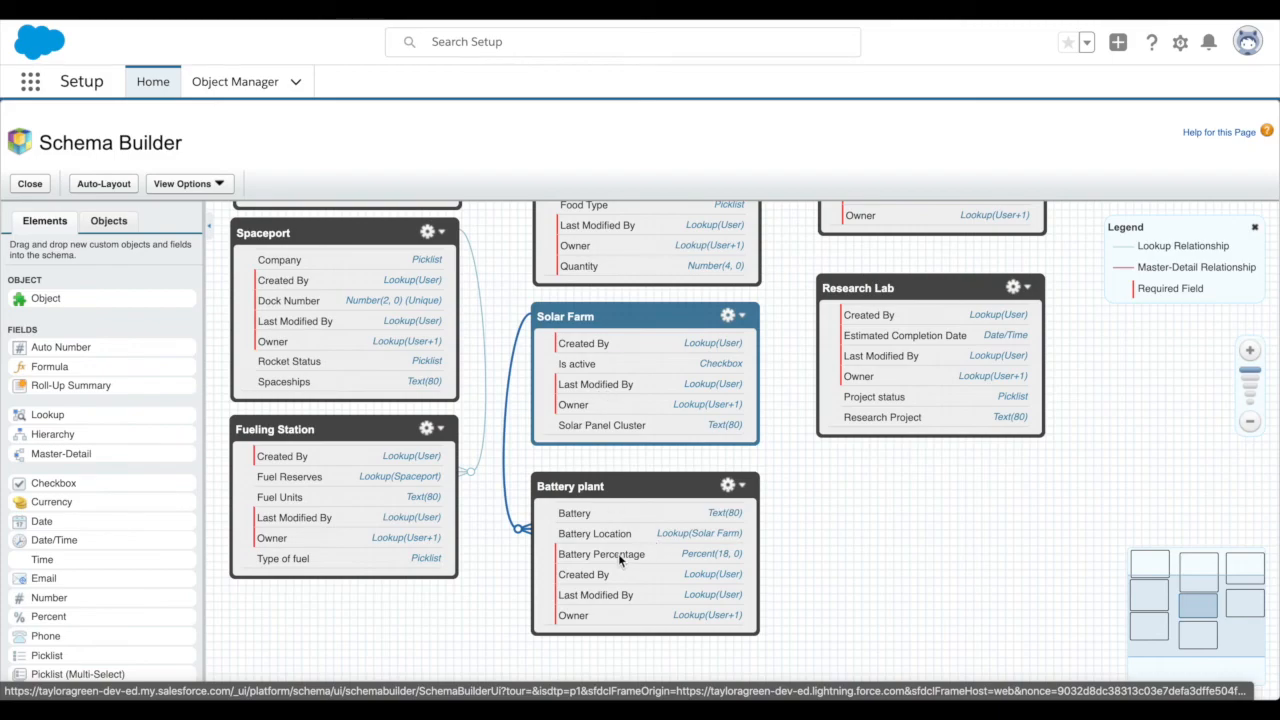
{"action": "left_click", "coordinate": [608, 487]}
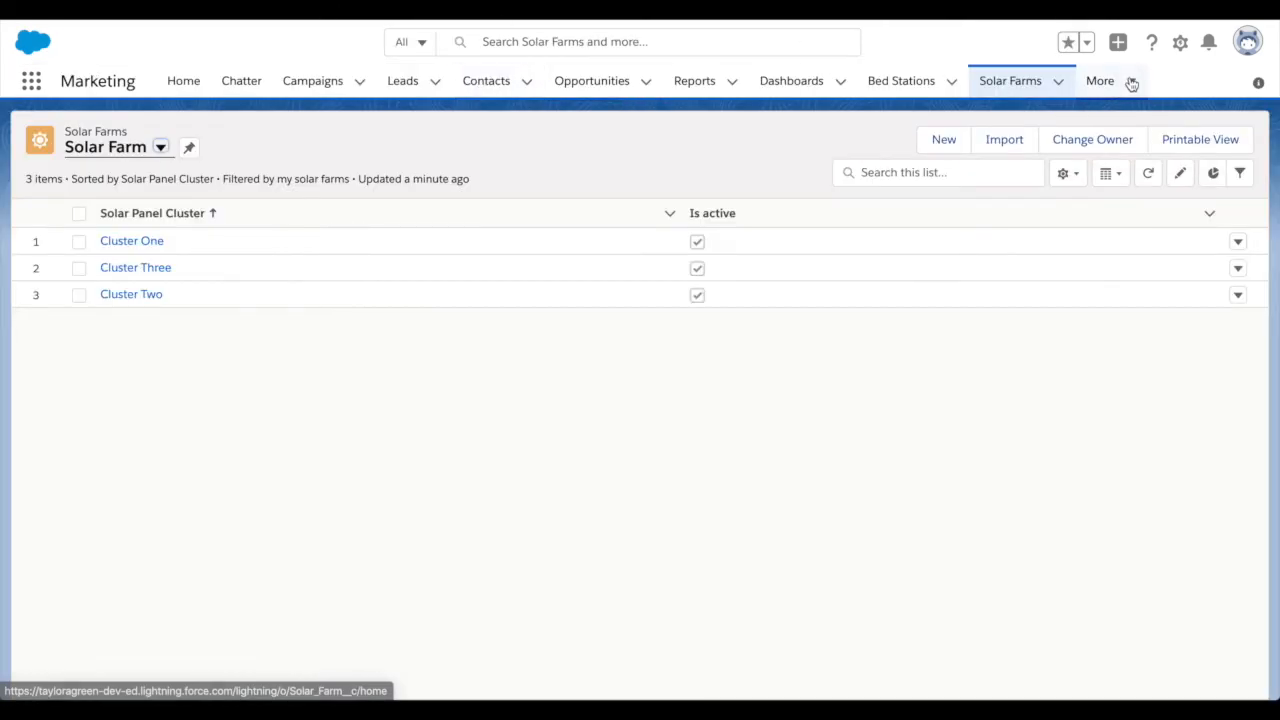
{"action": "left_click", "coordinate": [1126, 80]}
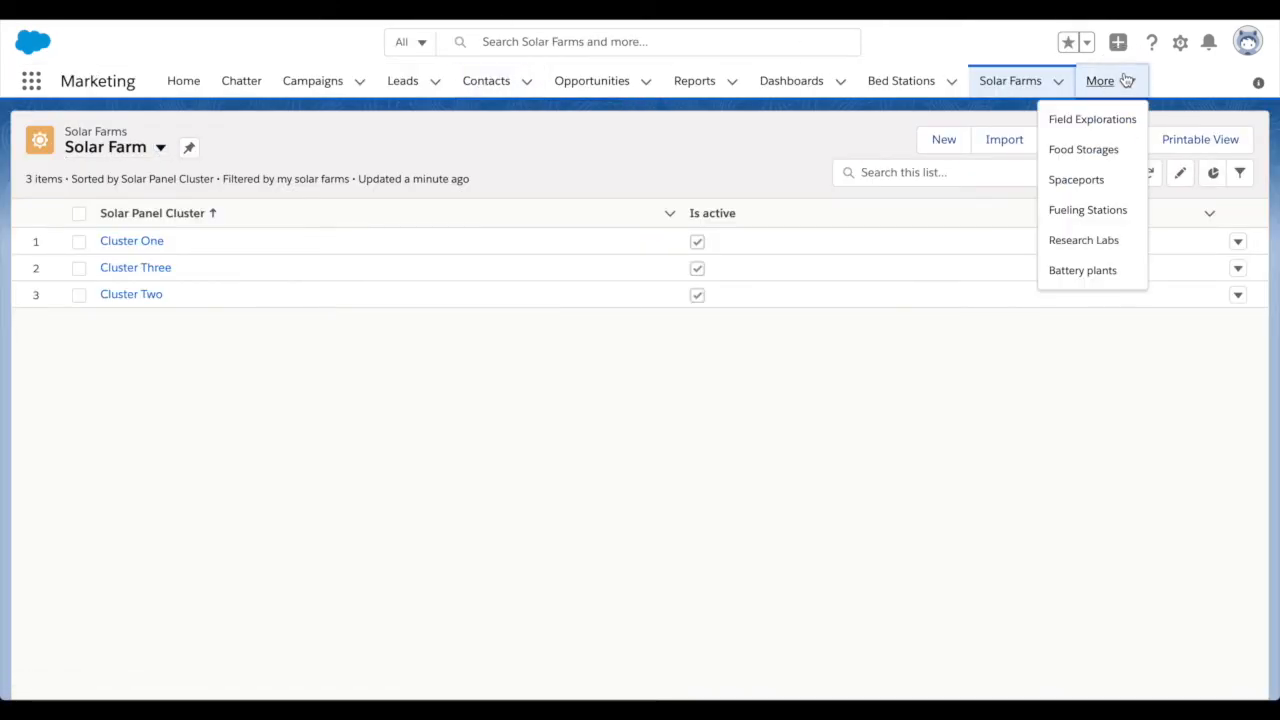
{"action": "left_click", "coordinate": [1084, 271]}
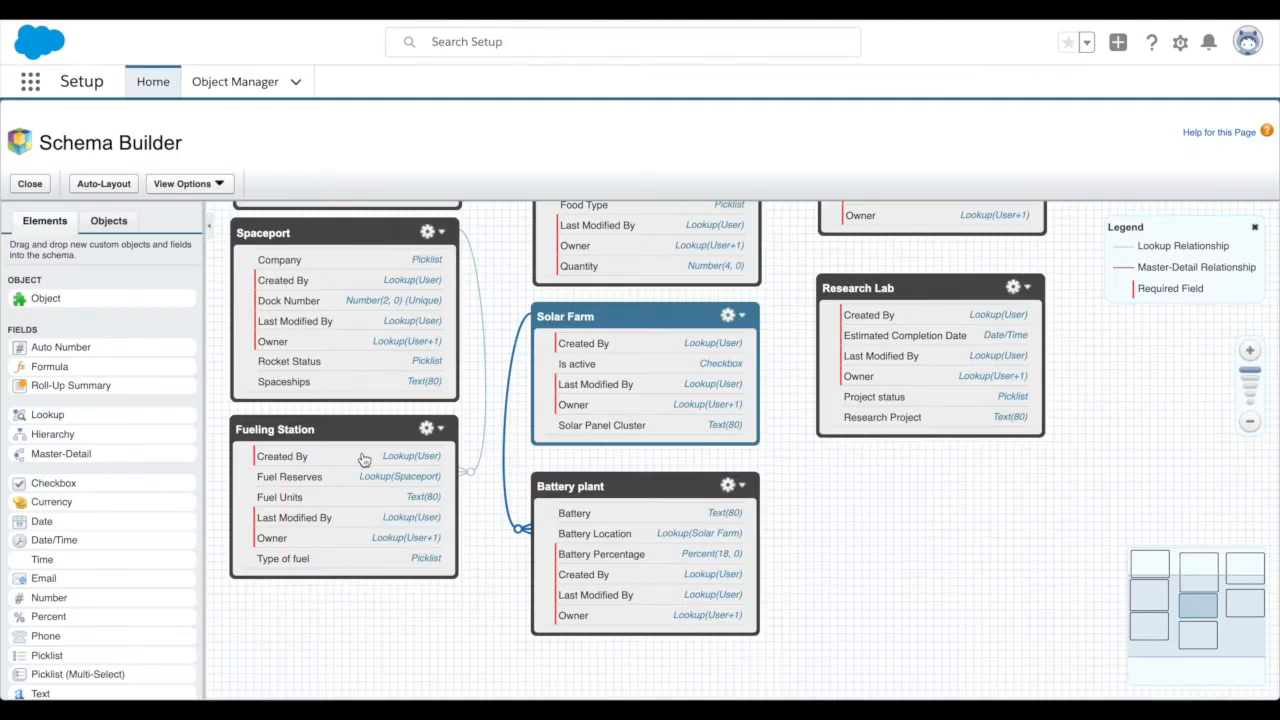
In Schema Builder, add a picklist field labelled Battery Type to Battery plant, with "What kind of battery is this?" as description and help text
{"action": "scroll", "coordinate": [118, 395], "scroll_direction": "down", "scroll_amount": 2}
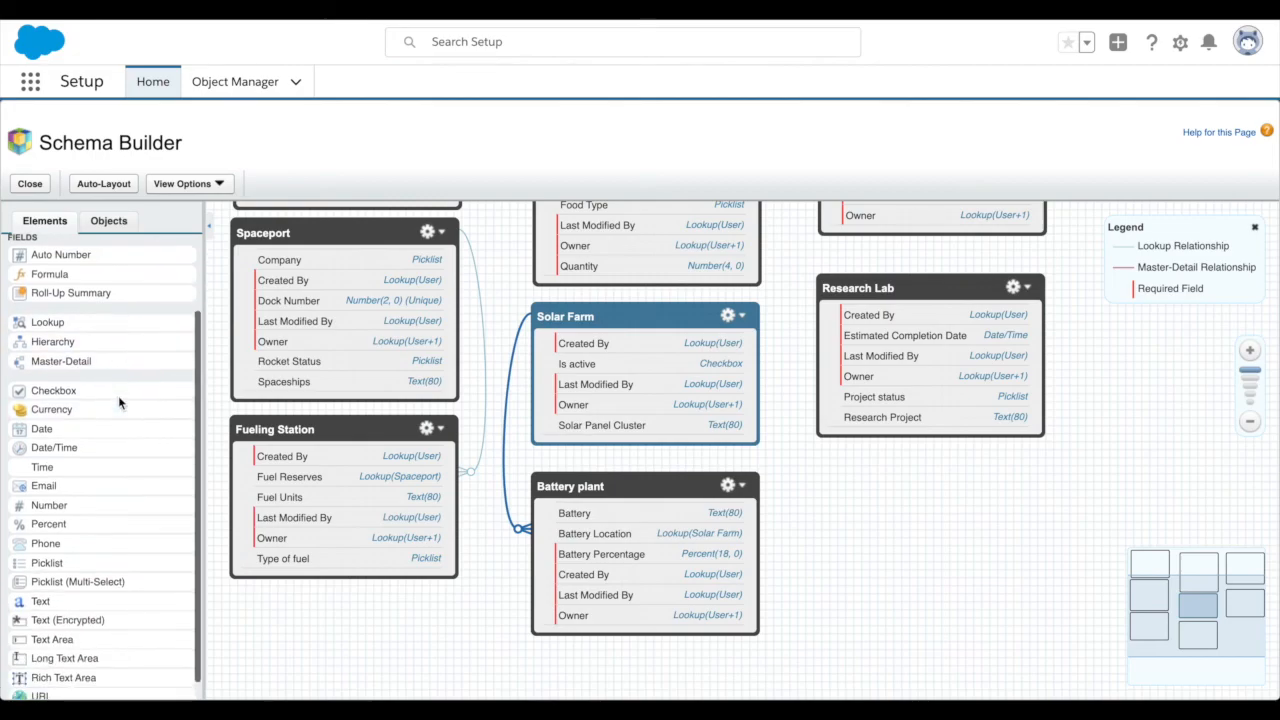
{"action": "left_click_drag", "start_coordinate": [56, 562], "coordinate": [607, 534]}
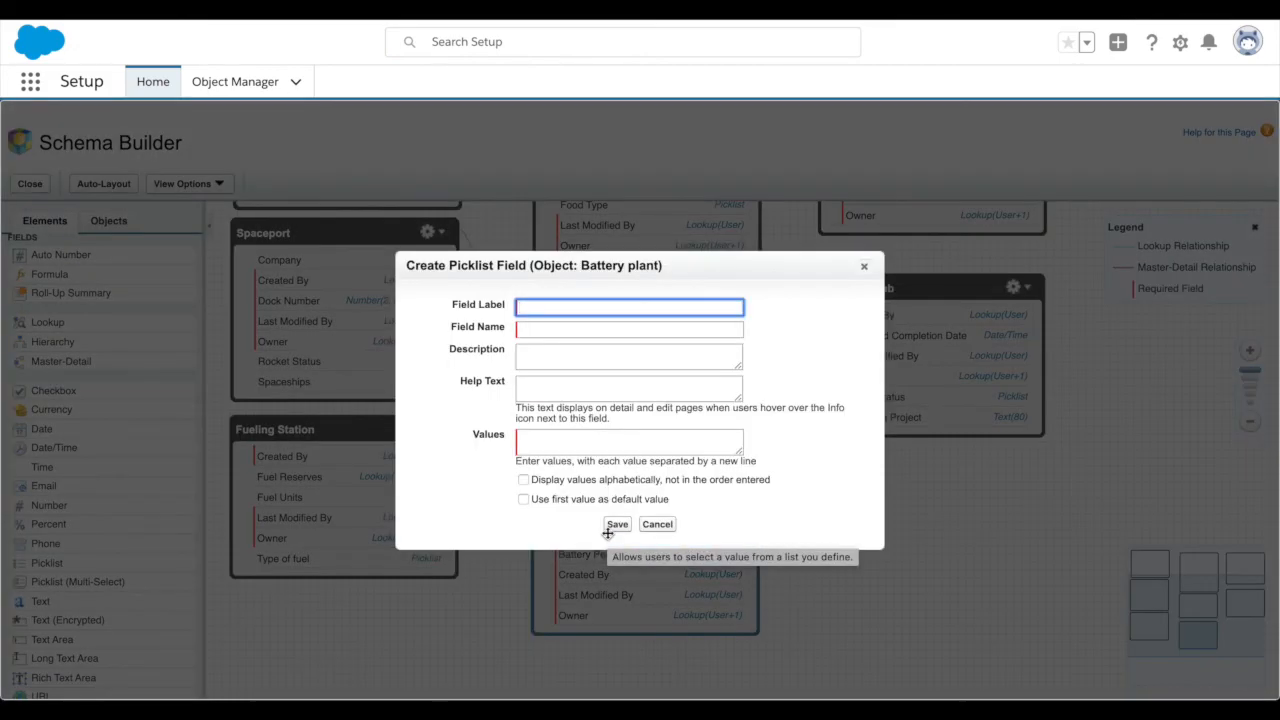
{"action": "type", "text": "B"}
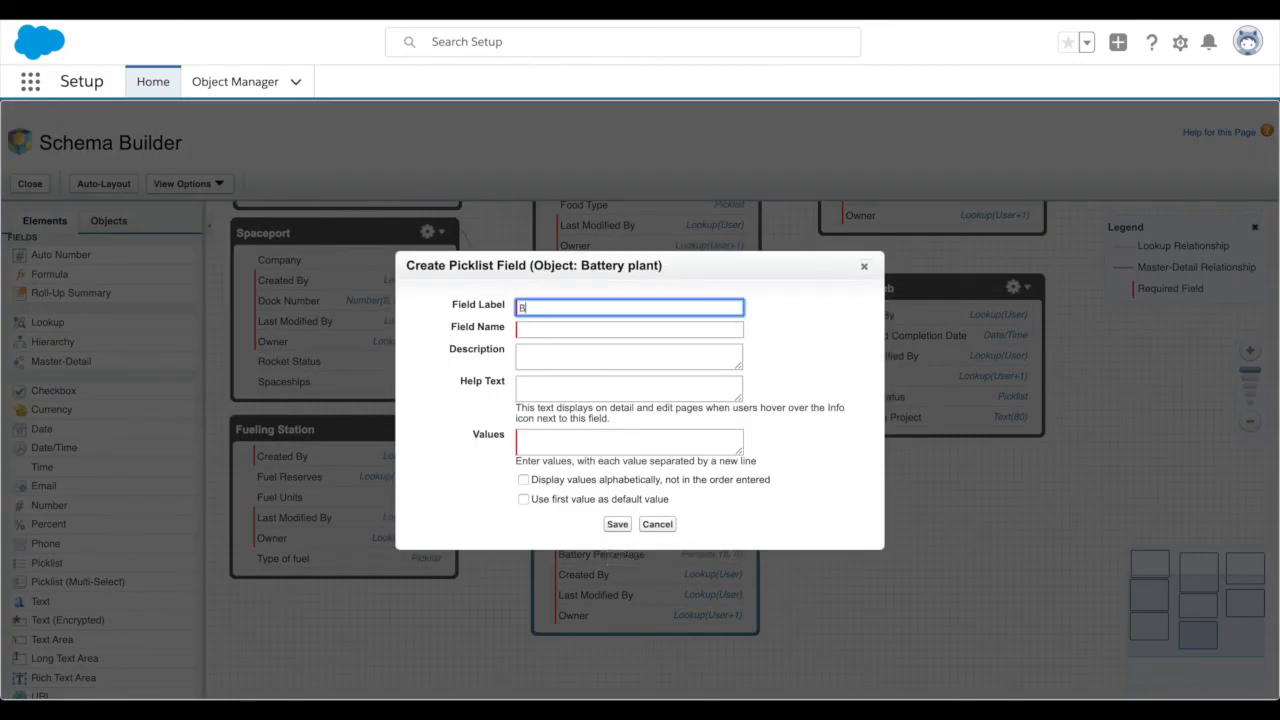
{"action": "type", "text": "attery Type"}
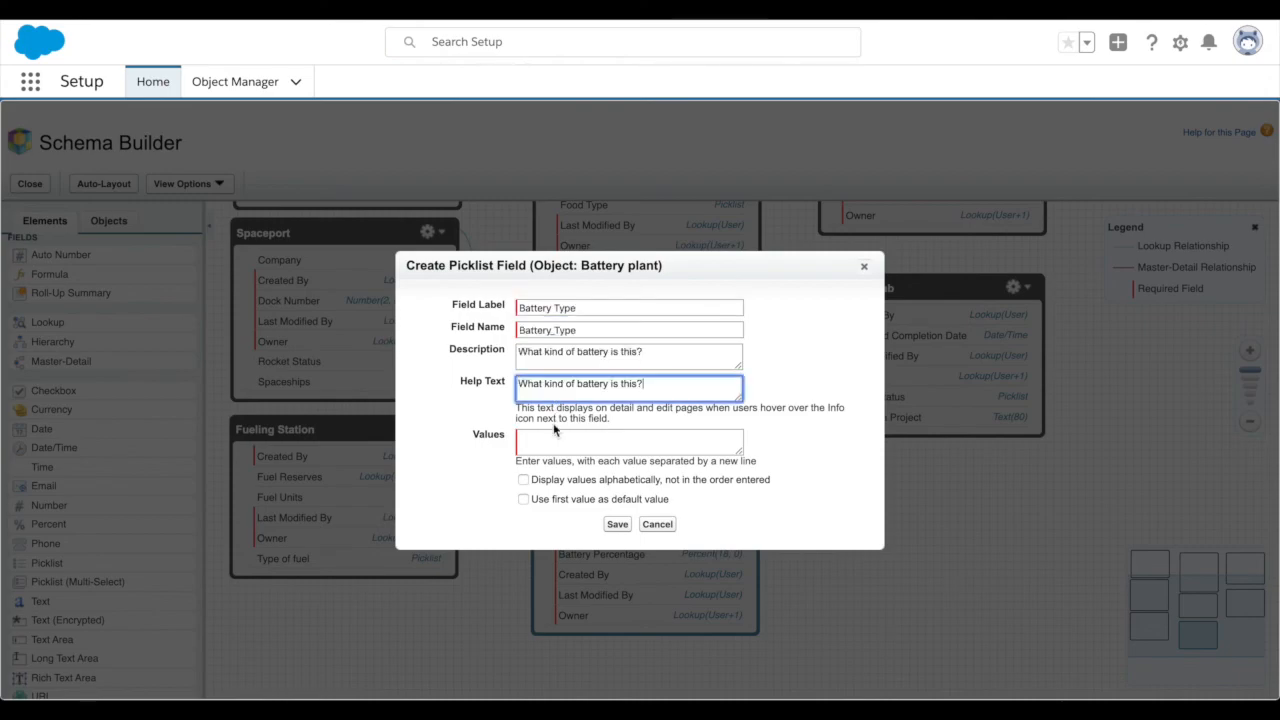
Enter High Performance Battery, Standard Battery, Mini Battery and Spare Battery as the Battery Type picklist values, and save the field
{"action": "left_click", "coordinate": [548, 441]}
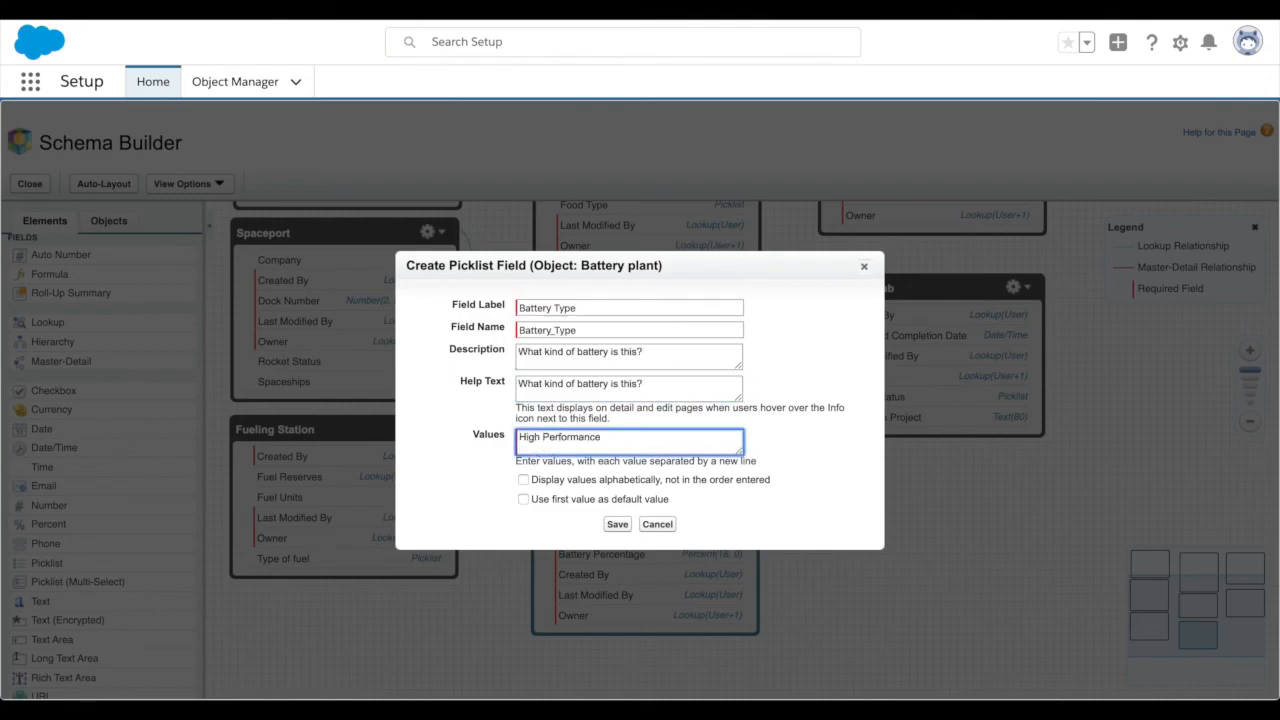
{"action": "type", "text": "High Performance"}
{"action": "key", "text": "Return"}
{"action": "type", "text": "Standard Battery"}
{"action": "key", "text": "Return"}
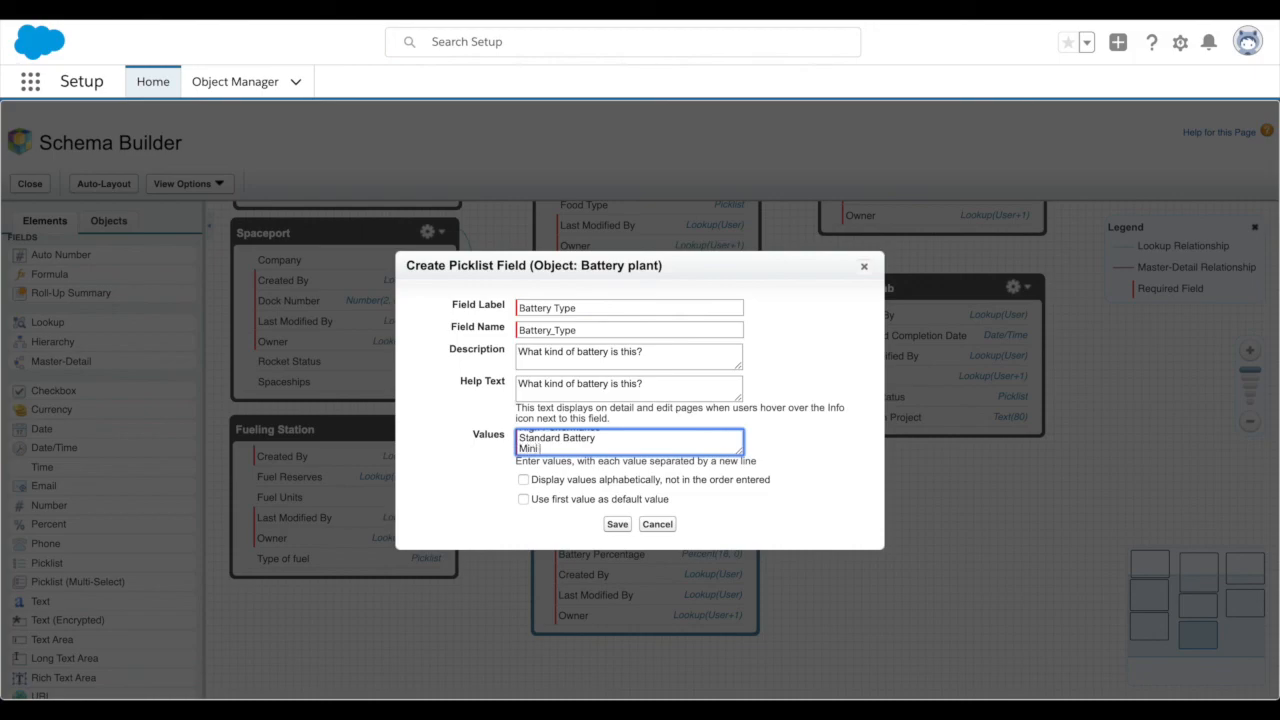
{"action": "type", "text": "Mini Battery"}
{"action": "key", "text": "Return"}
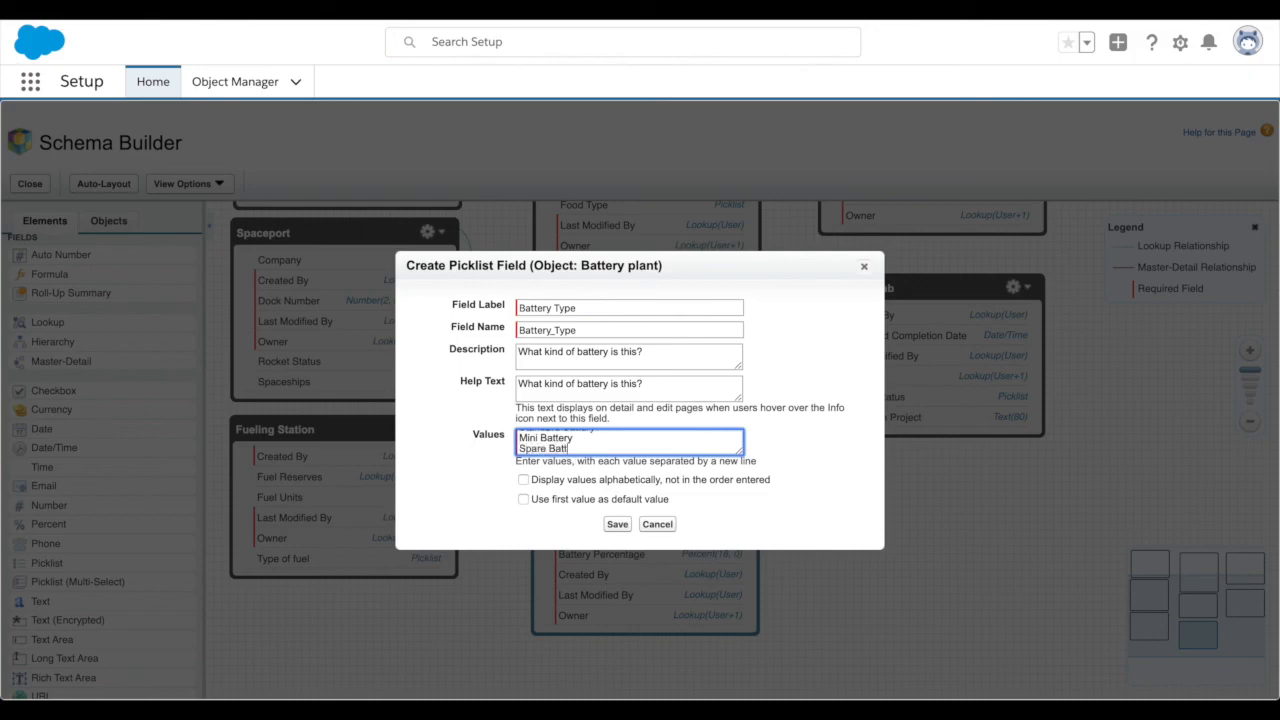
{"action": "scroll", "coordinate": [618, 438], "scroll_direction": "up", "scroll_amount": 1}
{"action": "left_click", "coordinate": [618, 438]}
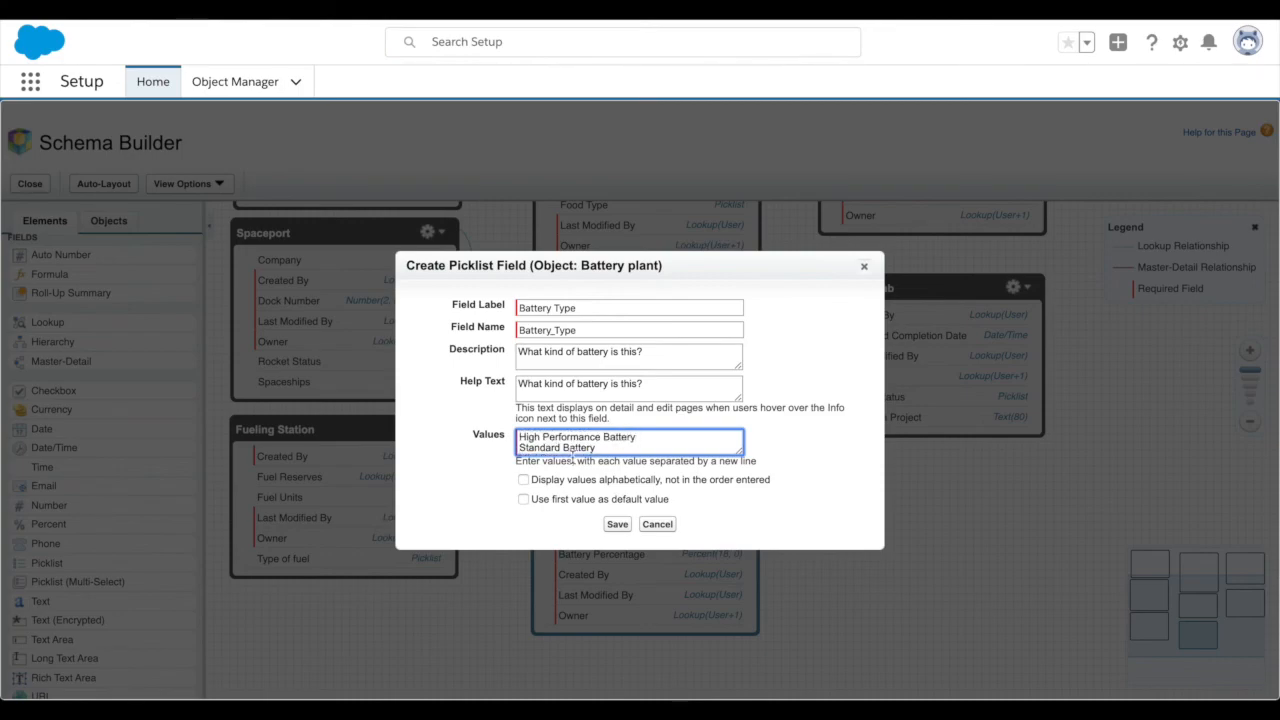
{"action": "left_click", "coordinate": [471, 472]}
{"action": "left_click", "coordinate": [620, 526]}
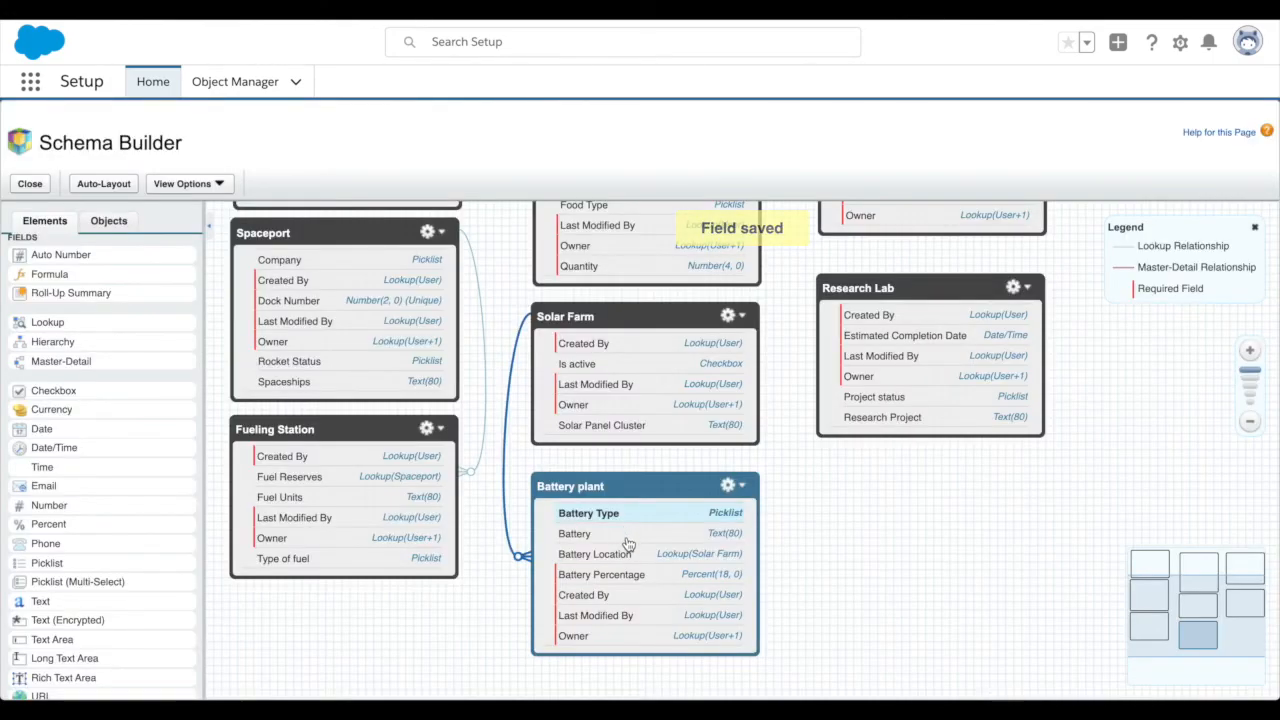
Change the Battery plant object's record name to Battery Name in its object properties and save
{"action": "left_click", "coordinate": [628, 542]}
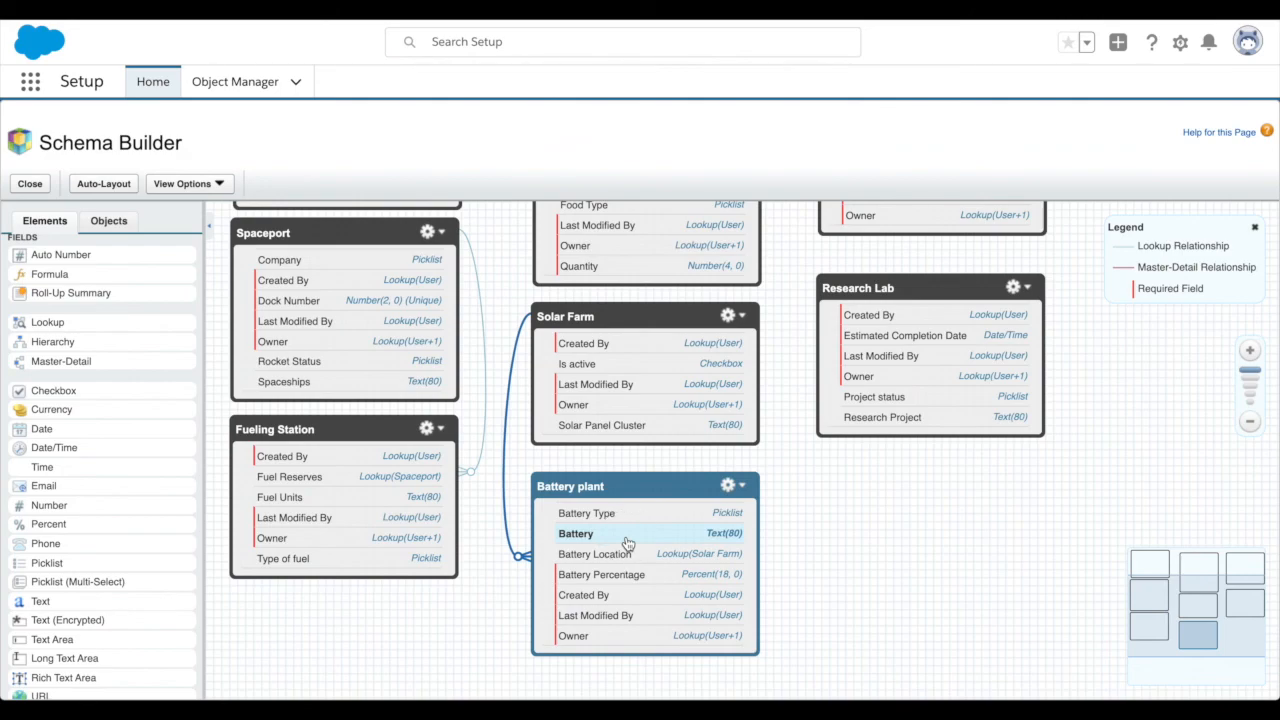
{"action": "left_click", "coordinate": [624, 542]}
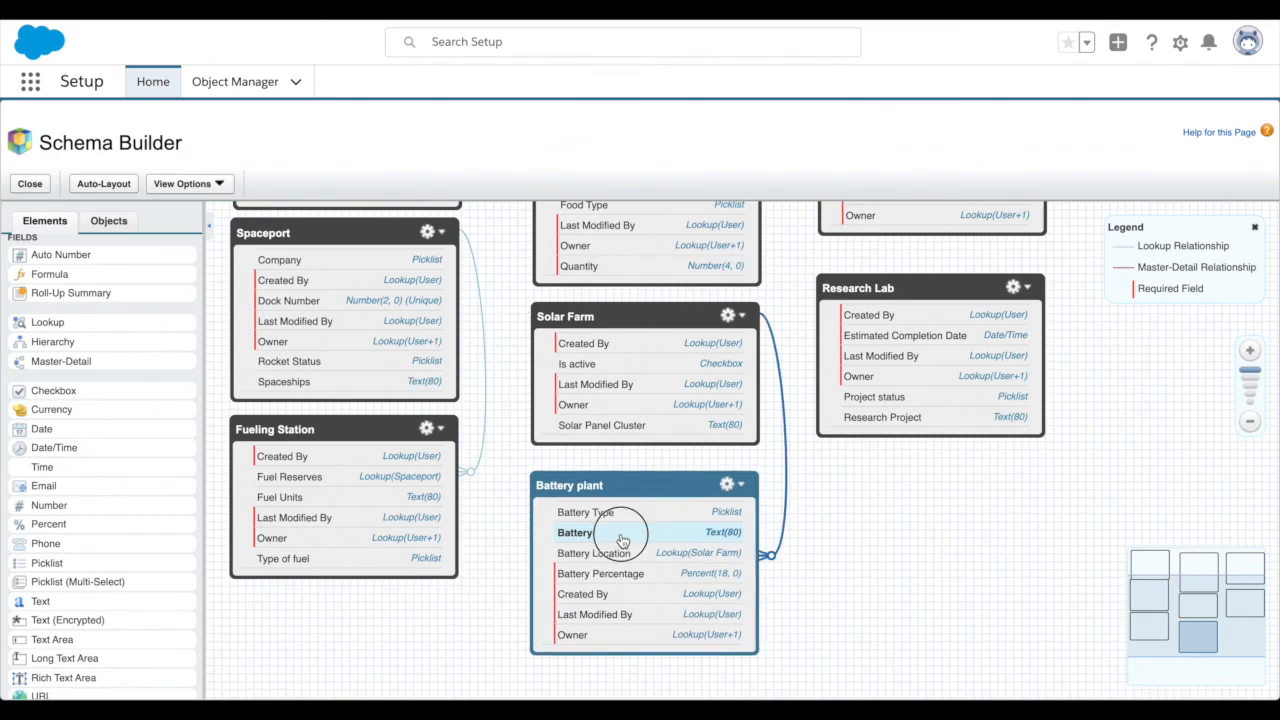
{"action": "left_click", "coordinate": [740, 488]}
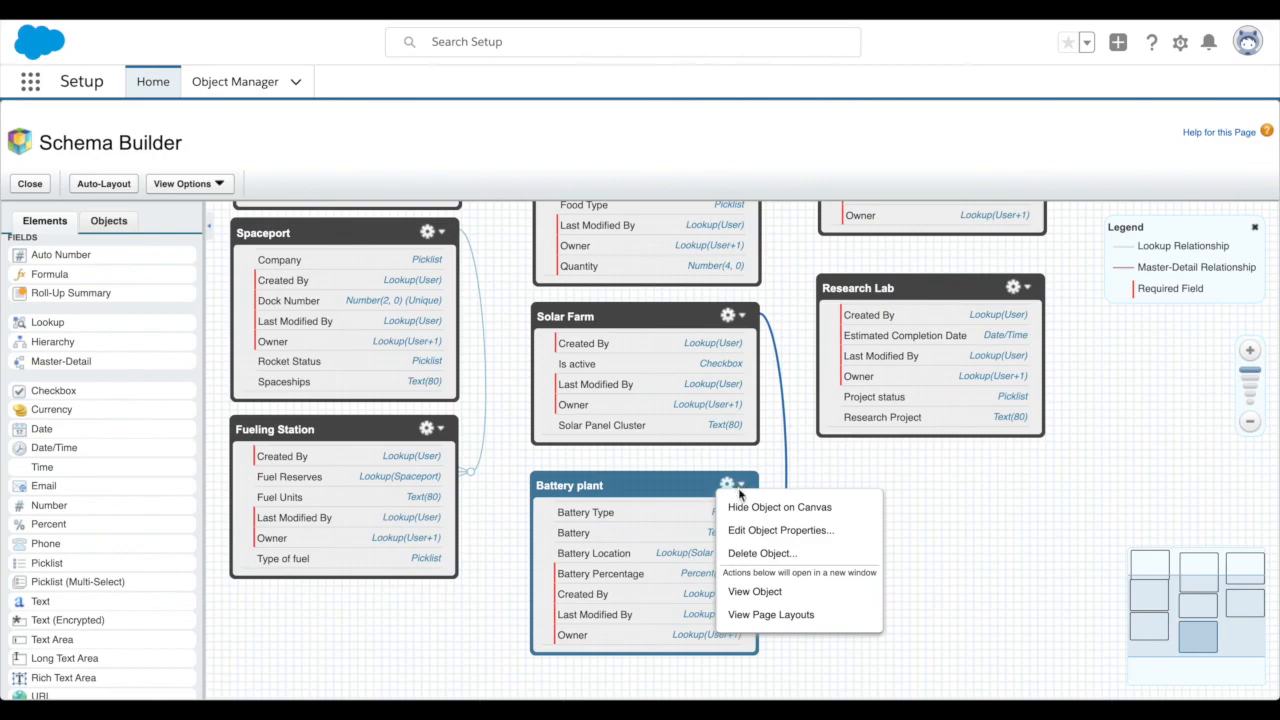
{"action": "left_click", "coordinate": [775, 531]}
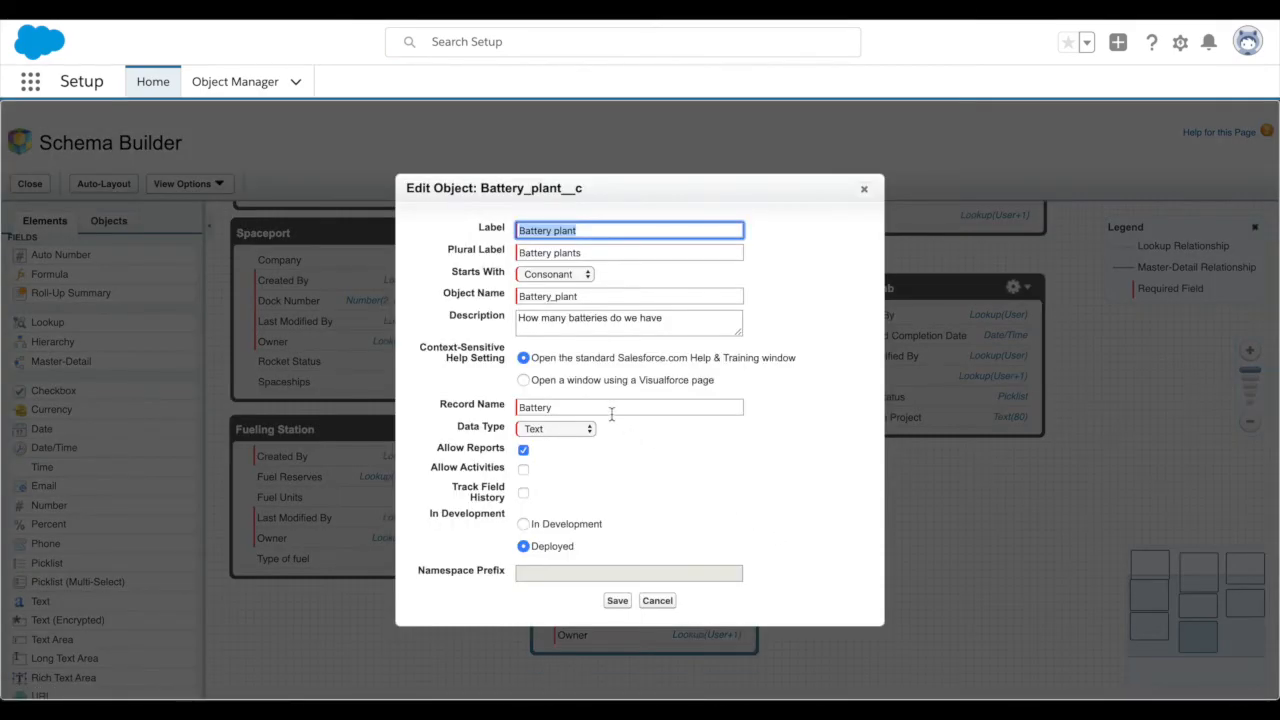
{"action": "left_click", "coordinate": [606, 410]}
{"action": "type", "text": "Name"}
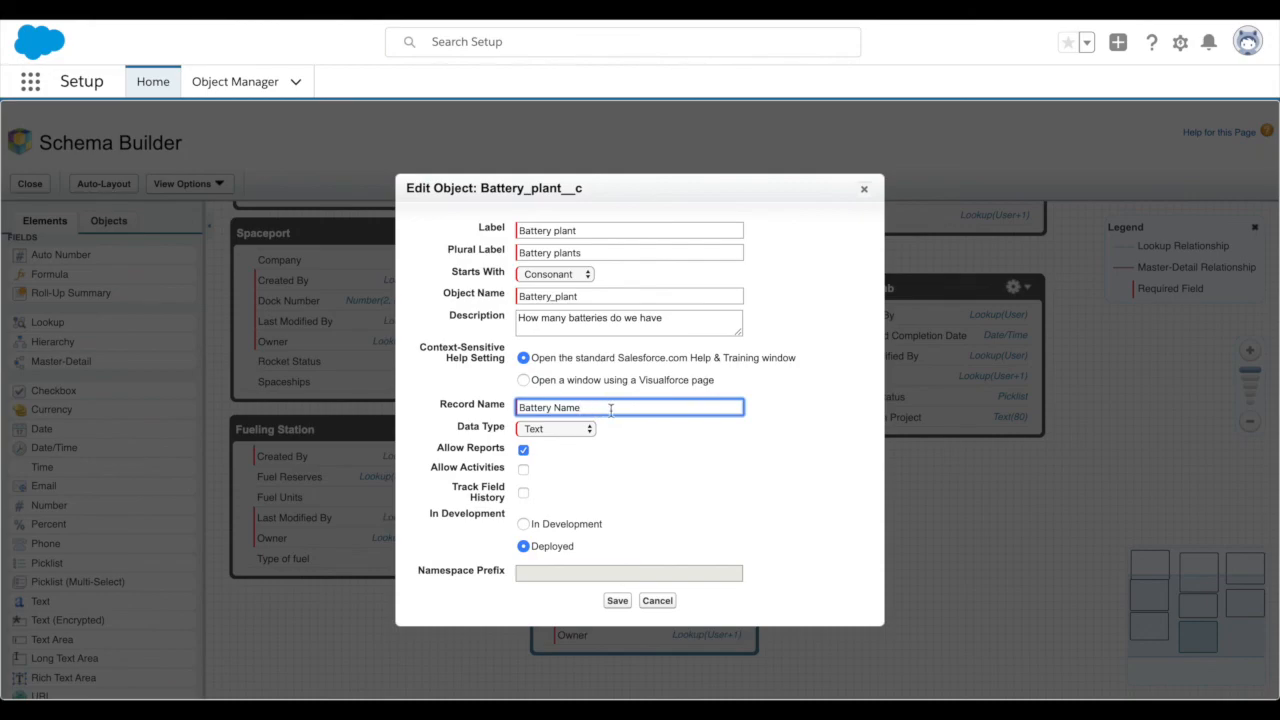
{"action": "left_click", "coordinate": [791, 418]}
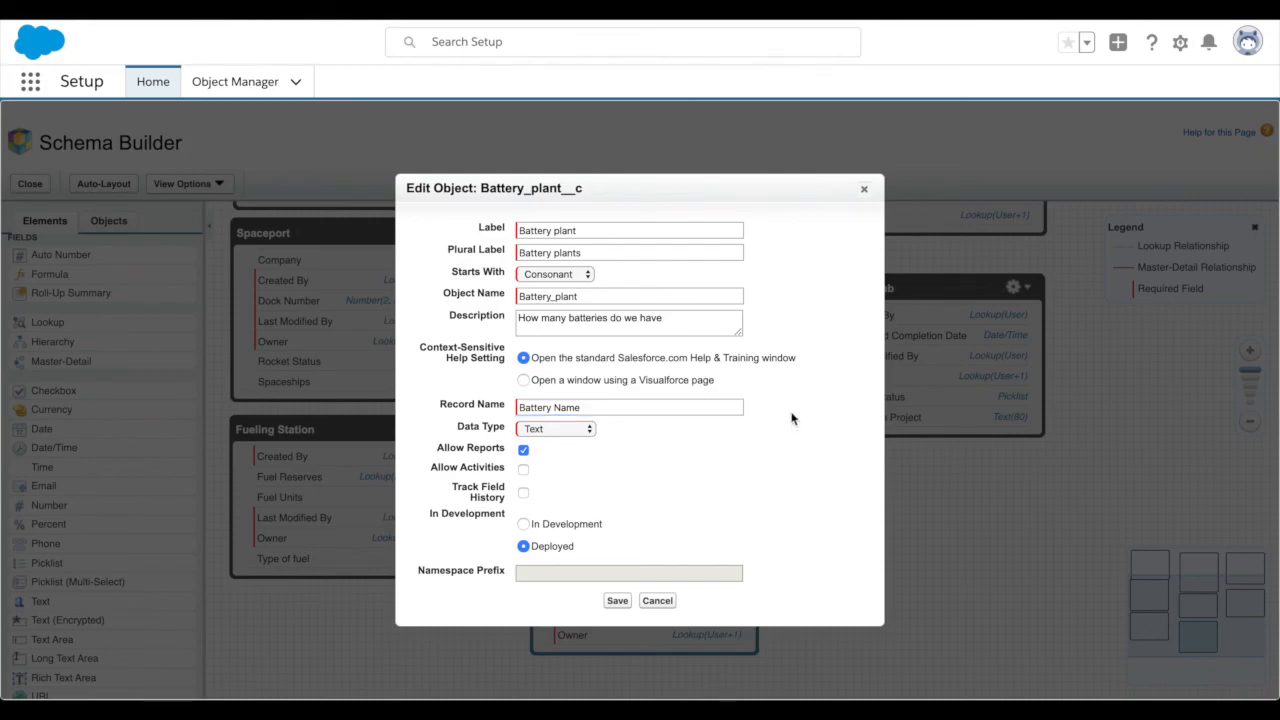
{"action": "left_click", "coordinate": [619, 600]}
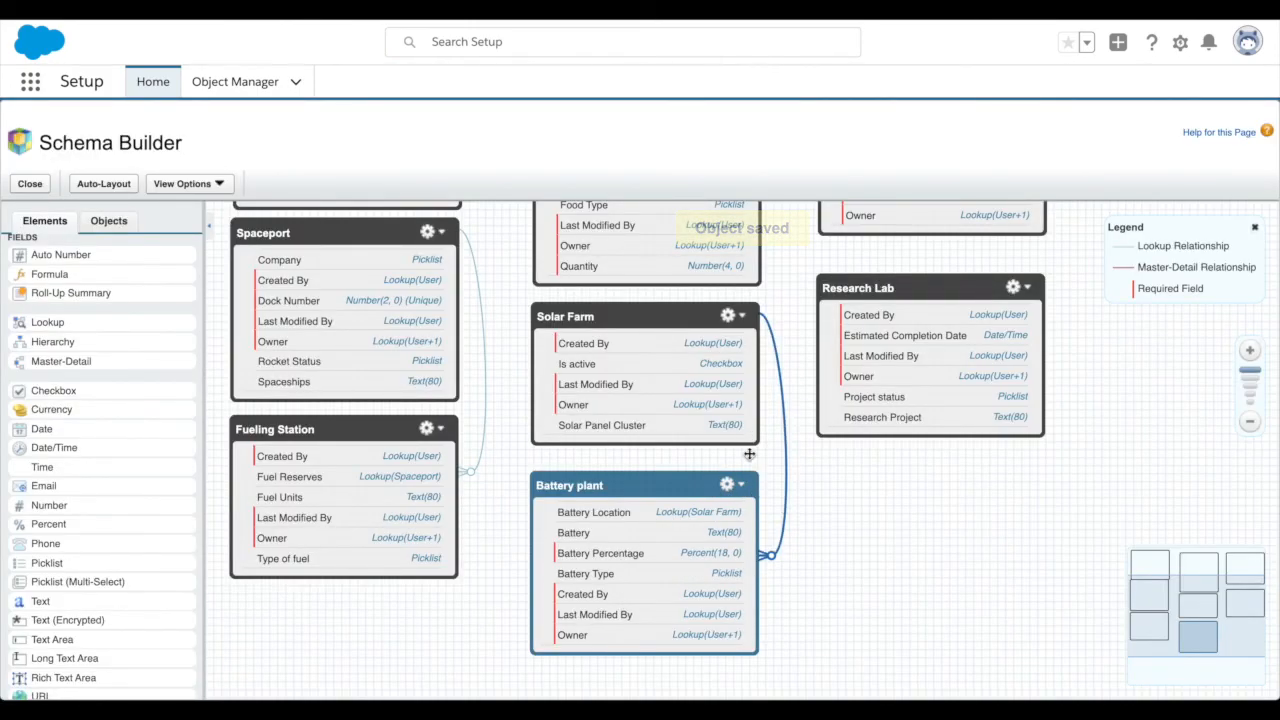
Add the Battery Type field below Battery Name in the Battery plant page layout's Information section and save the layout
{"action": "left_click", "coordinate": [741, 488]}
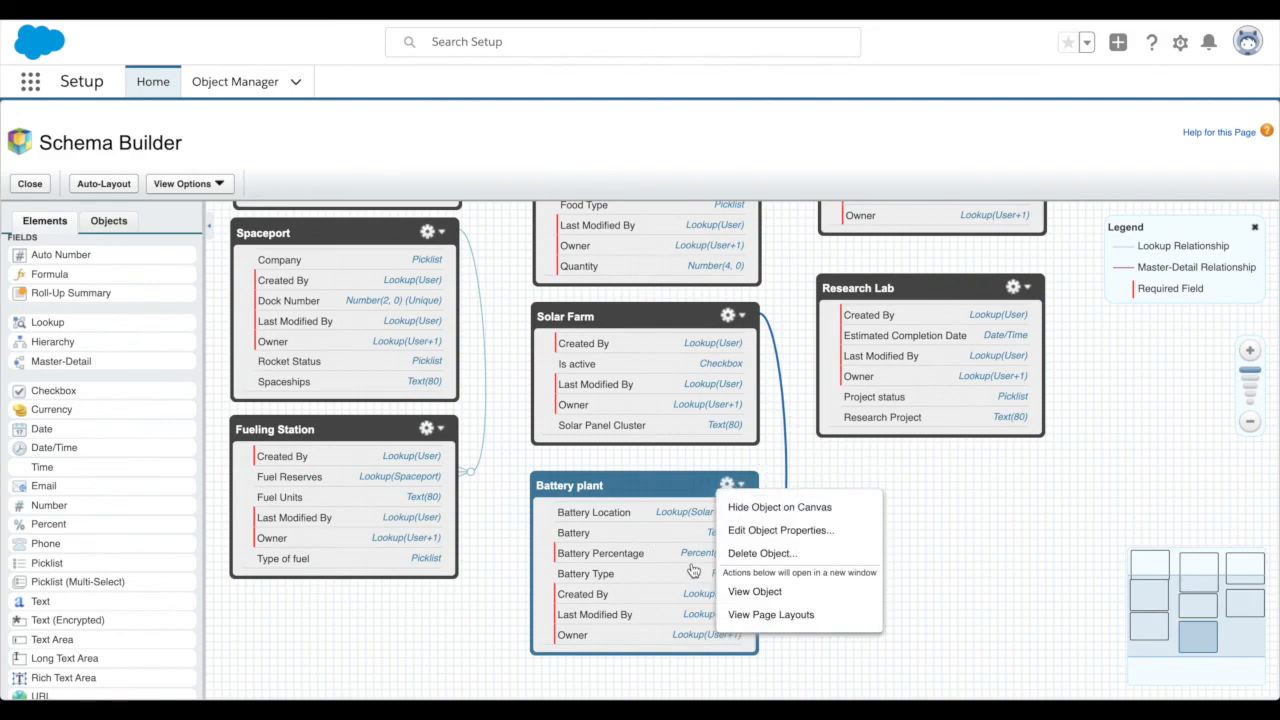
{"action": "left_click", "coordinate": [766, 618]}
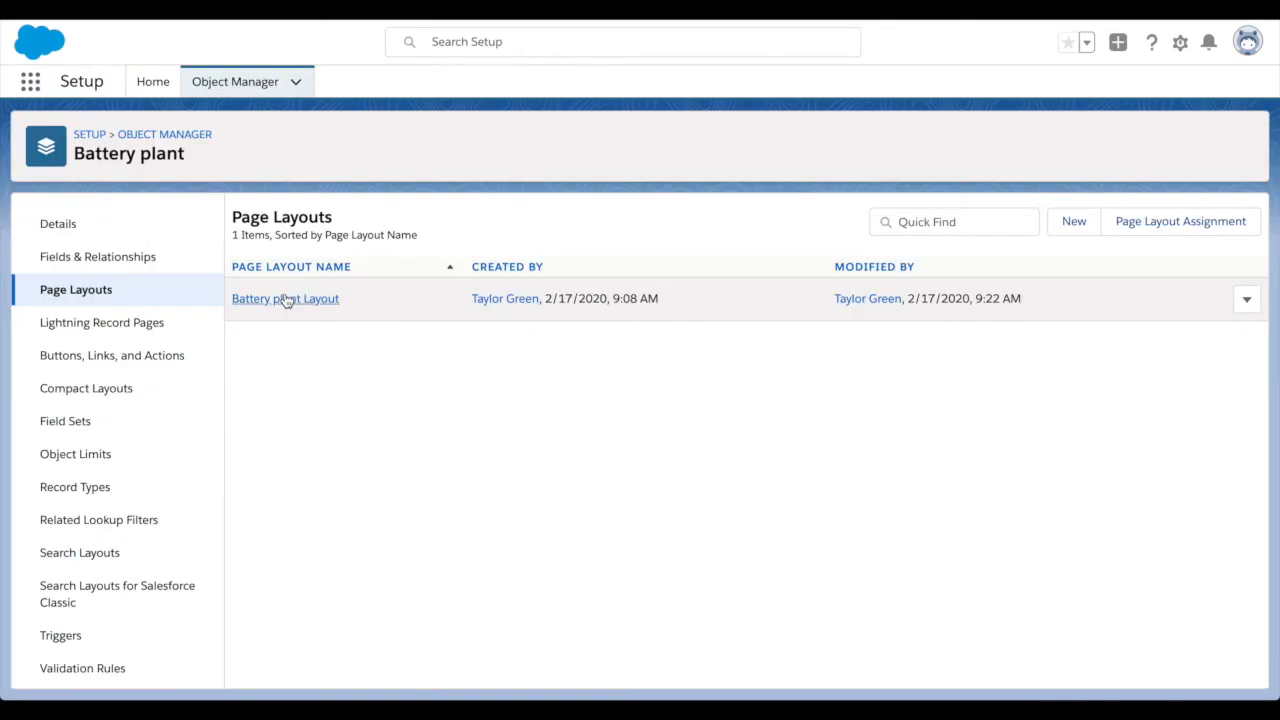
{"action": "left_click", "coordinate": [286, 298]}
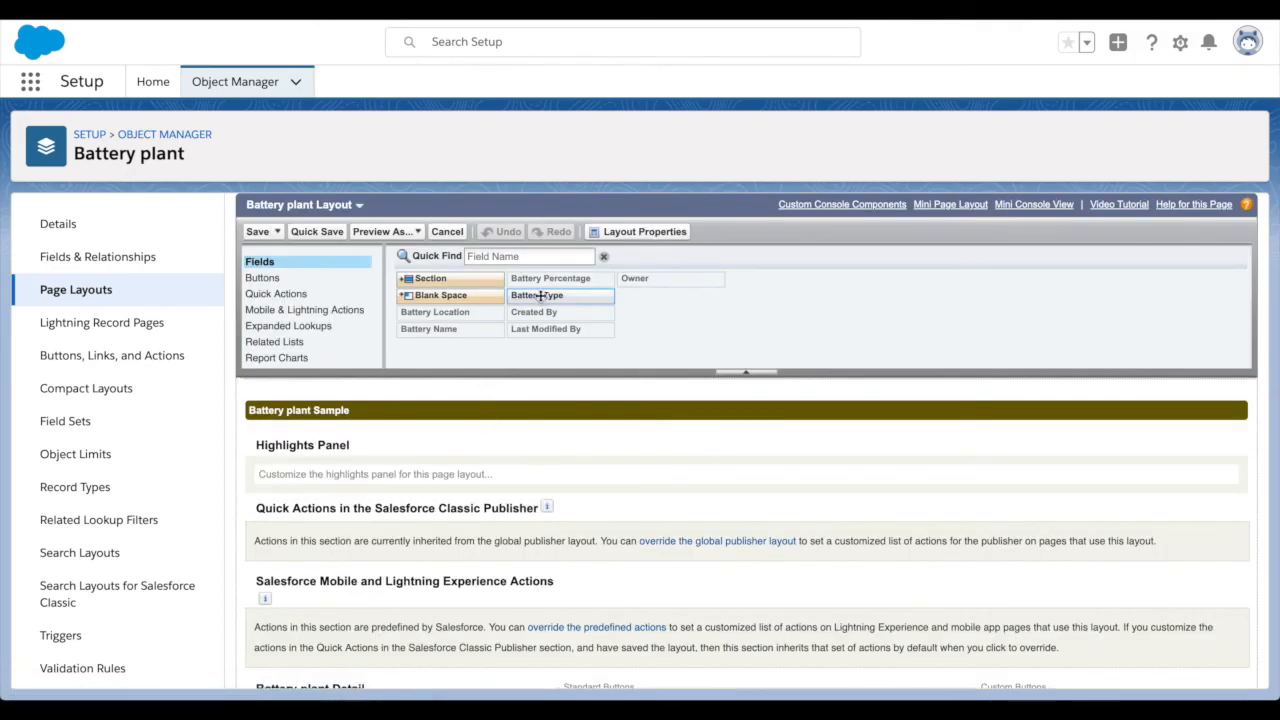
{"action": "scroll", "coordinate": [461, 484], "scroll_direction": "down", "scroll_amount": 1}
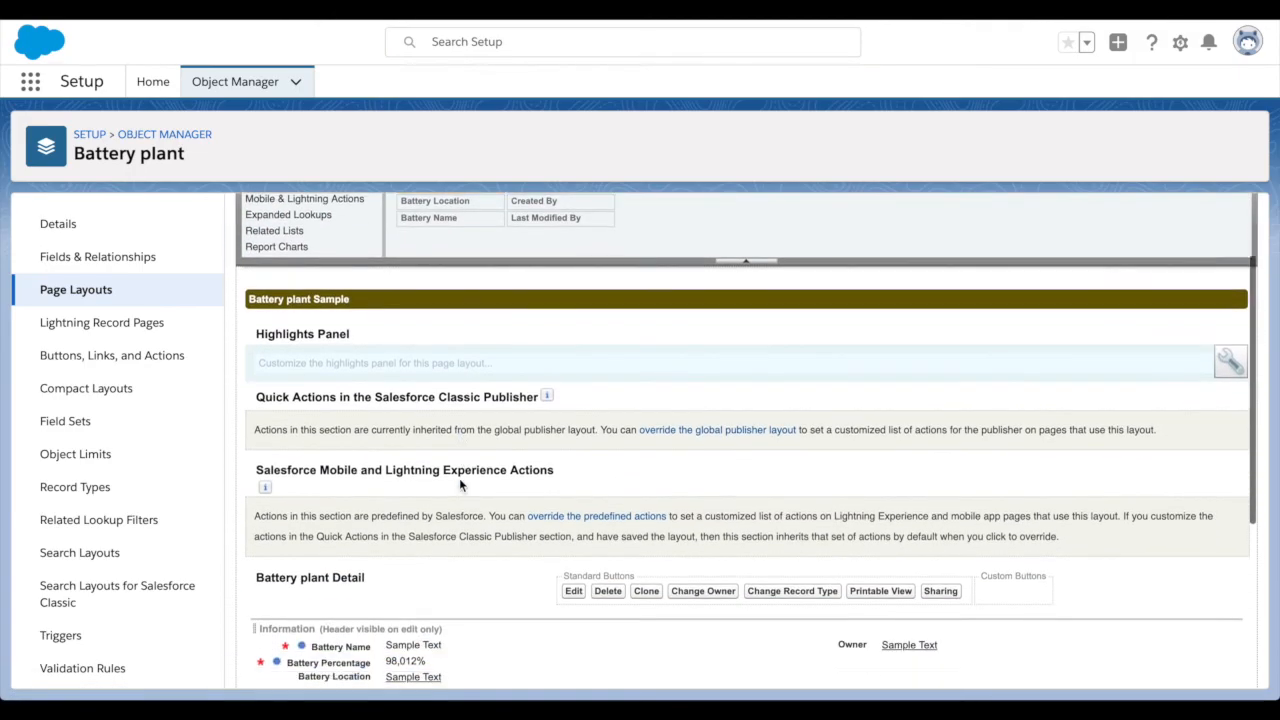
{"action": "scroll", "coordinate": [459, 485], "scroll_direction": "down", "scroll_amount": 2}
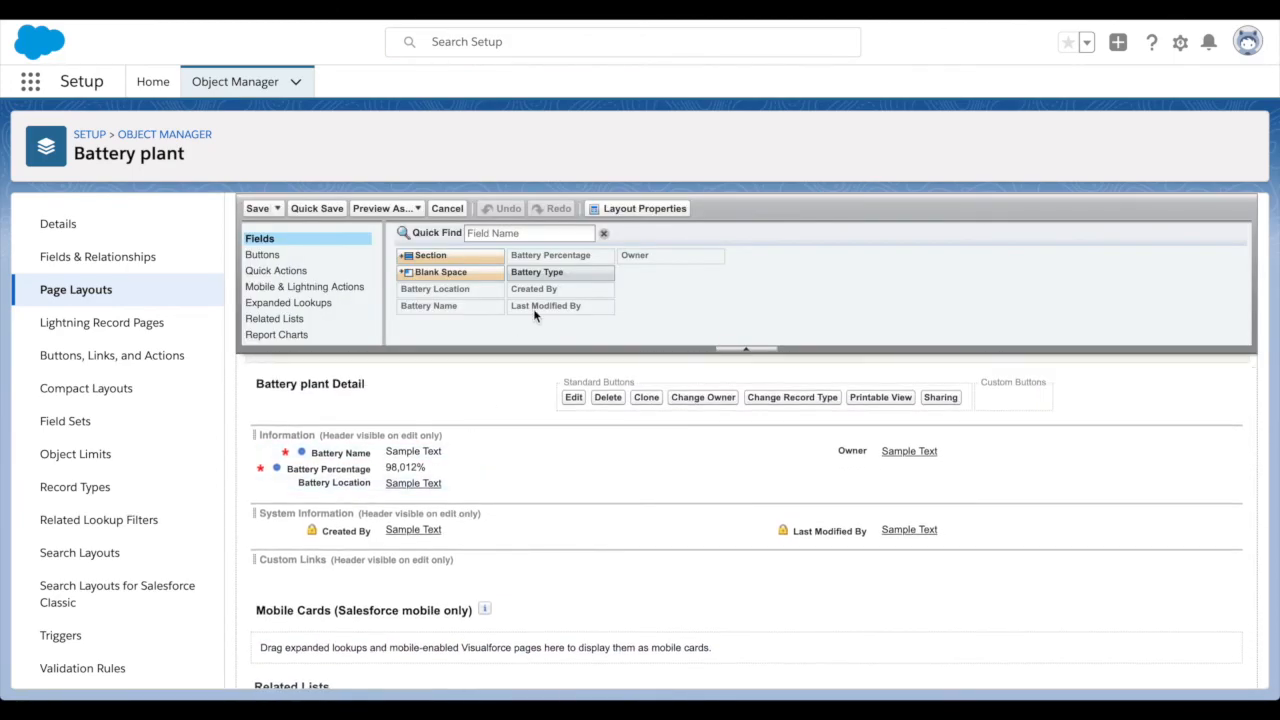
{"action": "left_click_drag", "start_coordinate": [556, 272], "coordinate": [381, 467]}
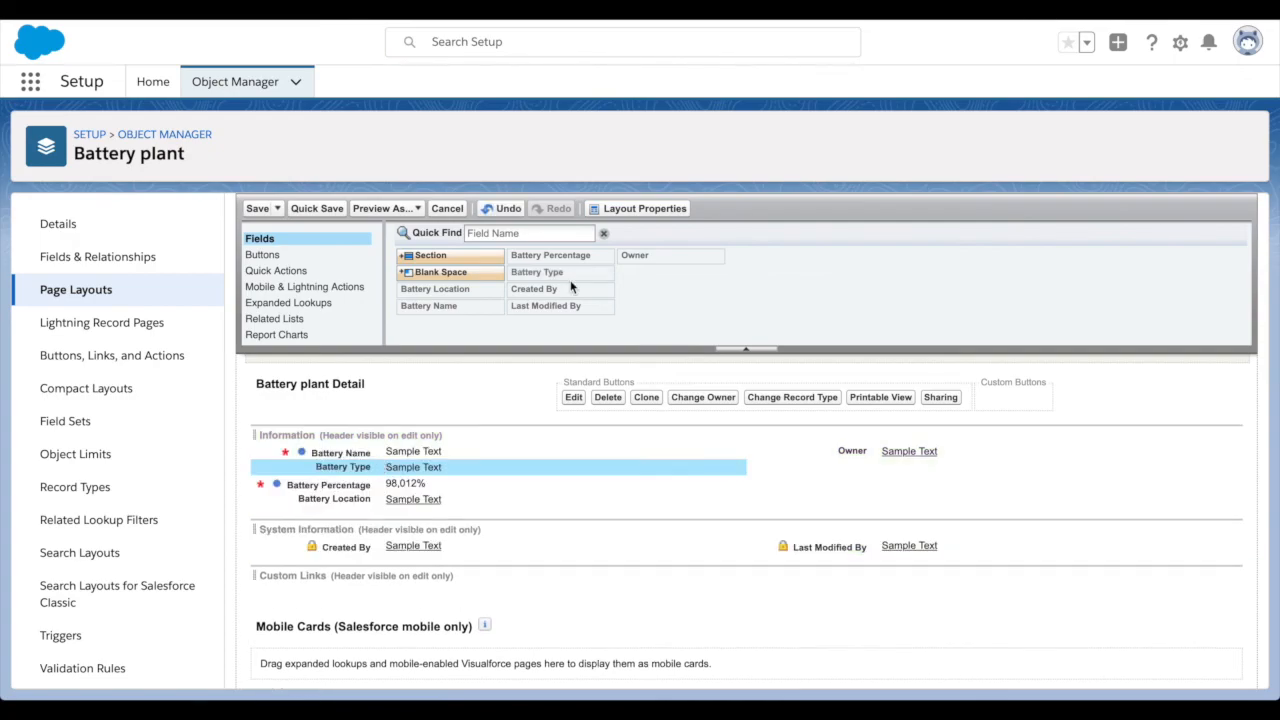
{"action": "left_click", "coordinate": [256, 209]}
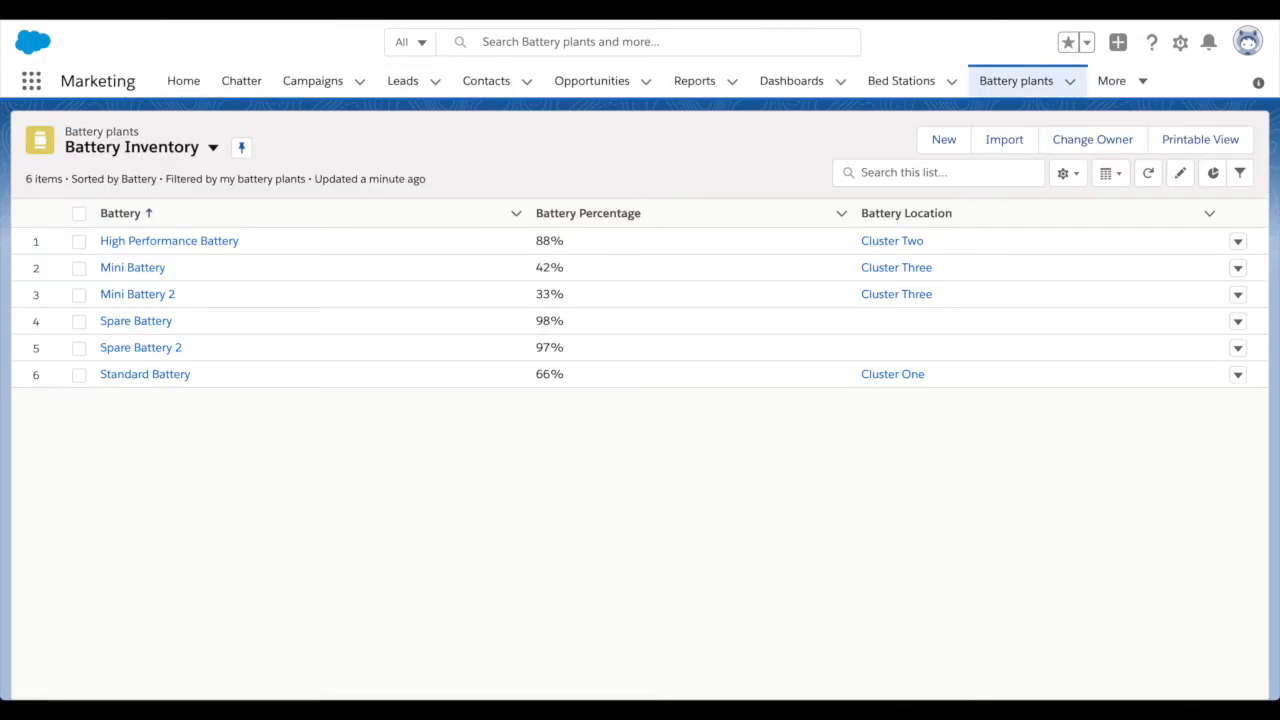
Reload the Battery Inventory list in the Marketing app and check the High Performance Battery record's detail fields
{"action": "key", "text": "super+r"}
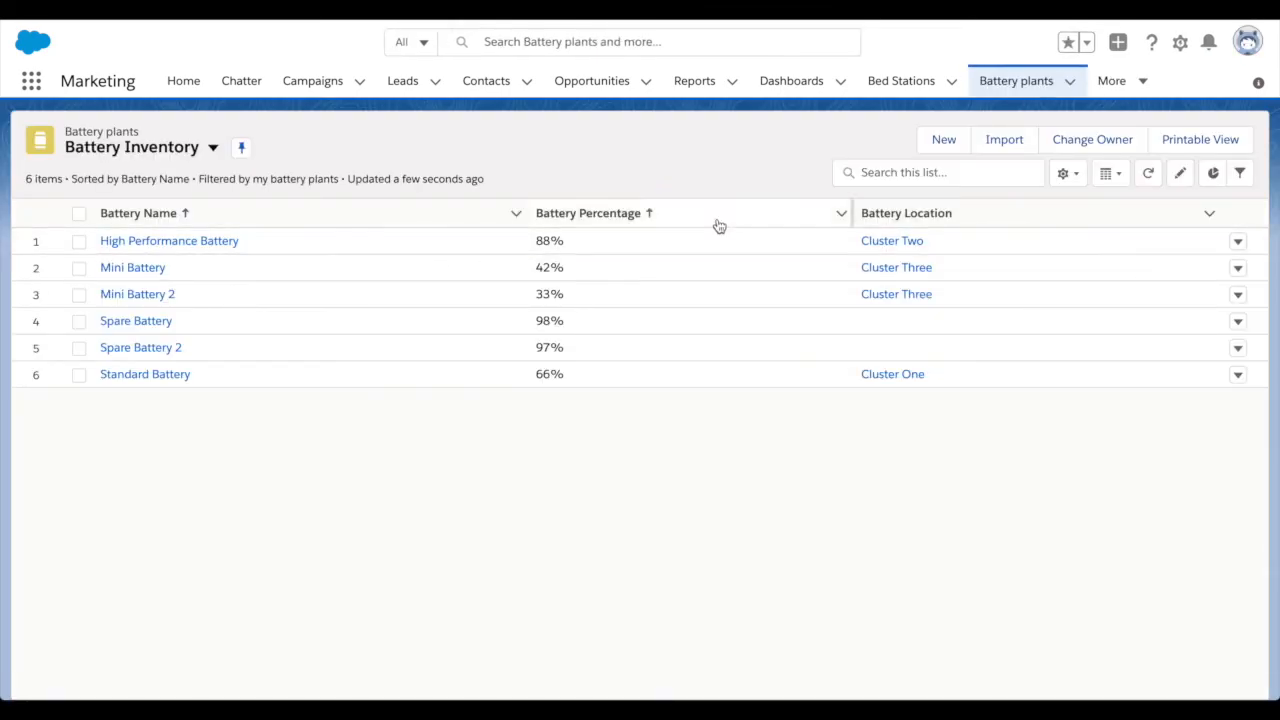
{"action": "left_click", "coordinate": [221, 246]}
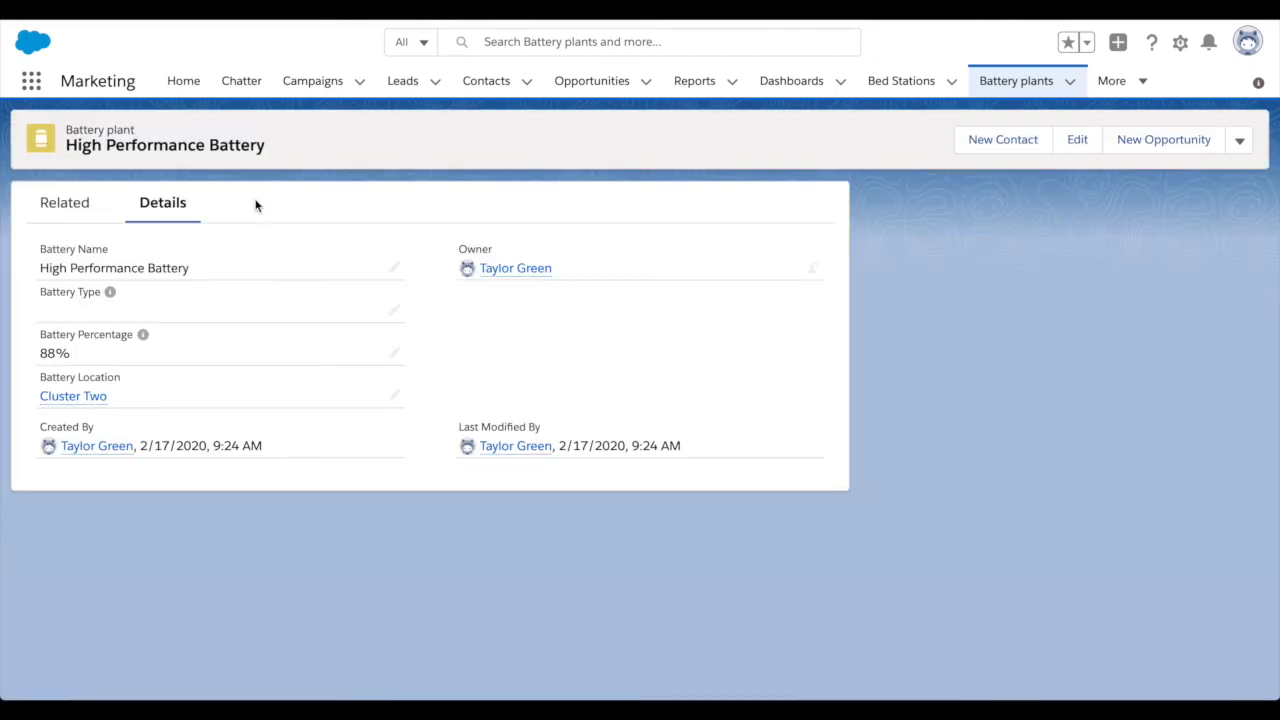
{"action": "key", "text": "alt+Left"}
Add Battery Type to the list view's visible fields, place it directly after Battery Name, and save
{"action": "left_click", "coordinate": [1080, 177]}
{"action": "left_click", "coordinate": [981, 394]}
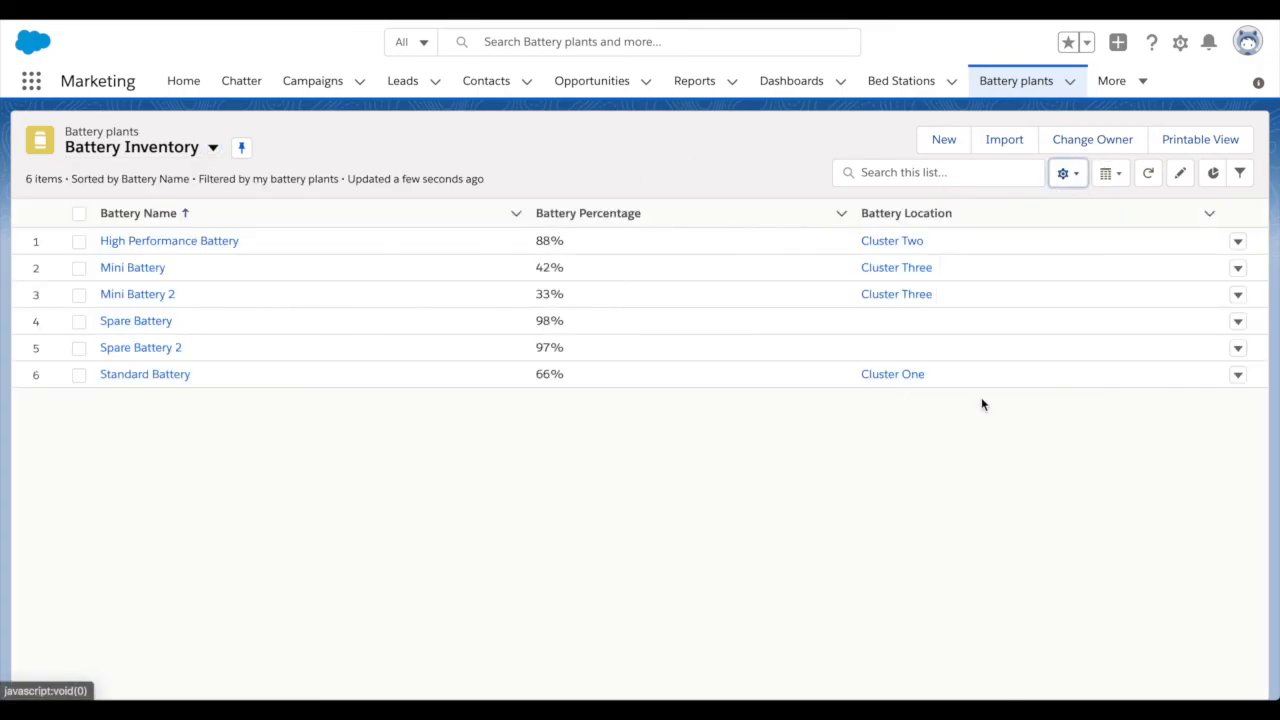
{"action": "scroll", "coordinate": [580, 366], "scroll_direction": "down", "scroll_amount": 5}
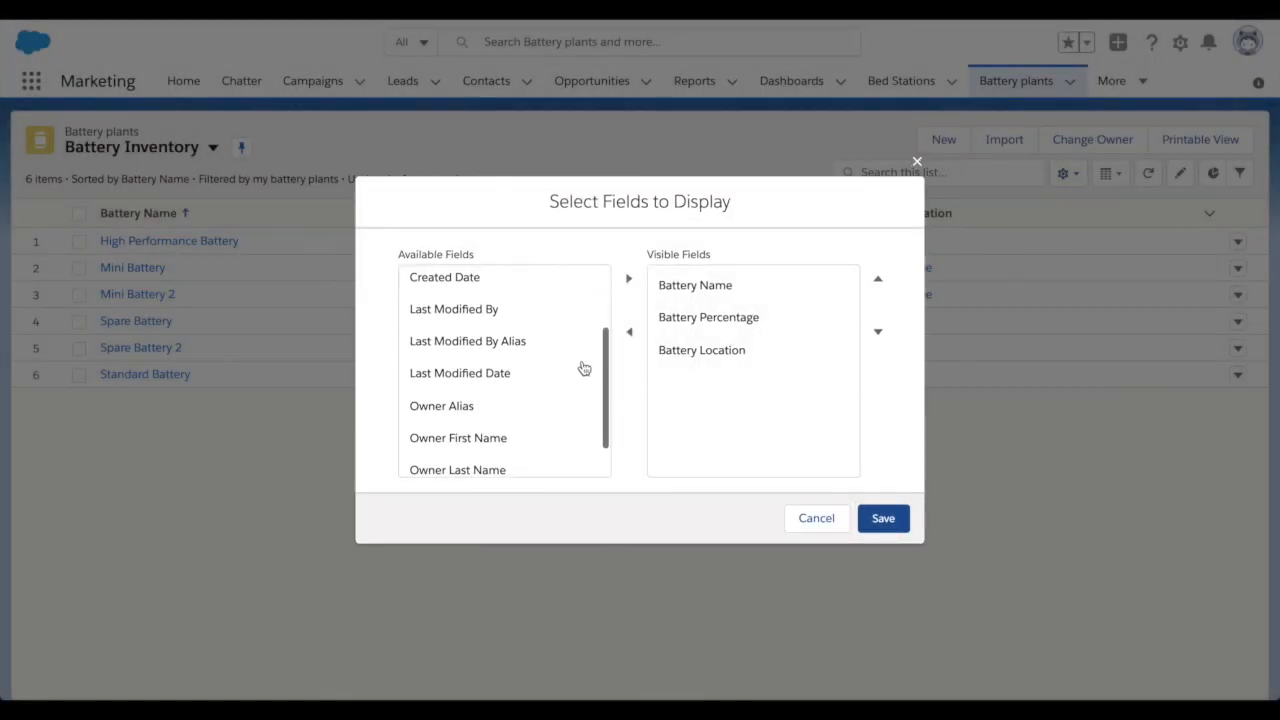
{"action": "scroll", "coordinate": [582, 367], "scroll_direction": "up", "scroll_amount": 5}
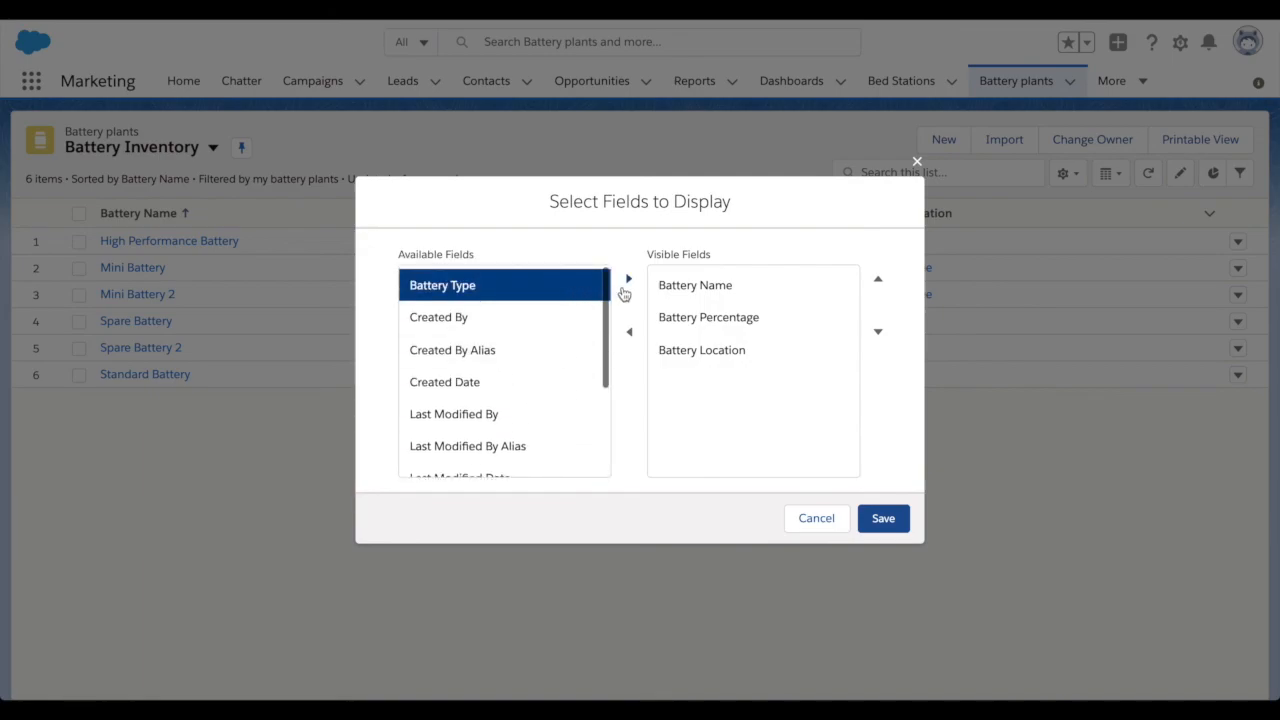
{"action": "left_click", "coordinate": [628, 280]}
{"action": "left_click", "coordinate": [824, 382]}
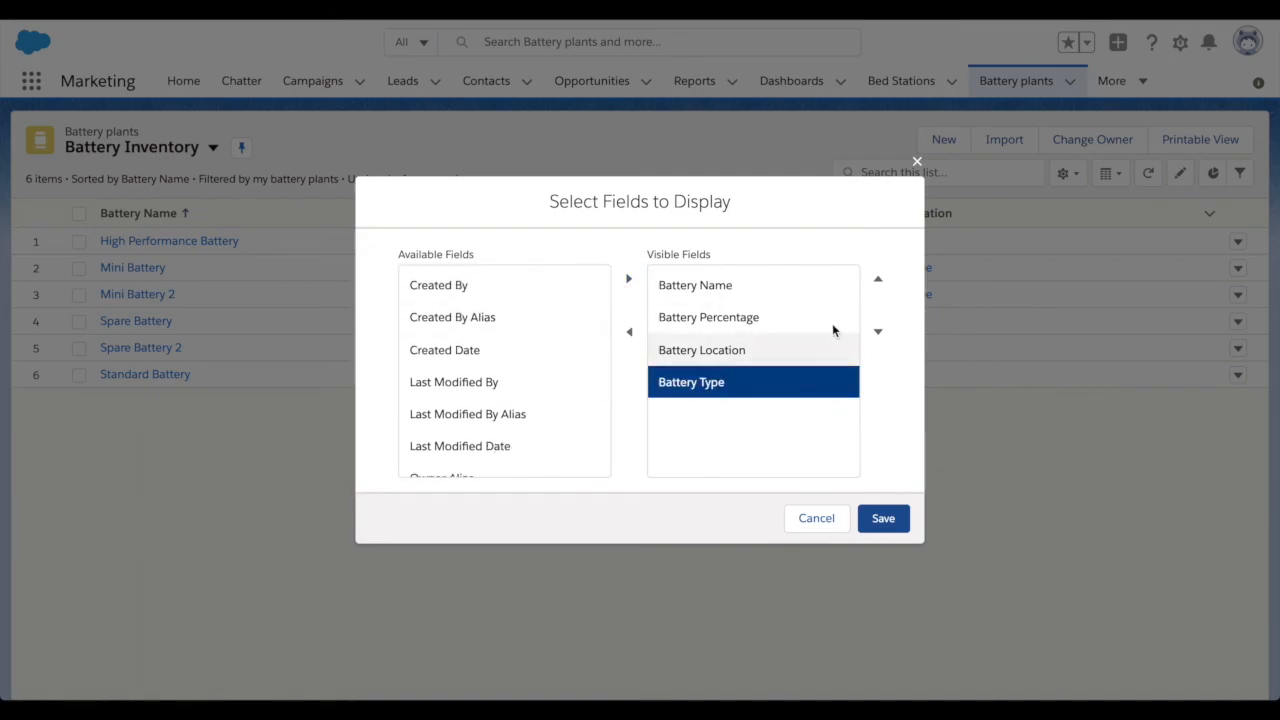
{"action": "left_click", "coordinate": [877, 280]}
{"action": "left_click", "coordinate": [877, 280]}
{"action": "left_click", "coordinate": [883, 519]}
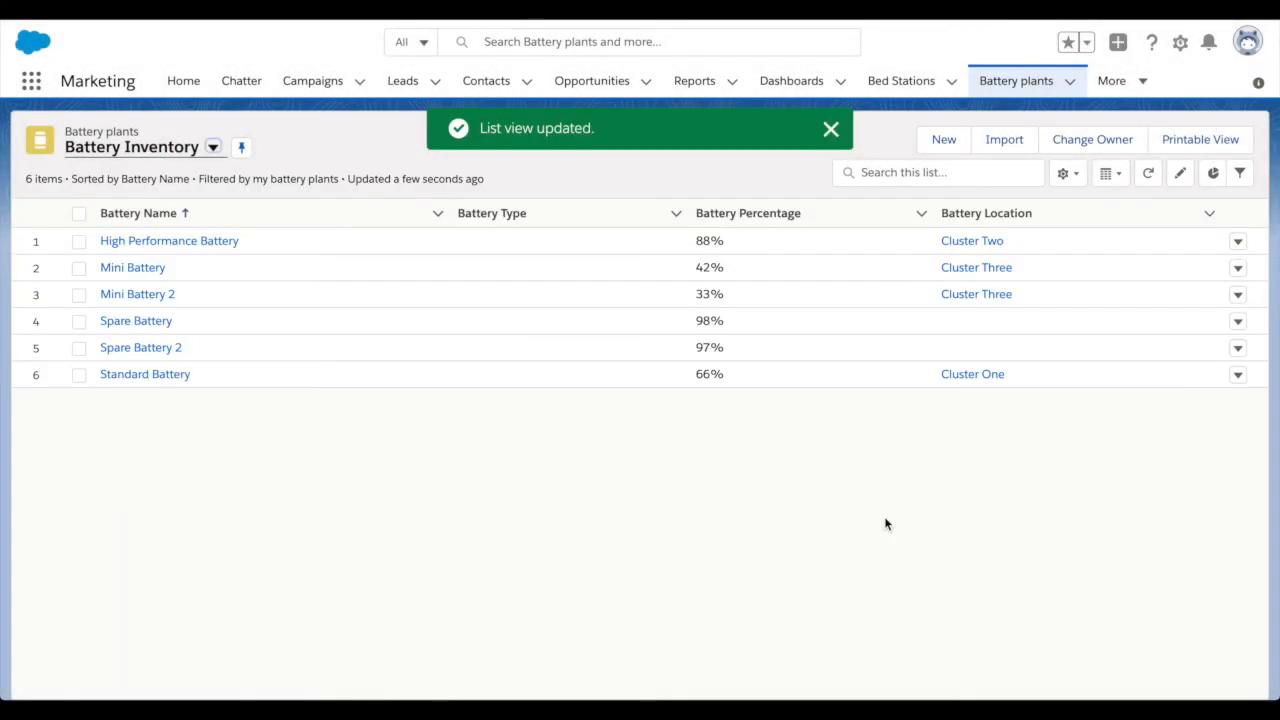
Set the Battery Type of the High Performance Battery record to High Performance Battery
{"action": "left_click", "coordinate": [673, 243]}
{"action": "left_click", "coordinate": [644, 249]}
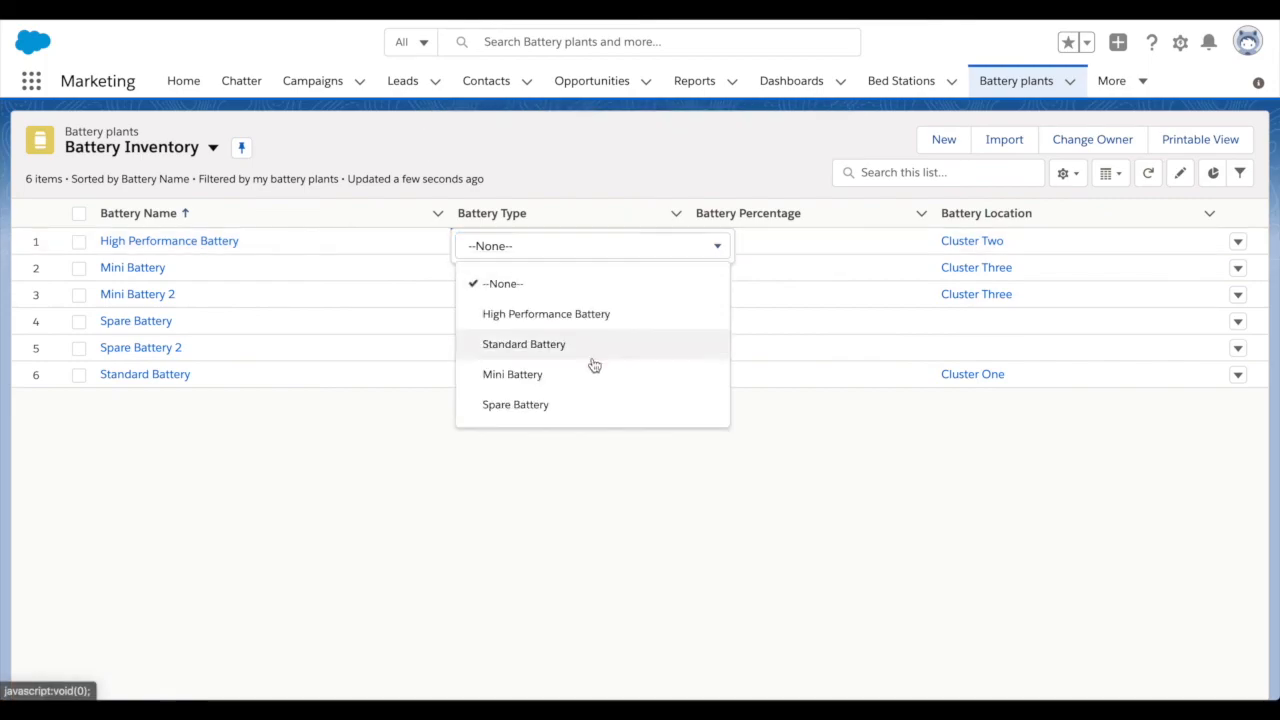
{"action": "left_click", "coordinate": [520, 537]}
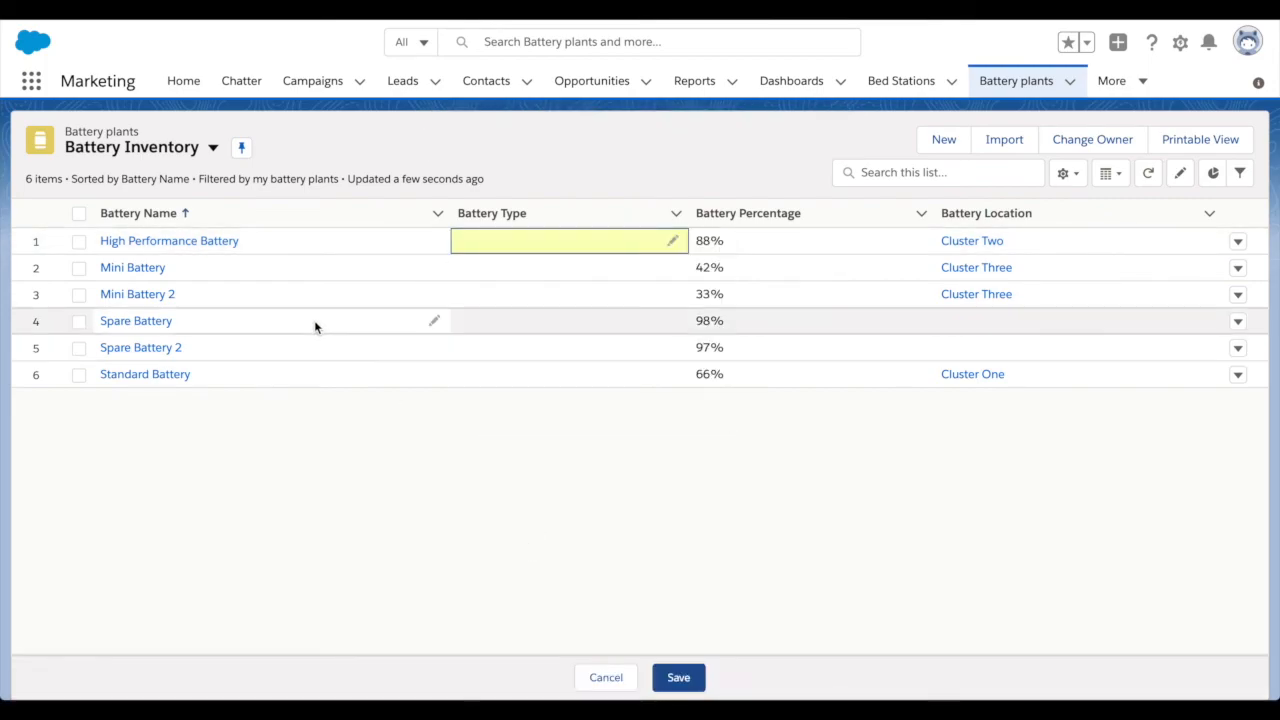
{"action": "left_click", "coordinate": [674, 244]}
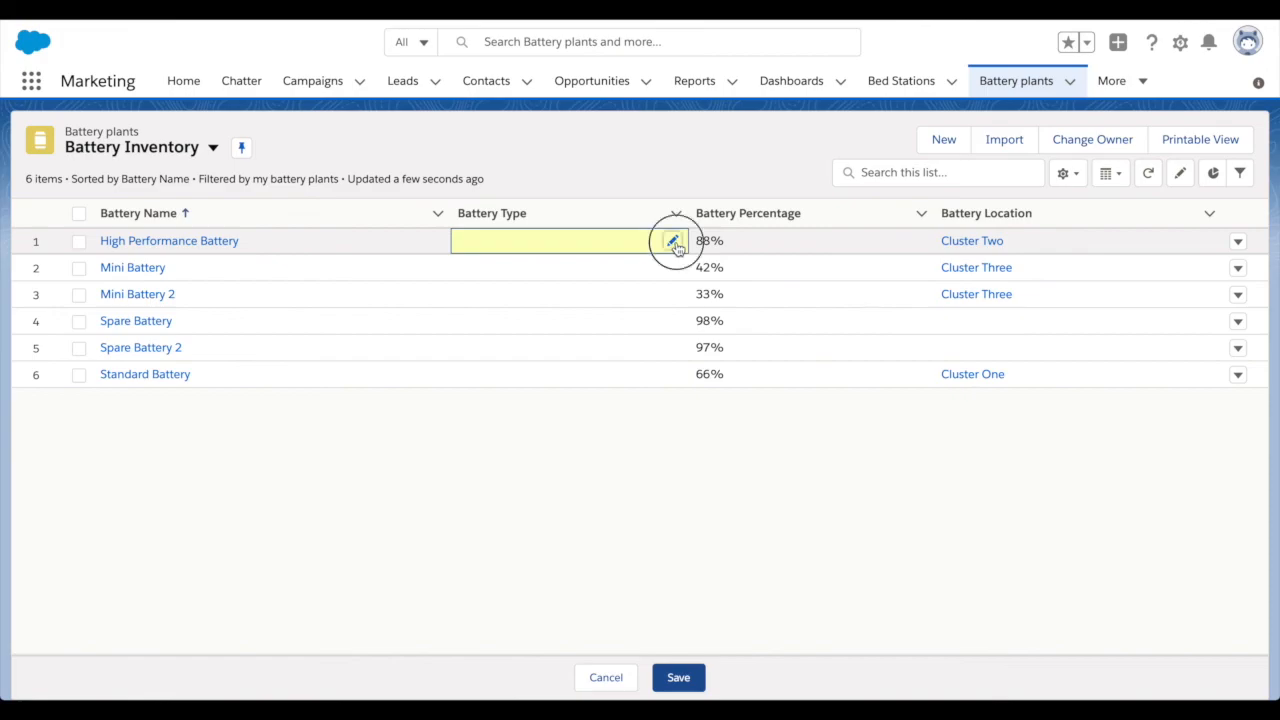
{"action": "left_click", "coordinate": [617, 255]}
{"action": "left_click", "coordinate": [580, 314]}
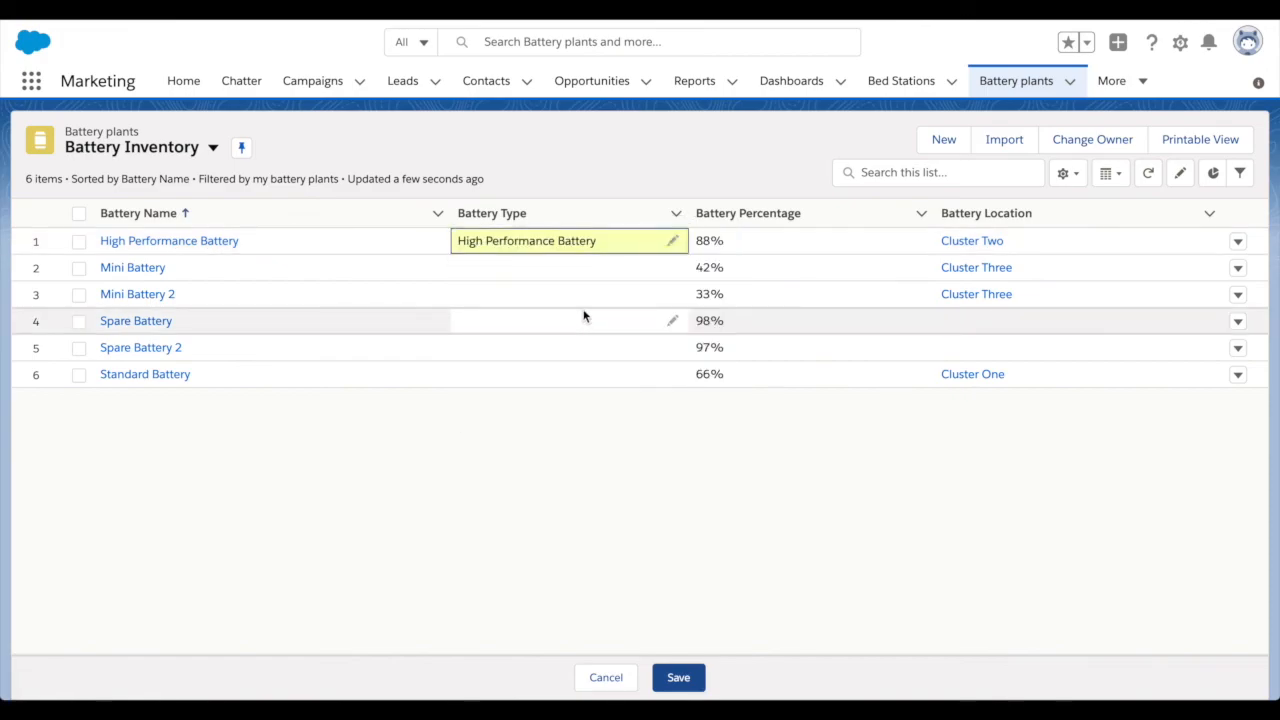
Set the Battery Type of the Mini Battery and Mini Battery 2 records to Mini Battery
{"action": "left_click", "coordinate": [671, 270]}
{"action": "left_click", "coordinate": [634, 281]}
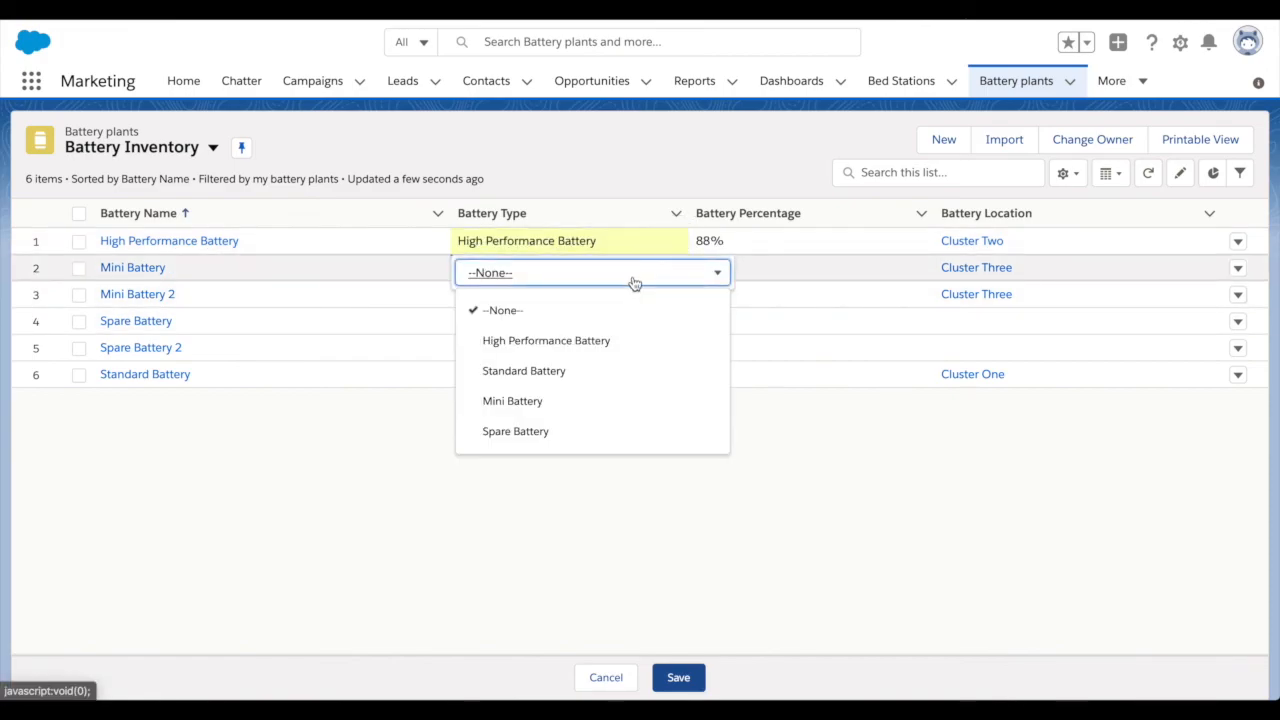
{"action": "left_click", "coordinate": [554, 400]}
{"action": "left_click", "coordinate": [671, 297]}
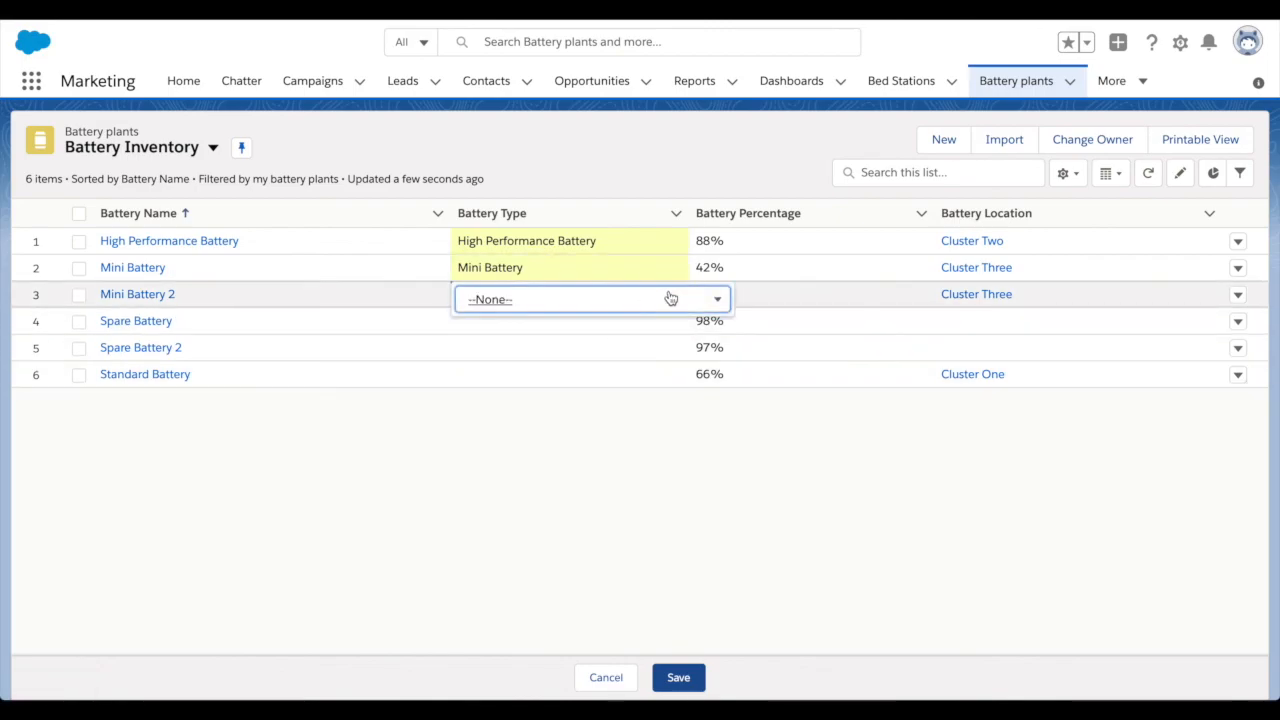
{"action": "left_click", "coordinate": [590, 305]}
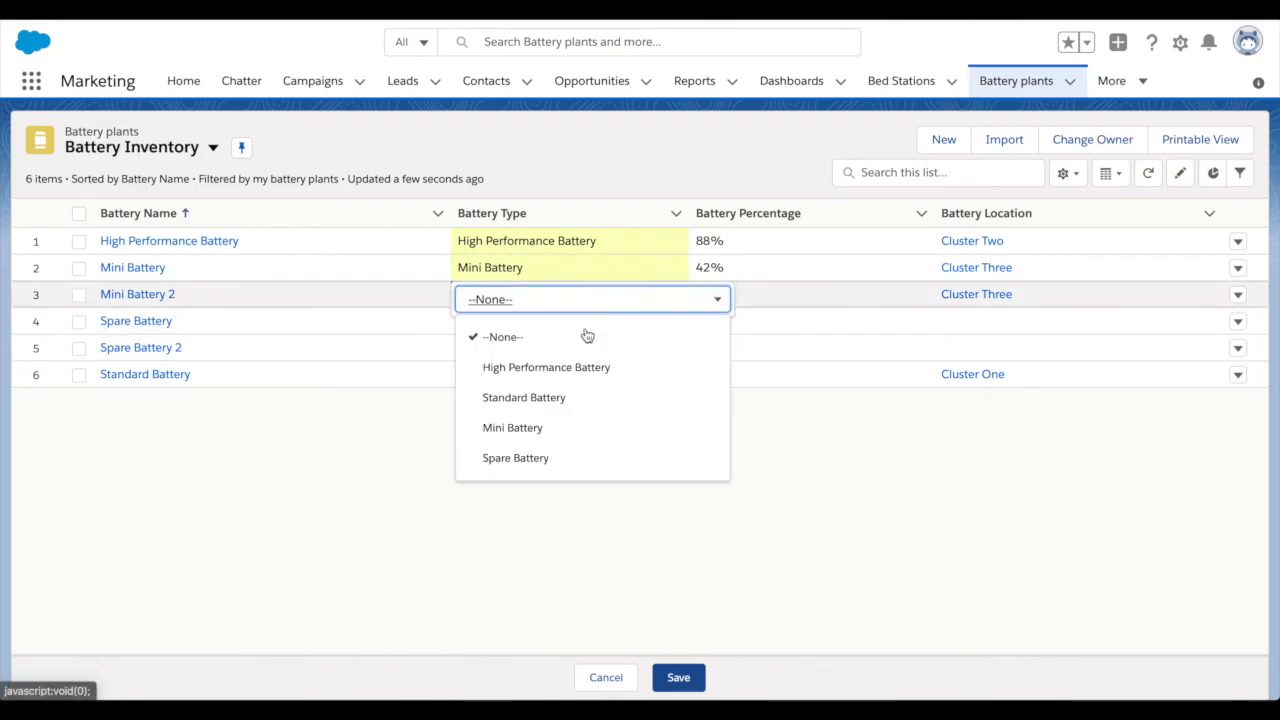
{"action": "left_click", "coordinate": [530, 427]}
Set the Battery Type of the Spare Battery and Spare Battery 2 records to Spare Battery
{"action": "left_click", "coordinate": [674, 322]}
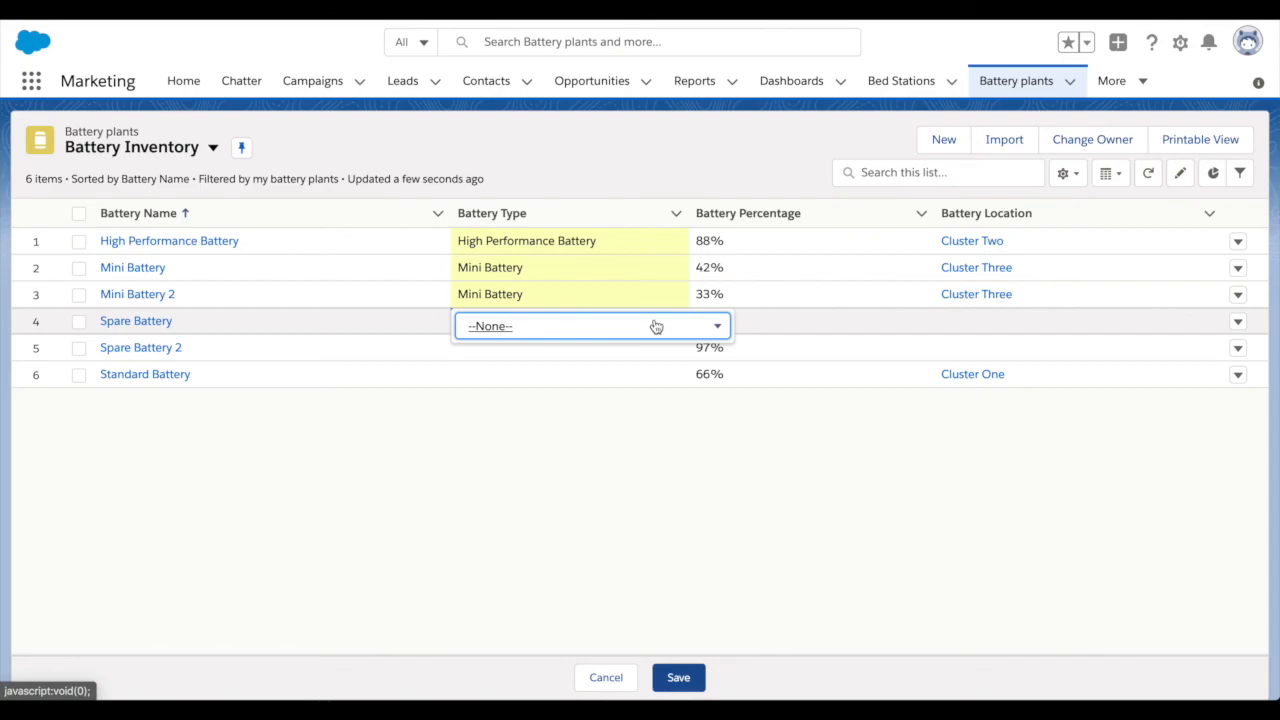
{"action": "left_click", "coordinate": [623, 330]}
{"action": "left_click", "coordinate": [538, 486]}
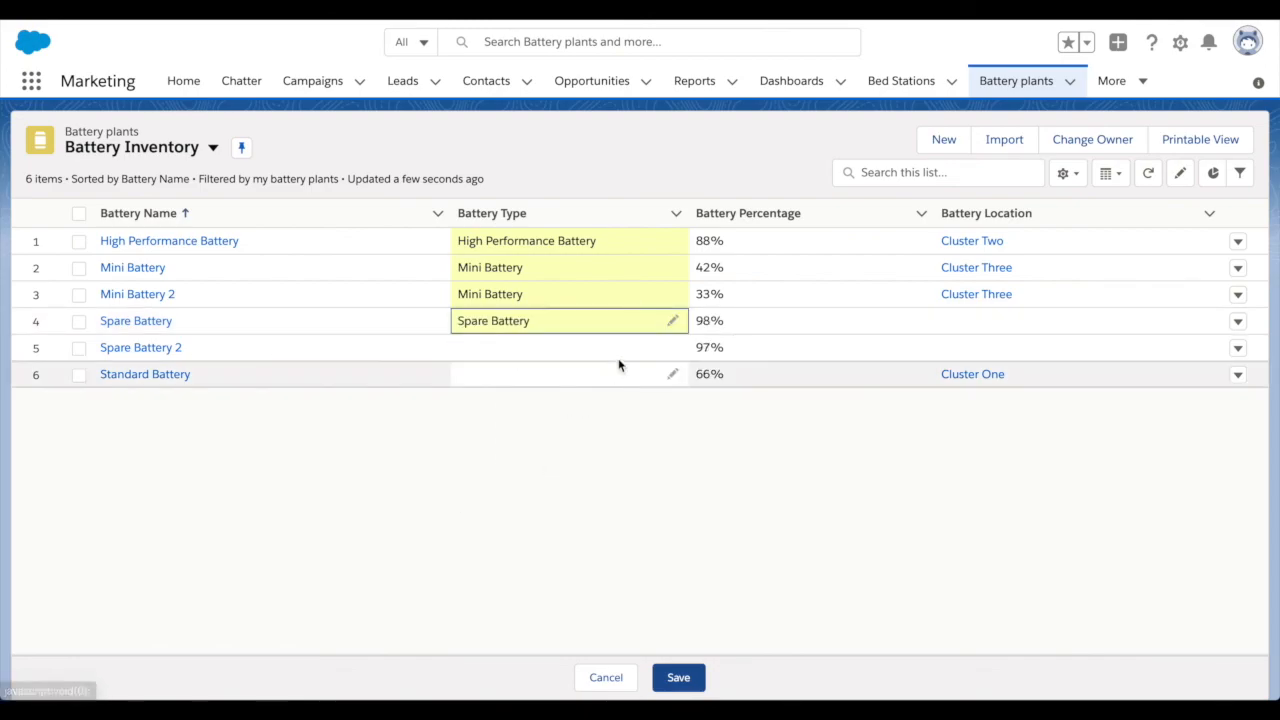
{"action": "left_click", "coordinate": [671, 348]}
{"action": "left_click", "coordinate": [639, 353]}
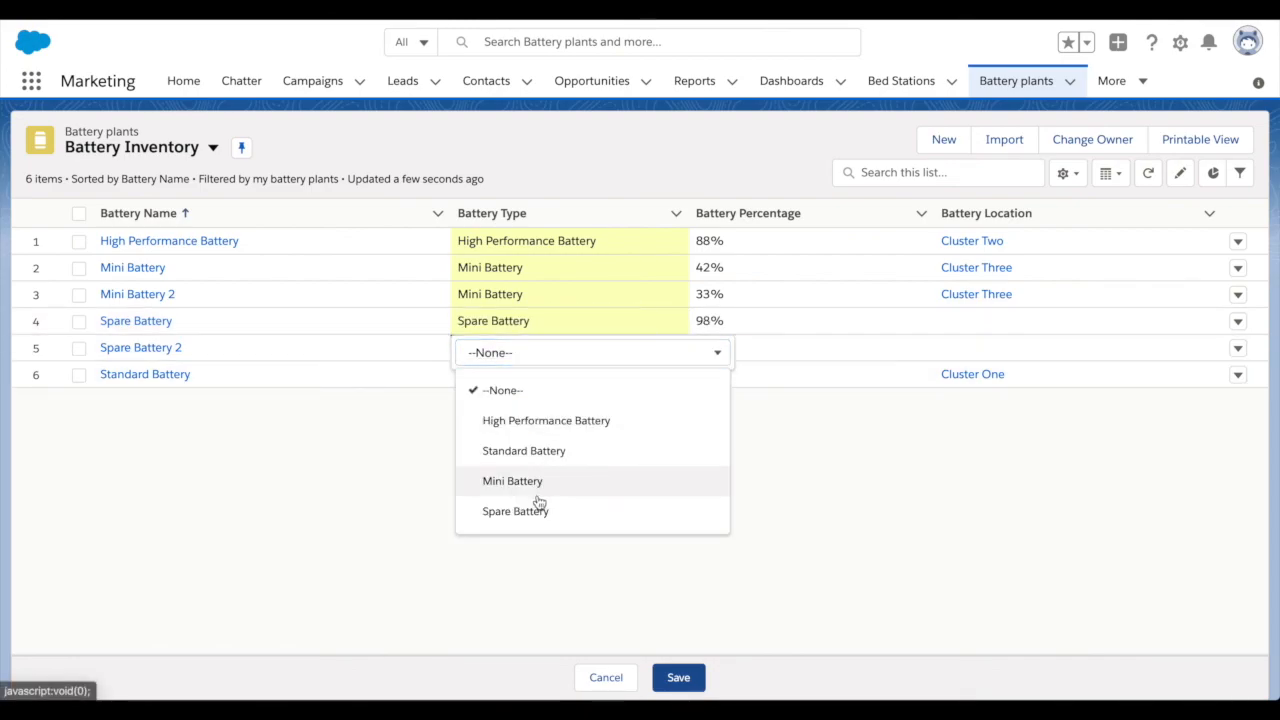
{"action": "left_click", "coordinate": [532, 510]}
Set the Battery Type of the Standard Battery record to Standard Battery
{"action": "left_click", "coordinate": [674, 376]}
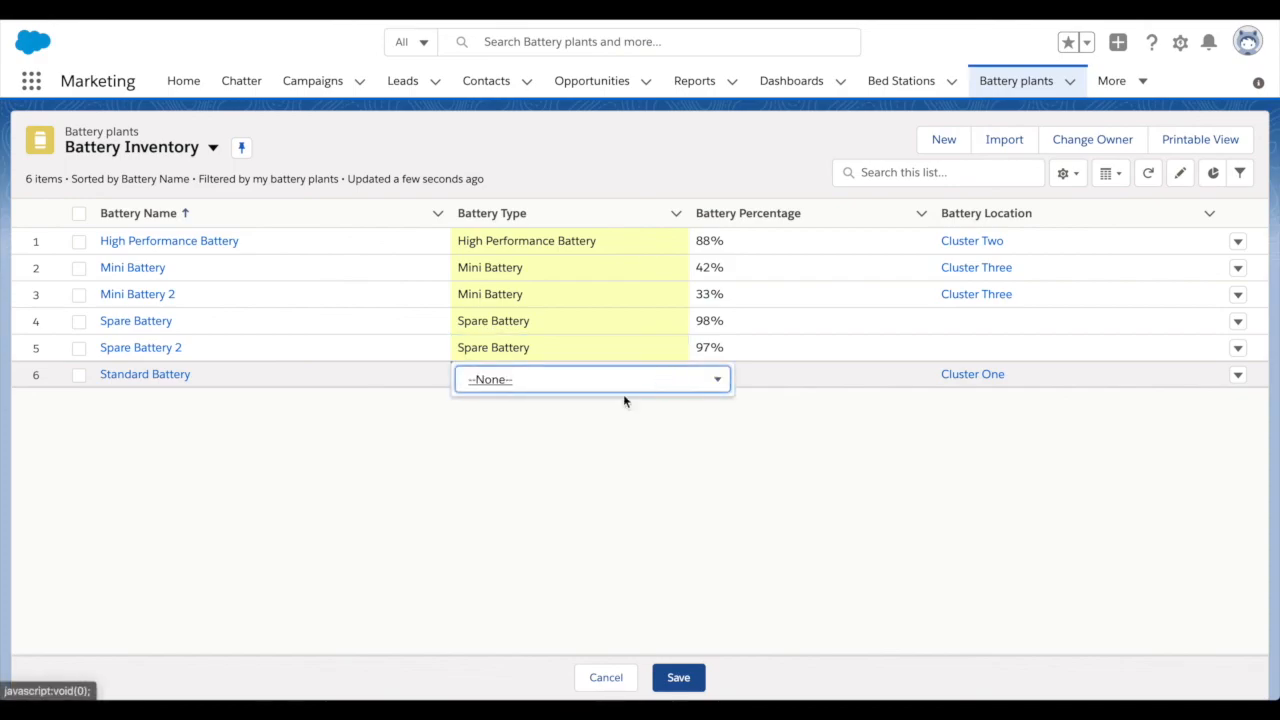
{"action": "left_click", "coordinate": [603, 391]}
{"action": "left_click", "coordinate": [540, 538]}
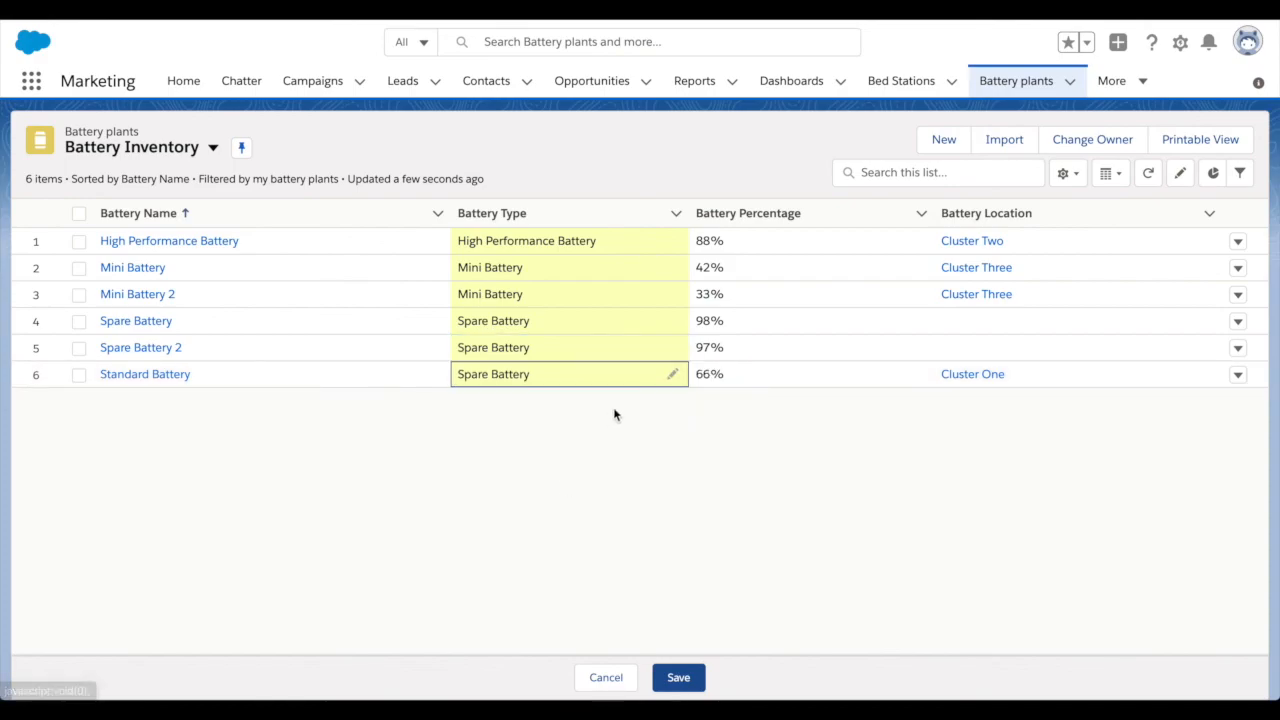
{"action": "left_click", "coordinate": [674, 375]}
{"action": "left_click", "coordinate": [609, 388]}
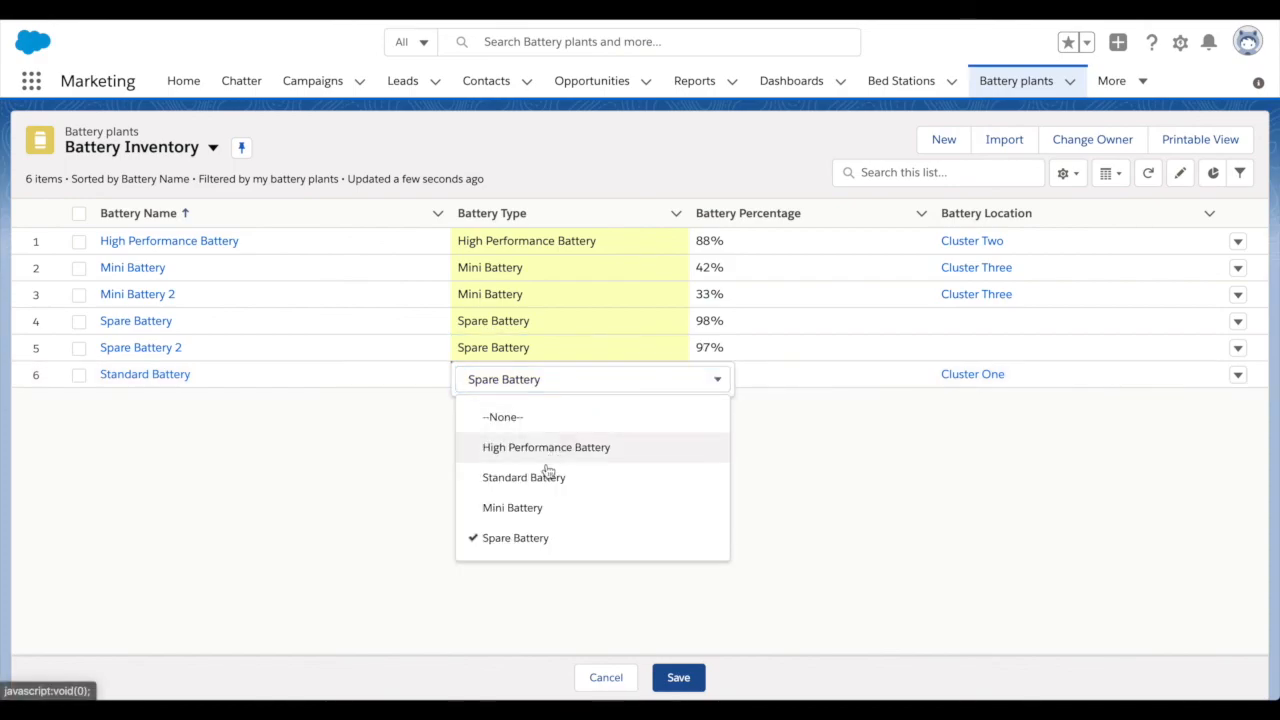
{"action": "left_click", "coordinate": [539, 484]}
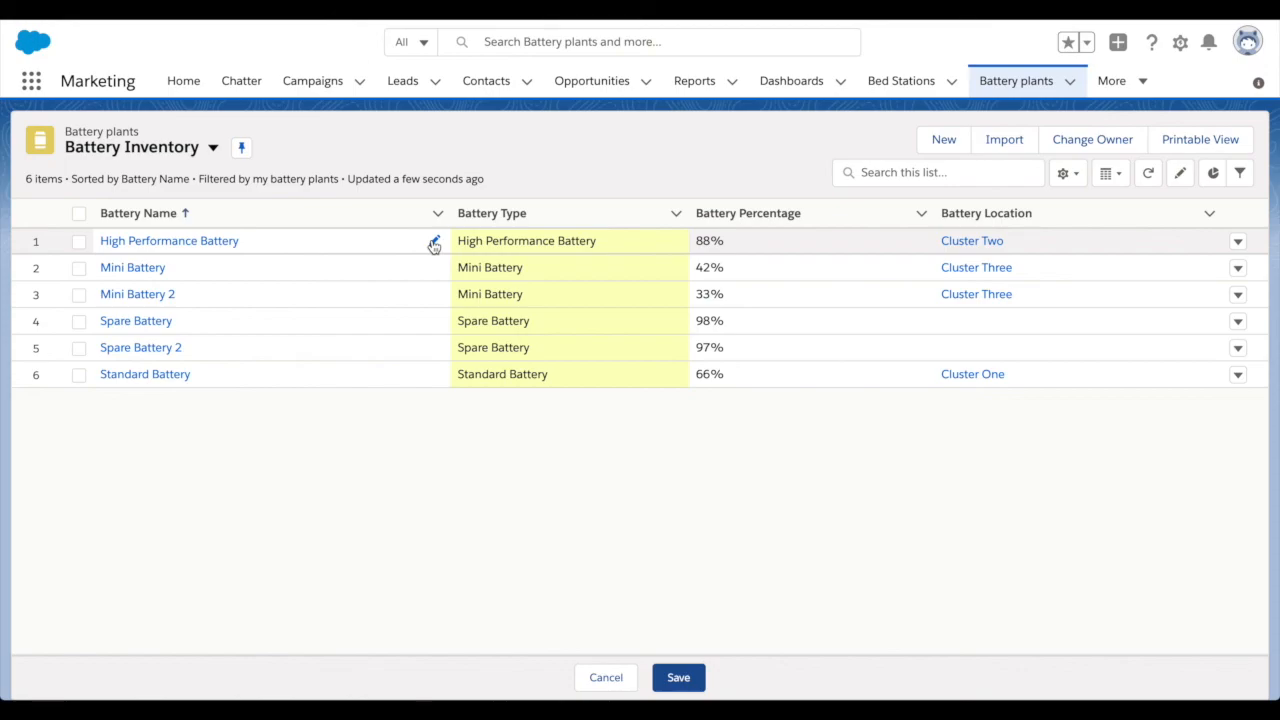
Rename the High Performance Battery record to Energizer Plus and the Mini Battery record to Amazon Basics
{"action": "left_click", "coordinate": [433, 243]}
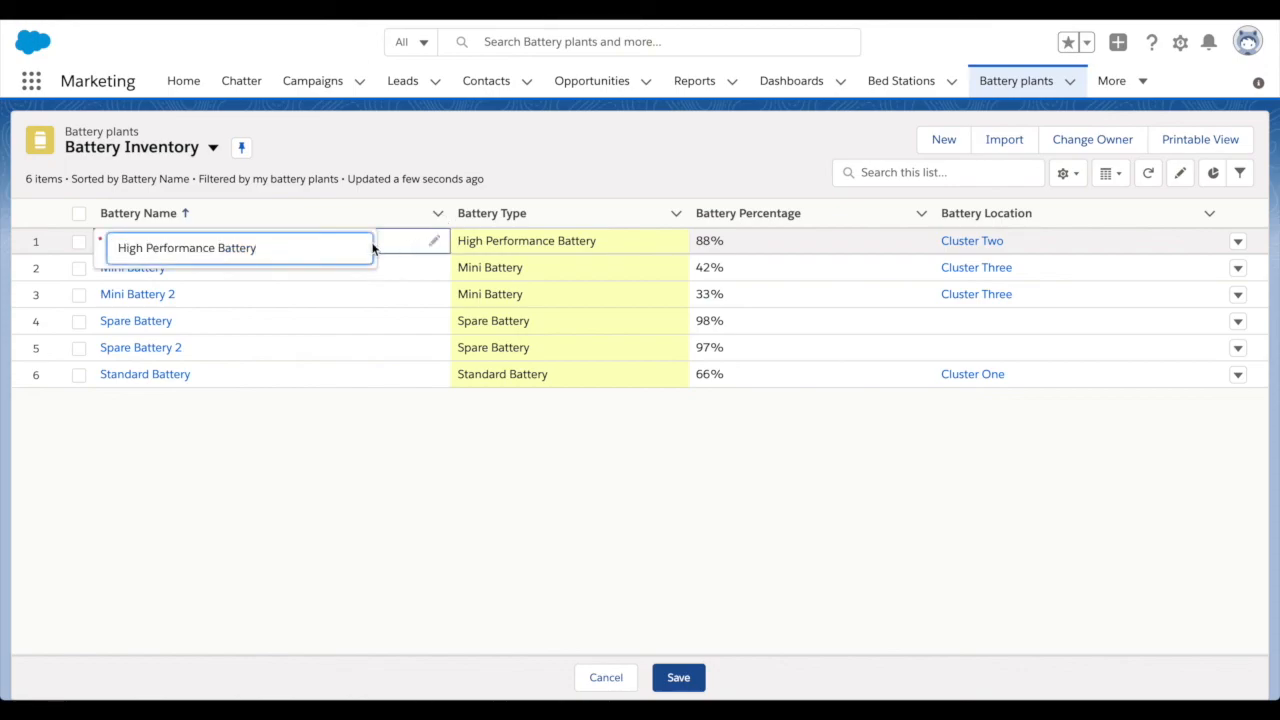
{"action": "triple_click", "coordinate": [288, 247]}
{"action": "type", "text": "En"}
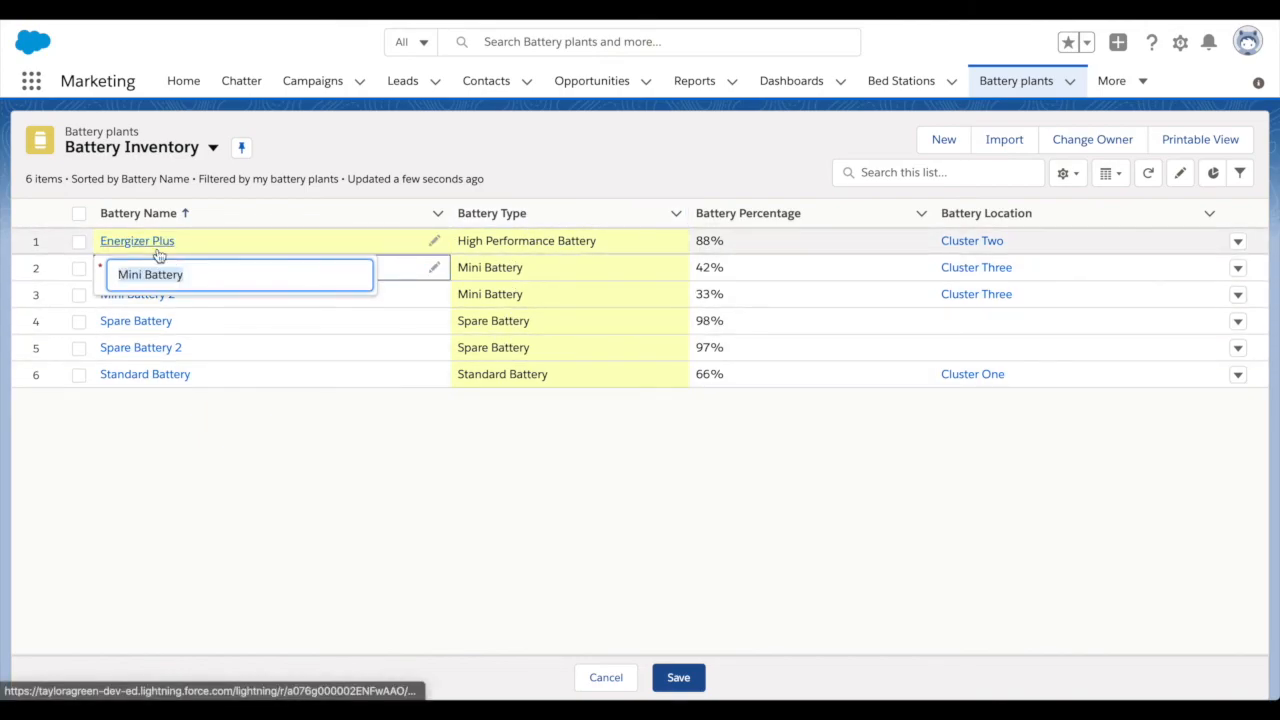
{"action": "type", "text": "Amazon Basics"}
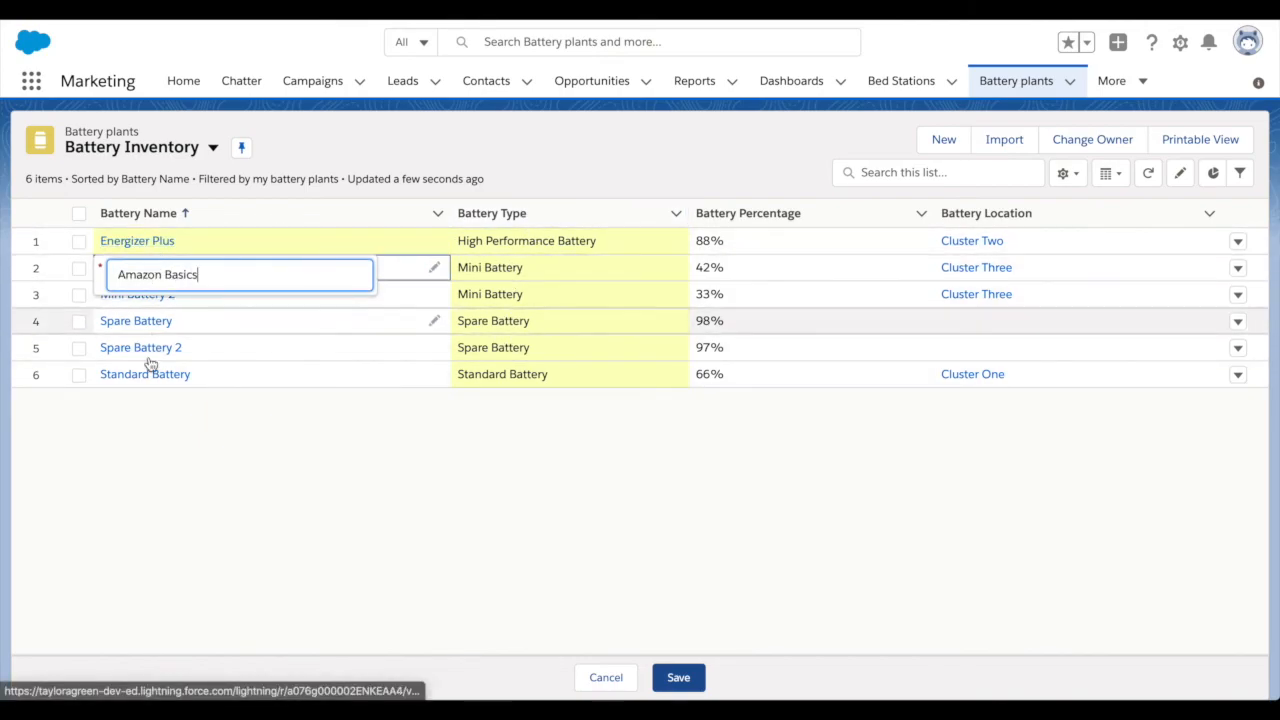
{"action": "left_click", "coordinate": [191, 429]}
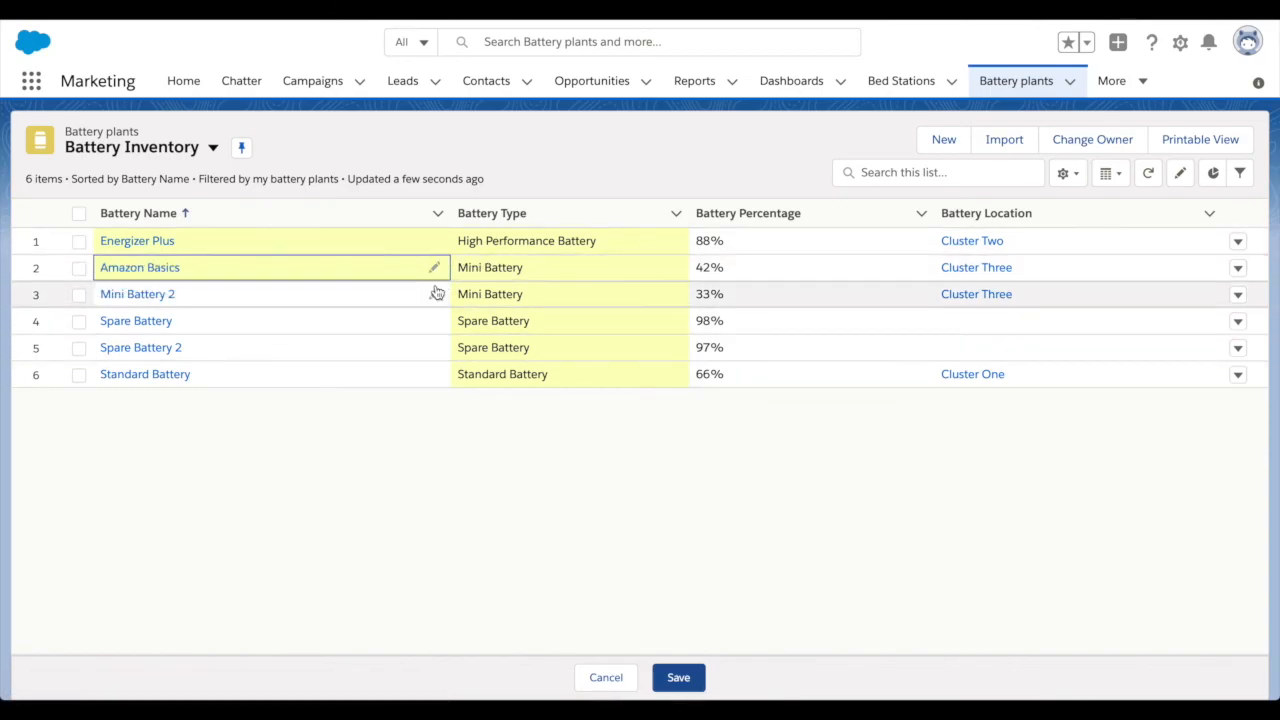
Rename the Mini Battery 2 record to Amazon Basics
{"action": "left_click", "coordinate": [434, 294]}
{"action": "left_click", "coordinate": [322, 298]}
{"action": "key", "text": "ctrl+a"}
{"action": "type", "text": "A"}
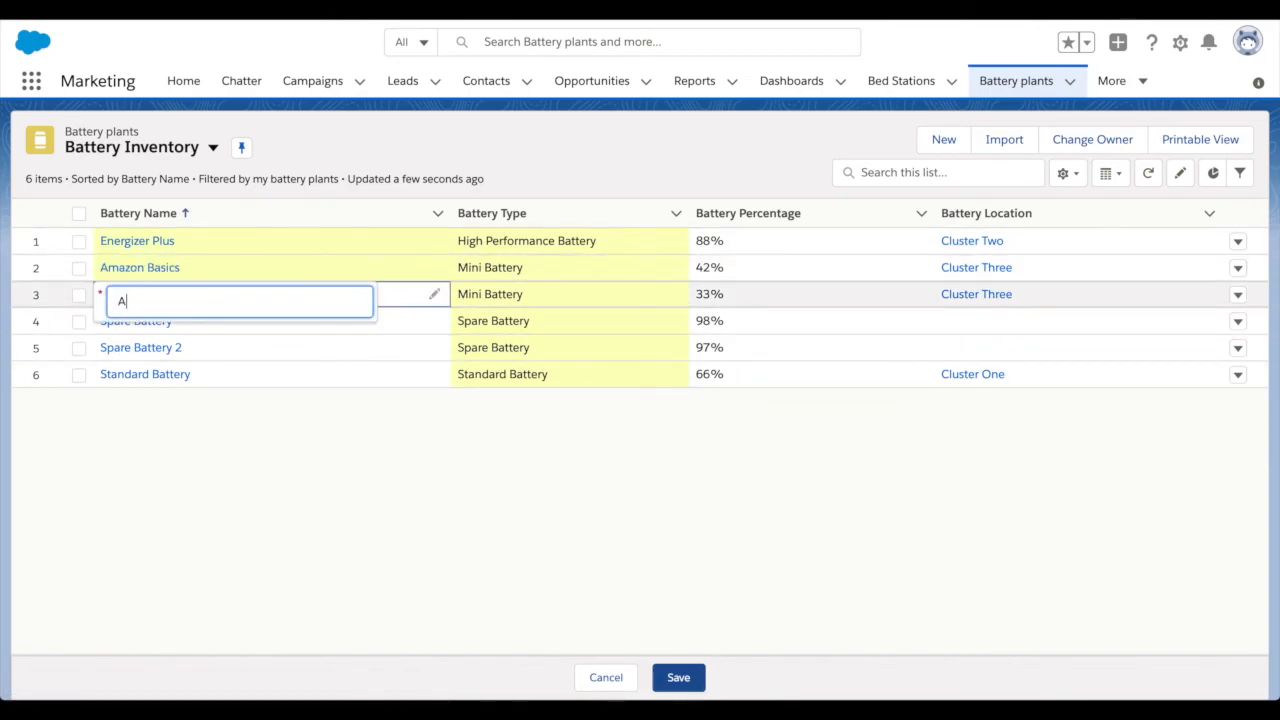
{"action": "type", "text": "mazon Basics"}
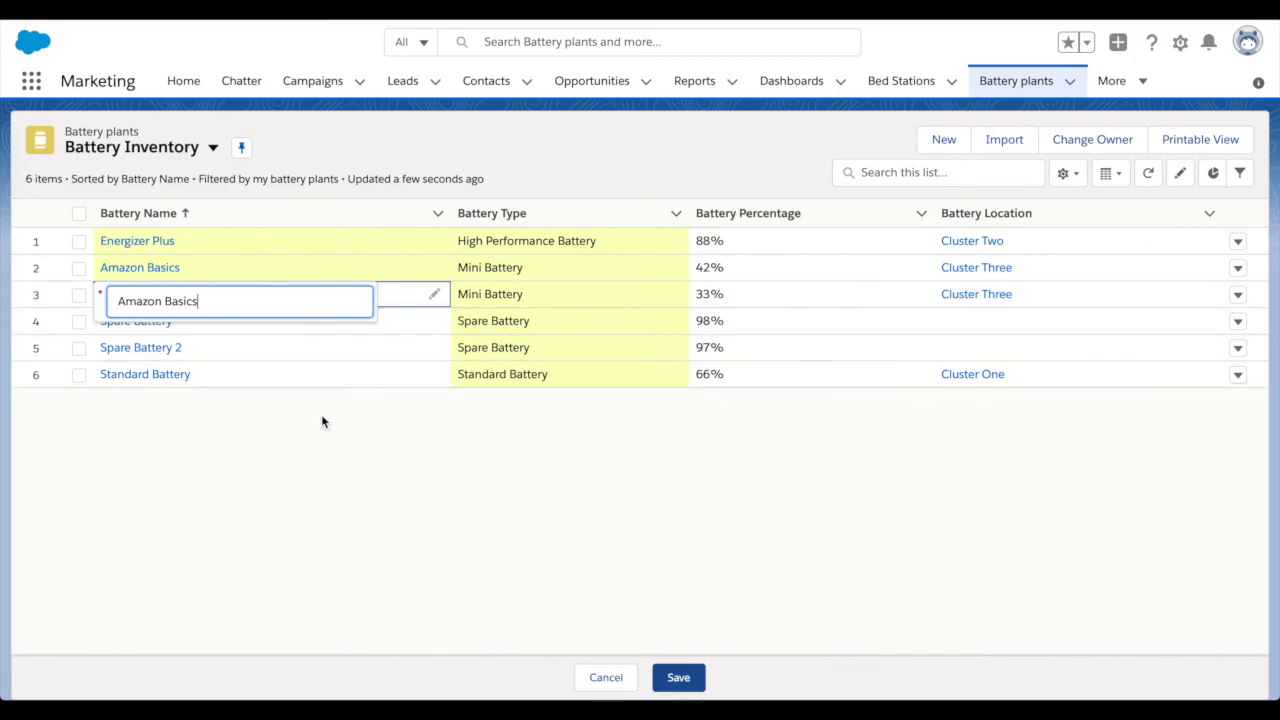
{"action": "left_click", "coordinate": [321, 413]}
Rename both the Spare Battery record and the Spare Battery 2 record to Radioshack
{"action": "left_click", "coordinate": [435, 321]}
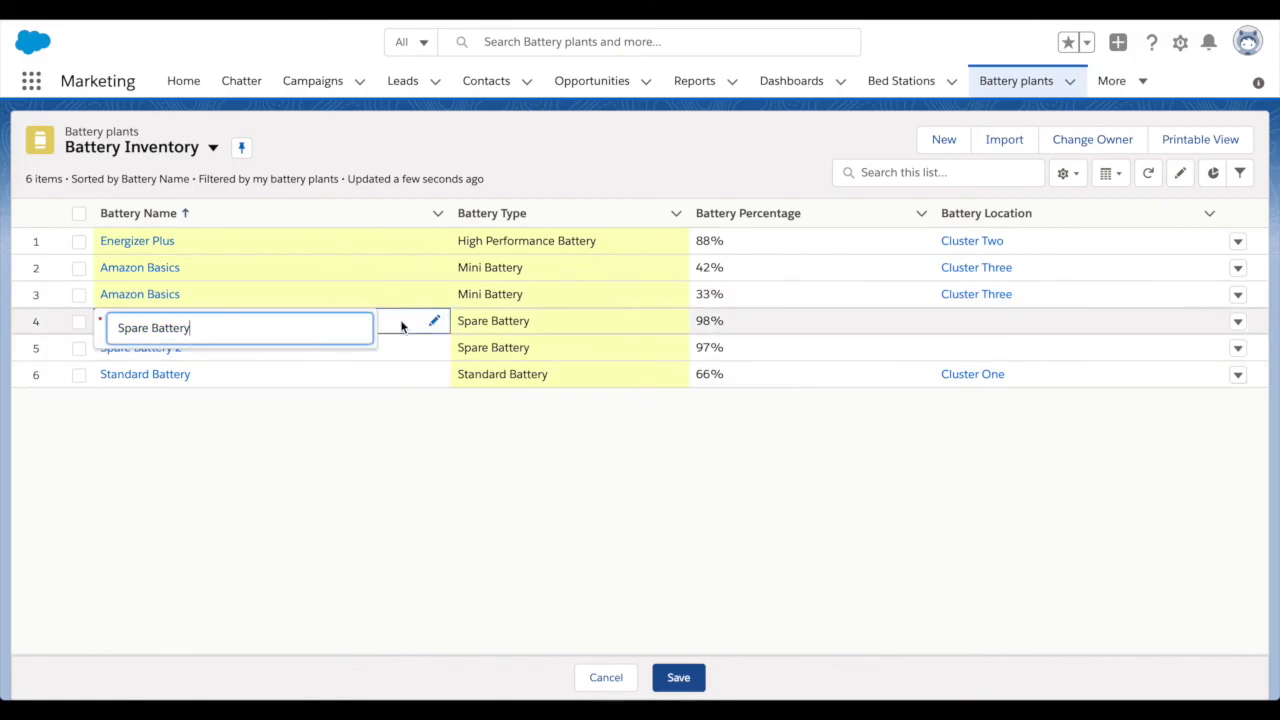
{"action": "left_click", "coordinate": [317, 321]}
{"action": "key", "text": "ctrl+a"}
{"action": "type", "text": "Radioshack"}
{"action": "left_click", "coordinate": [317, 457]}
{"action": "left_click", "coordinate": [435, 347]}
{"action": "type", "text": "Radio"}
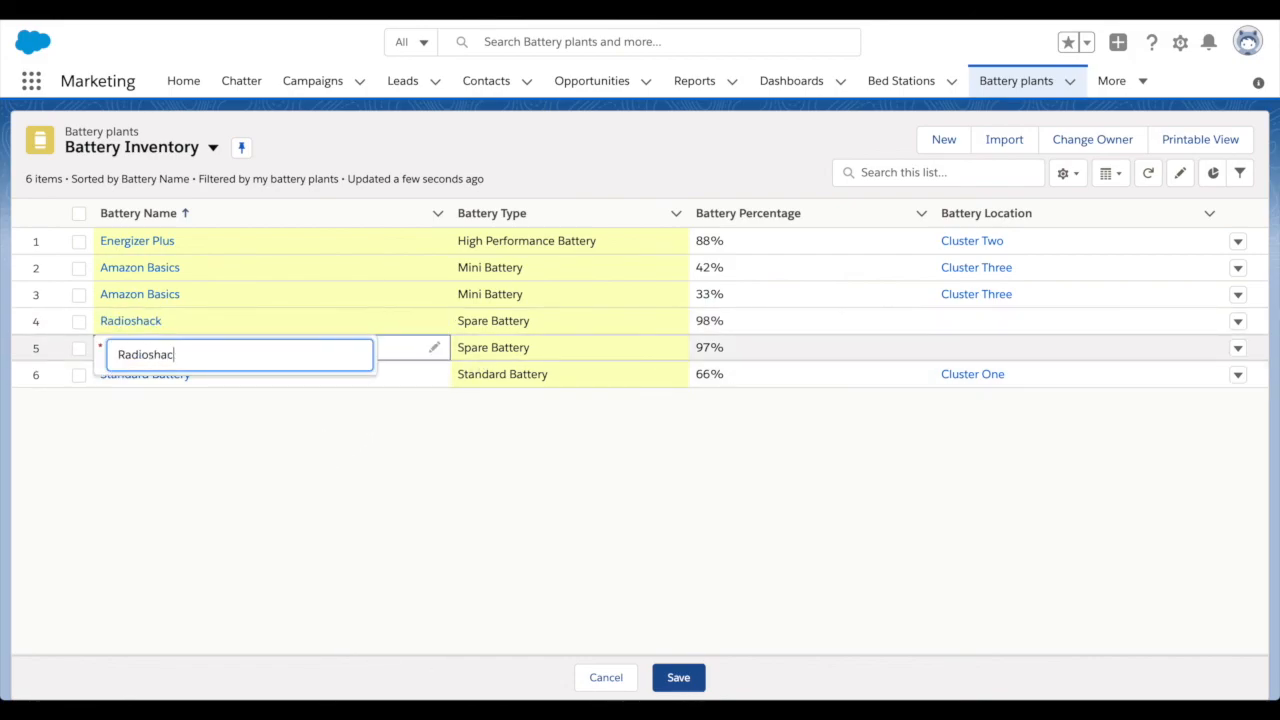
{"action": "type", "text": "shack"}
{"action": "left_click", "coordinate": [314, 443]}
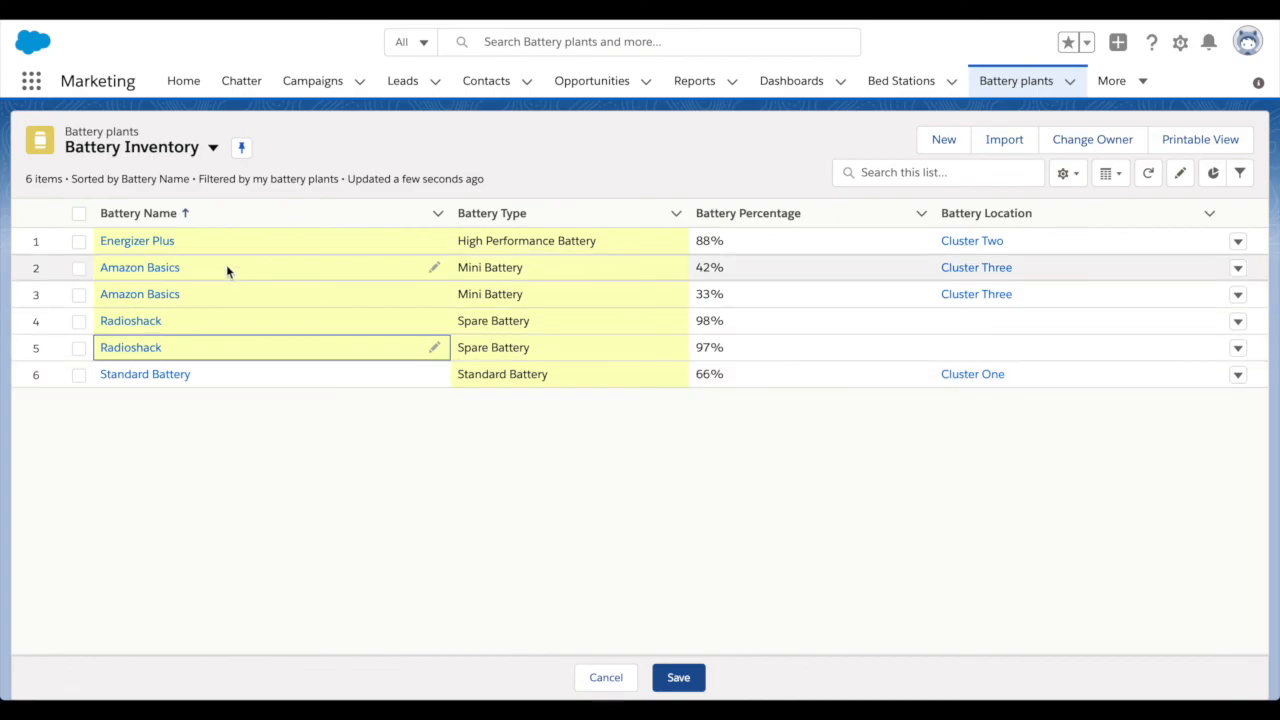
Narrow the Battery Name column, rename the Standard Battery record to Duracell, and save the list edits
{"action": "left_click_drag", "start_coordinate": [449, 214], "coordinate": [211, 212]}
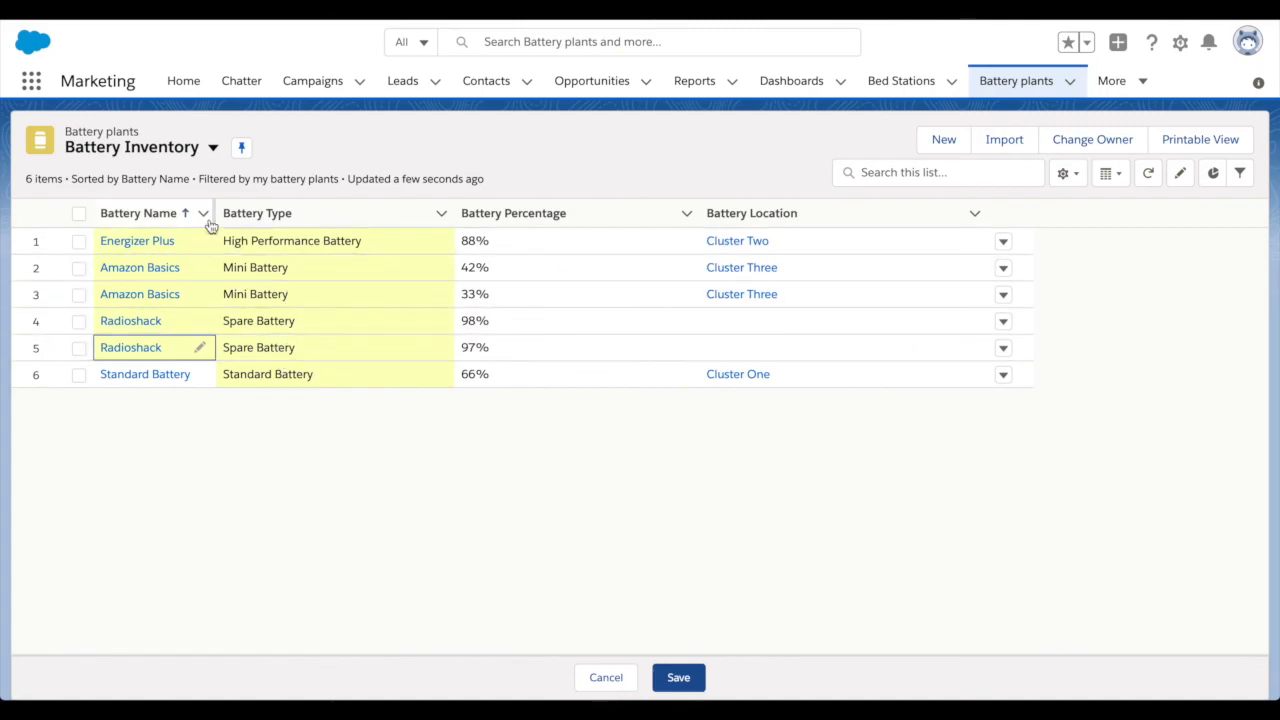
{"action": "left_click_drag", "start_coordinate": [214, 214], "coordinate": [288, 214]}
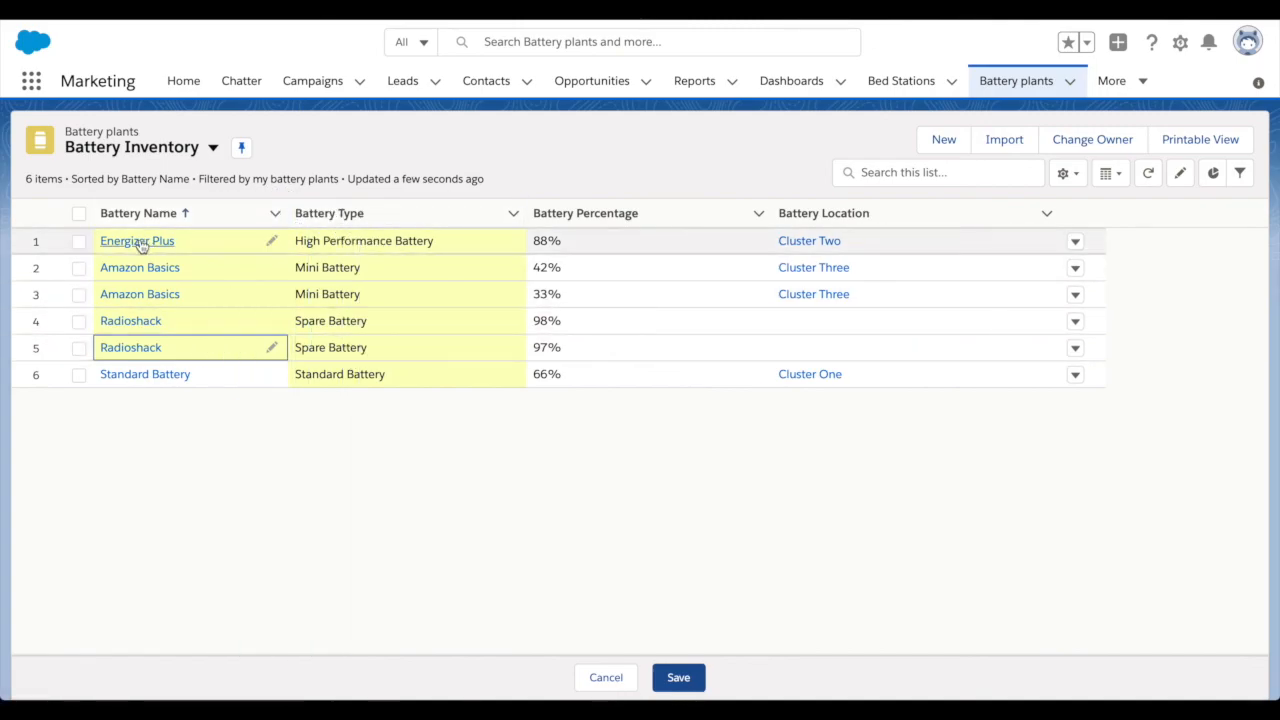
{"action": "left_click", "coordinate": [271, 374]}
{"action": "triple_click", "coordinate": [238, 380]}
{"action": "type", "text": "D"}
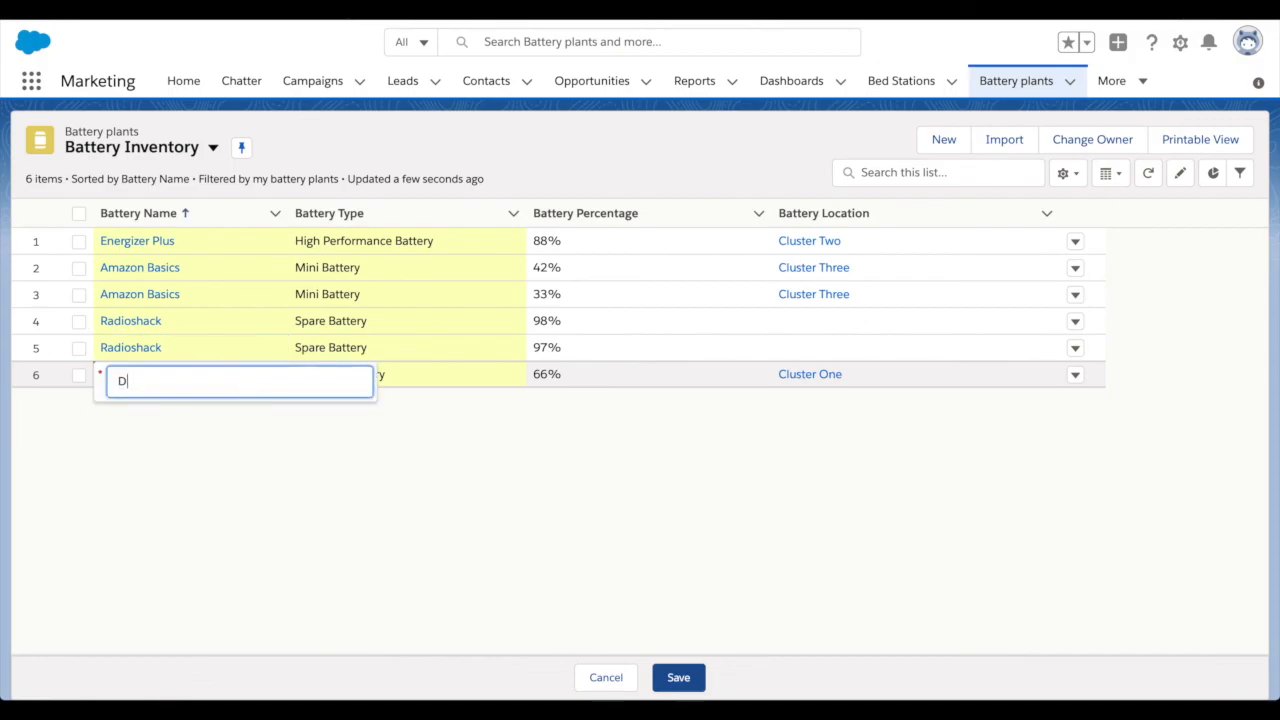
{"action": "type", "text": "uracell"}
{"action": "left_click", "coordinate": [683, 676]}
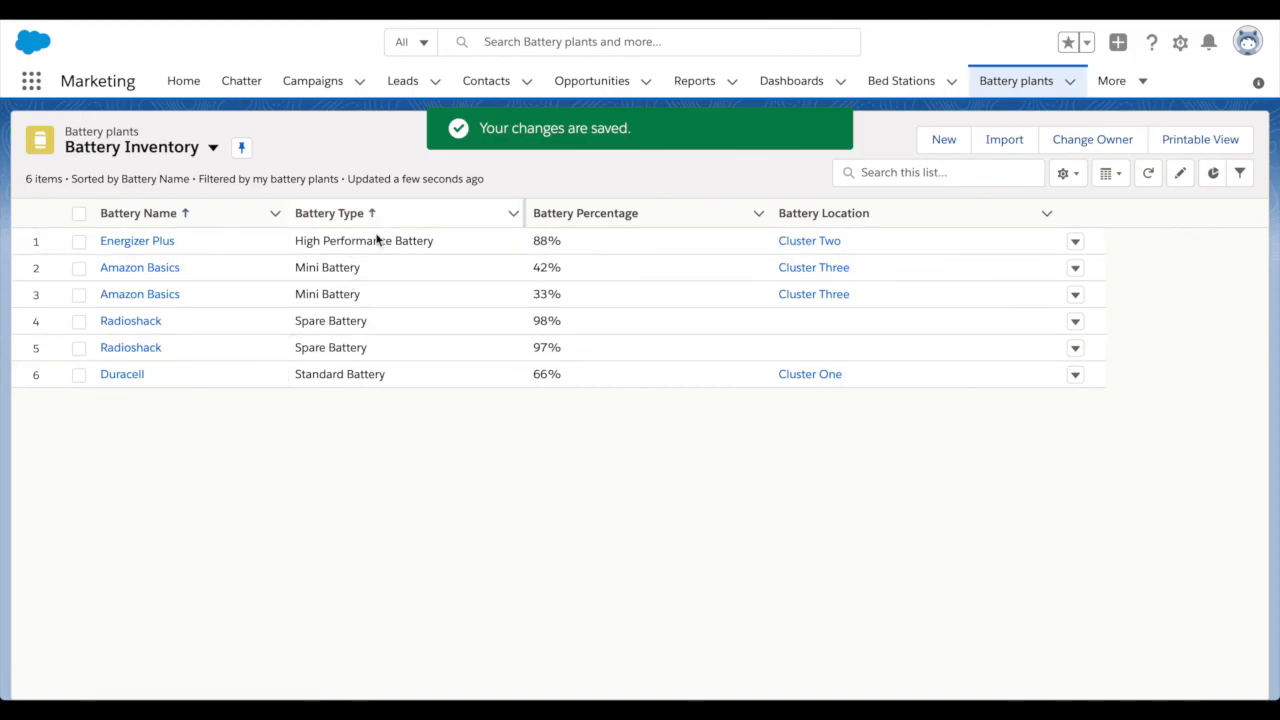
Start a new battery plant record named Radioshack with Battery Type Spare Battery and Battery Percentage 88%
{"action": "left_click", "coordinate": [944, 142]}
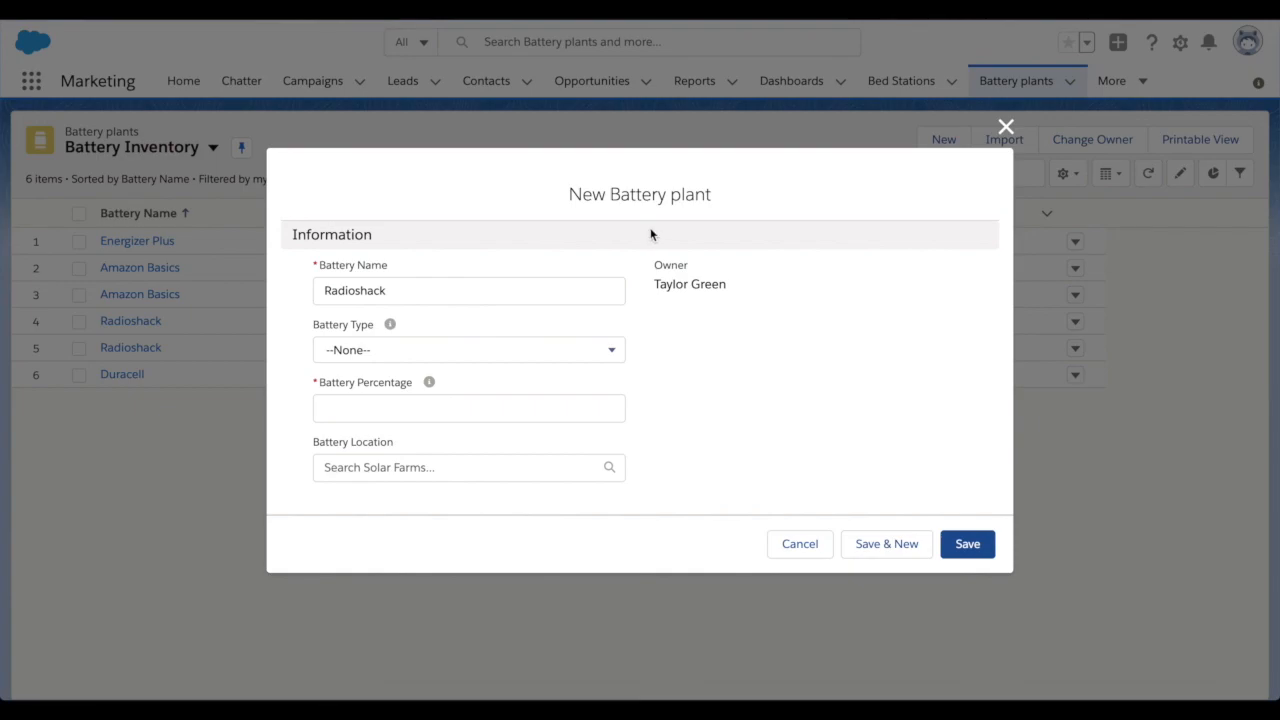
{"action": "left_click_drag", "start_coordinate": [714, 194], "coordinate": [600, 194]}
{"action": "left_click", "coordinate": [610, 195]}
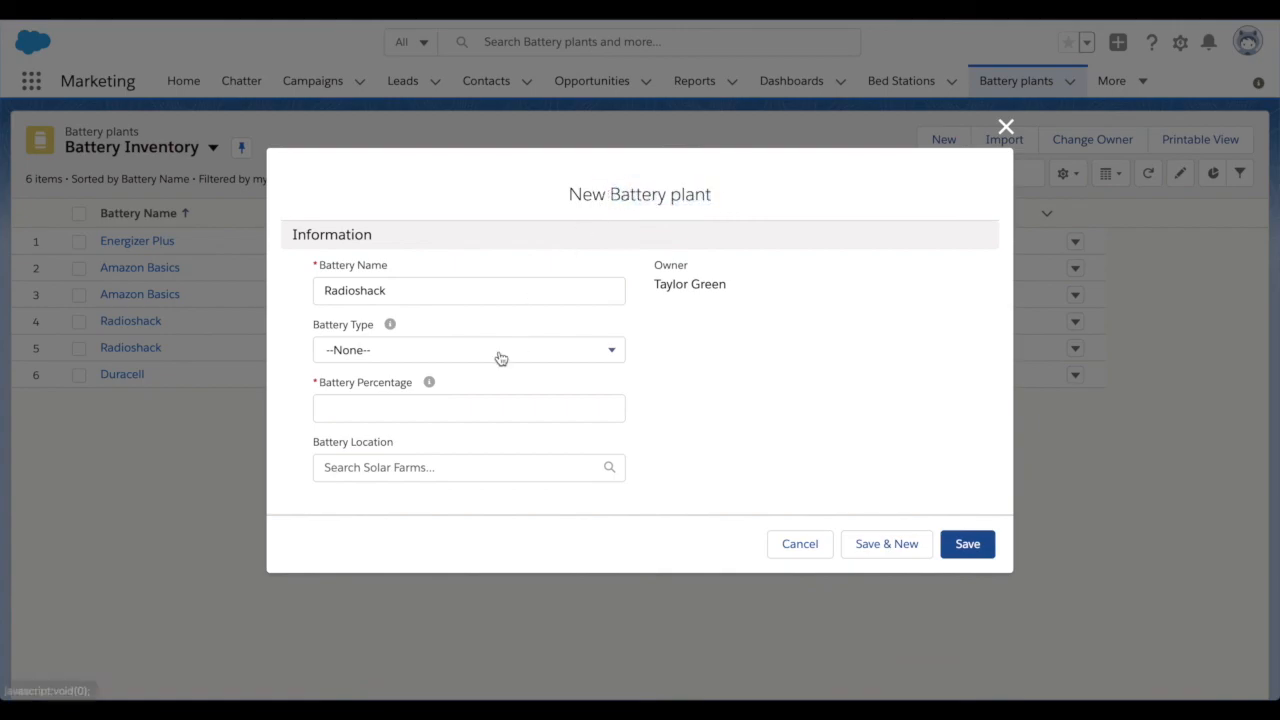
{"action": "left_click", "coordinate": [413, 409]}
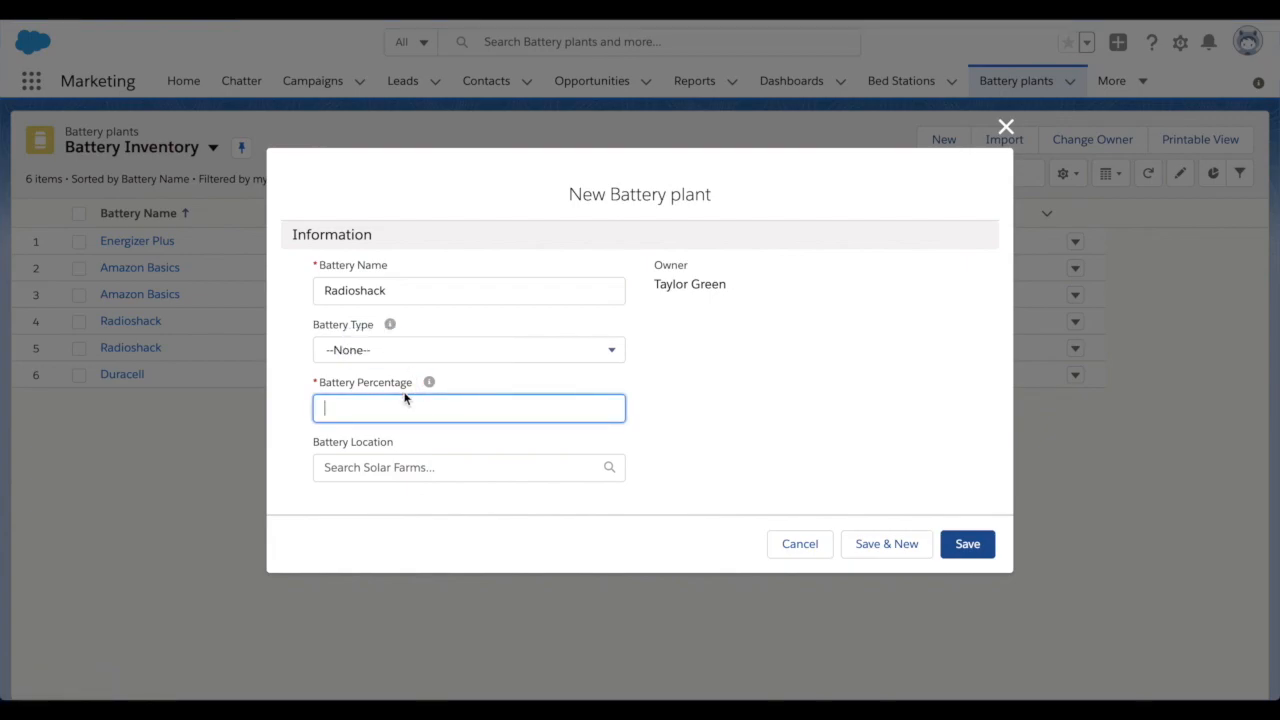
{"action": "left_click", "coordinate": [373, 360]}
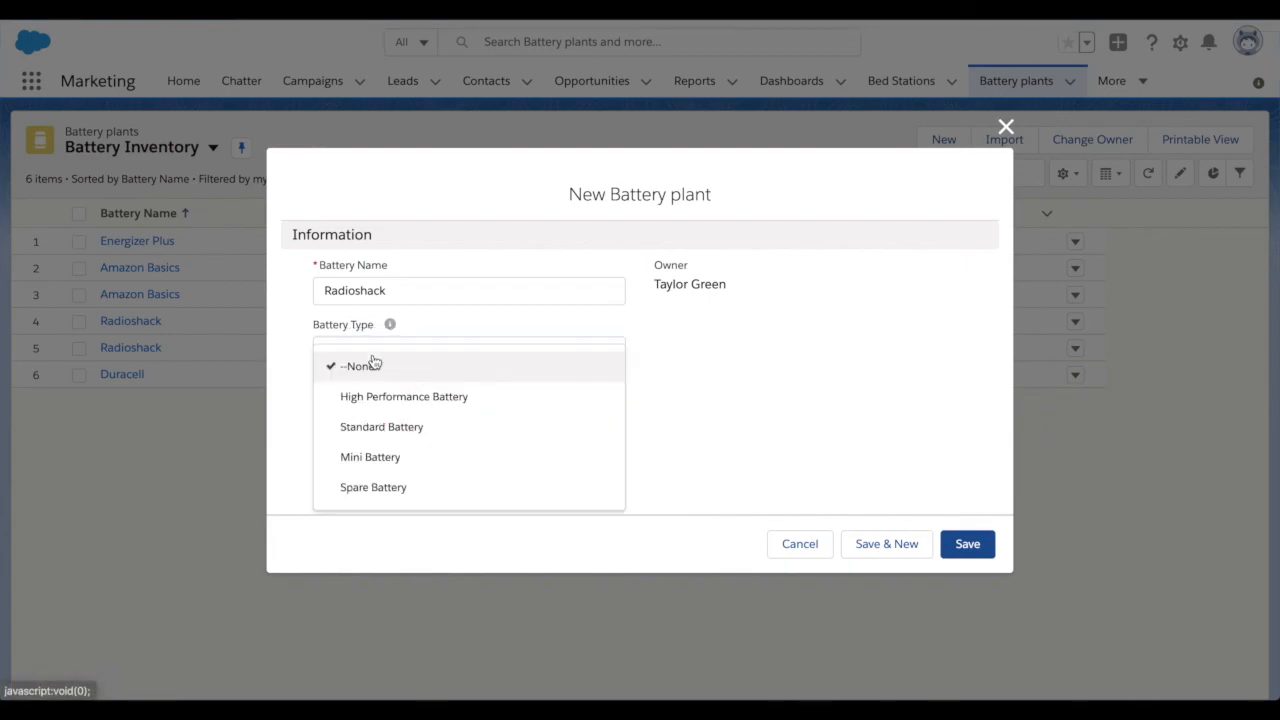
{"action": "left_click", "coordinate": [381, 486]}
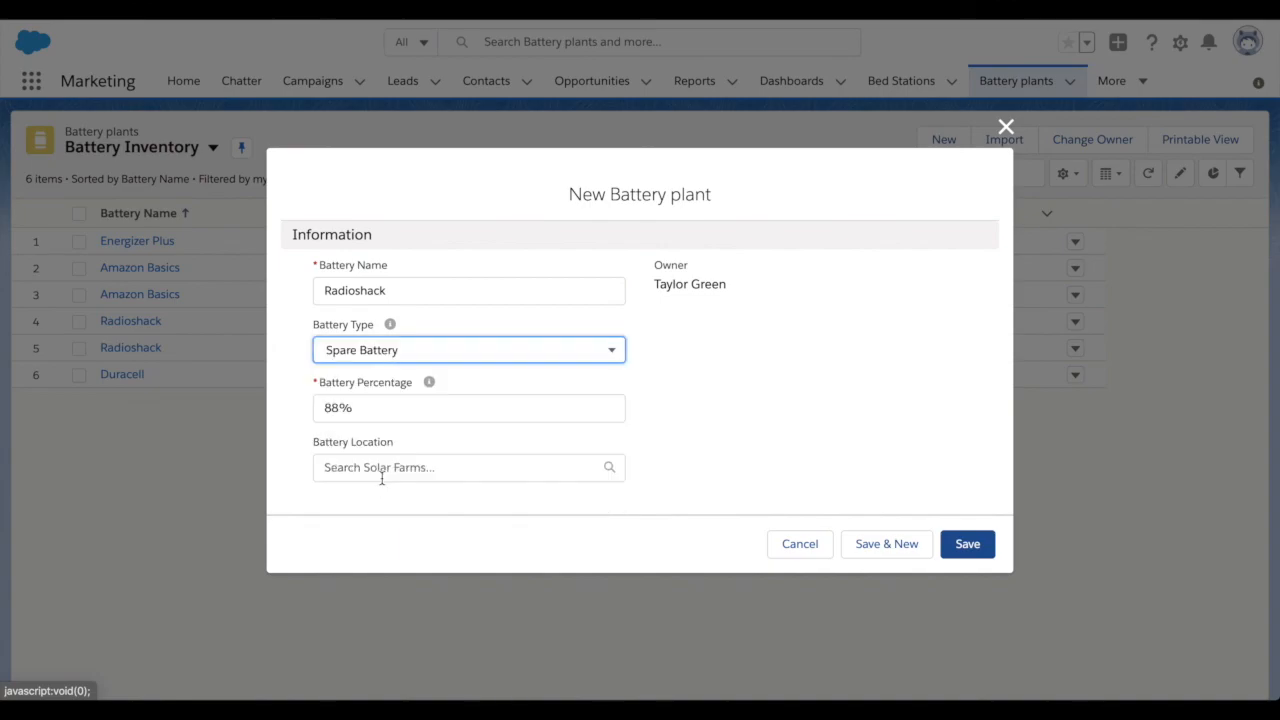
Check the solar farms offered for Battery Location, leave the location blank, and save the new battery record
{"action": "left_click", "coordinate": [423, 468]}
{"action": "left_click", "coordinate": [710, 413]}
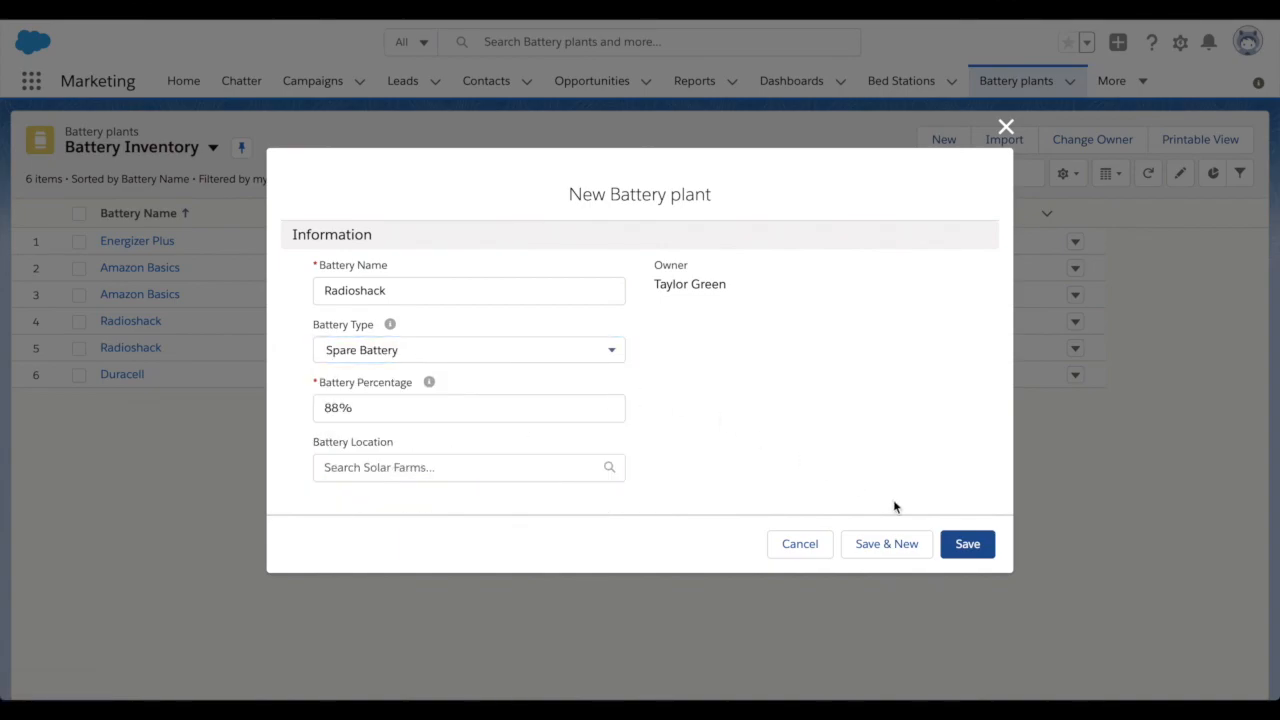
{"action": "left_click", "coordinate": [523, 455]}
{"action": "scroll", "coordinate": [523, 453], "scroll_direction": "down", "scroll_amount": 2}
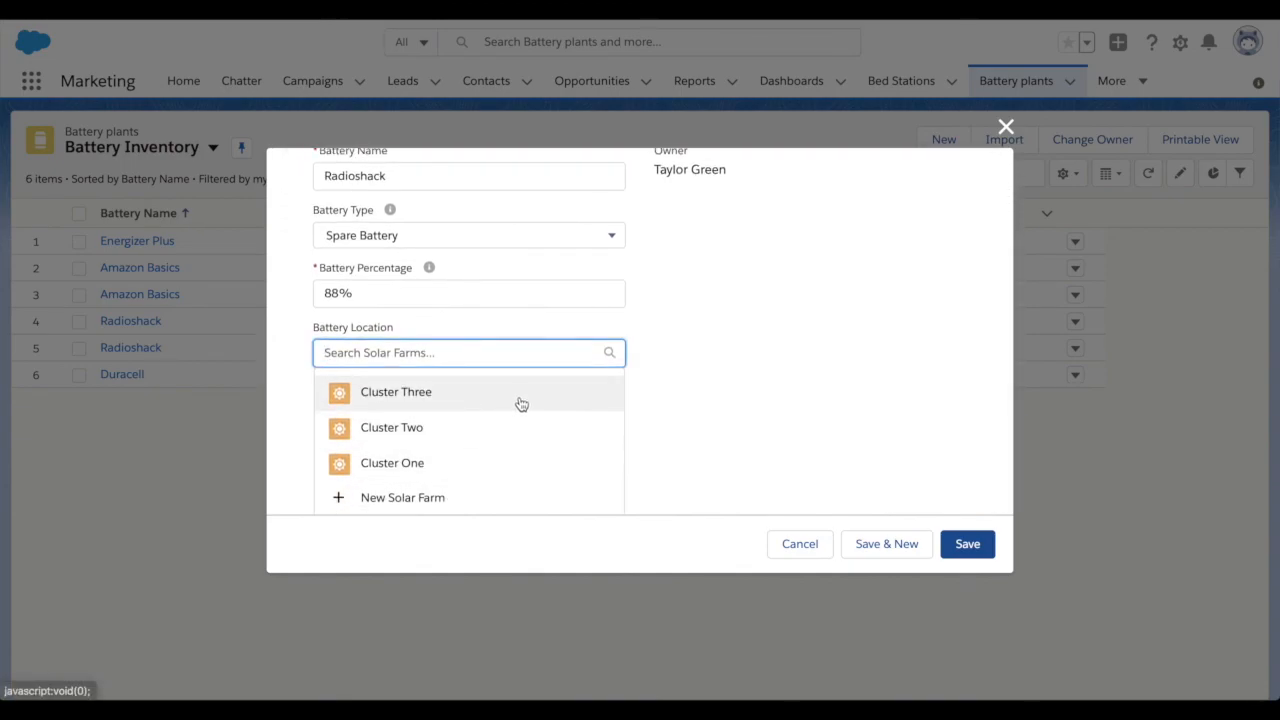
{"action": "left_click", "coordinate": [830, 362]}
{"action": "left_click", "coordinate": [966, 543]}
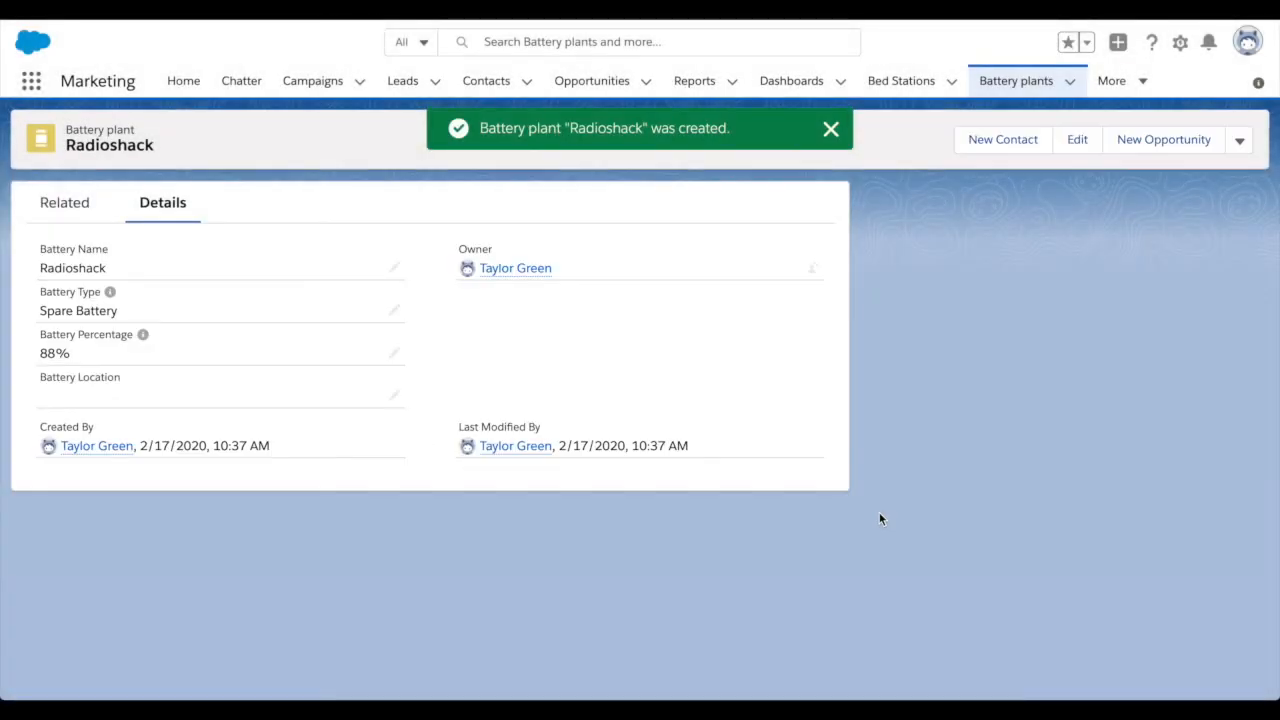
Open the Cluster Three solar farm record and view its related battery plants
{"action": "left_click", "coordinate": [1121, 87]}
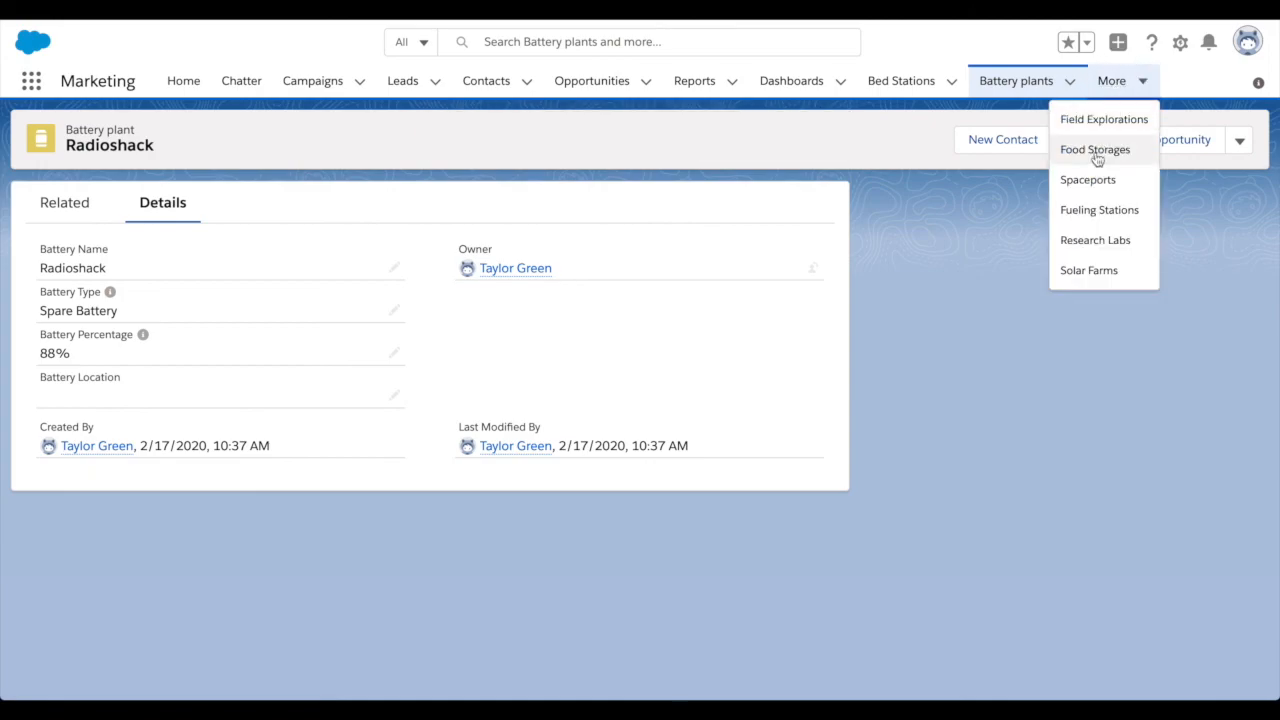
{"action": "left_click", "coordinate": [1080, 268]}
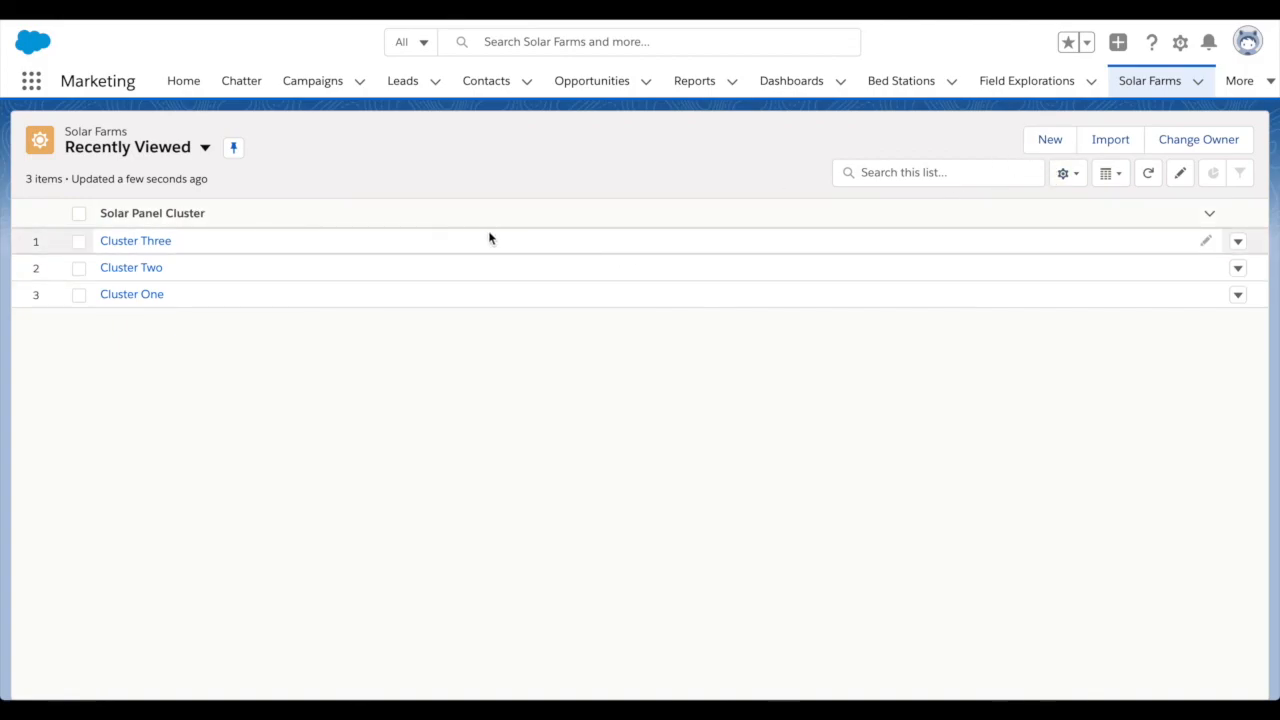
{"action": "left_click", "coordinate": [121, 250]}
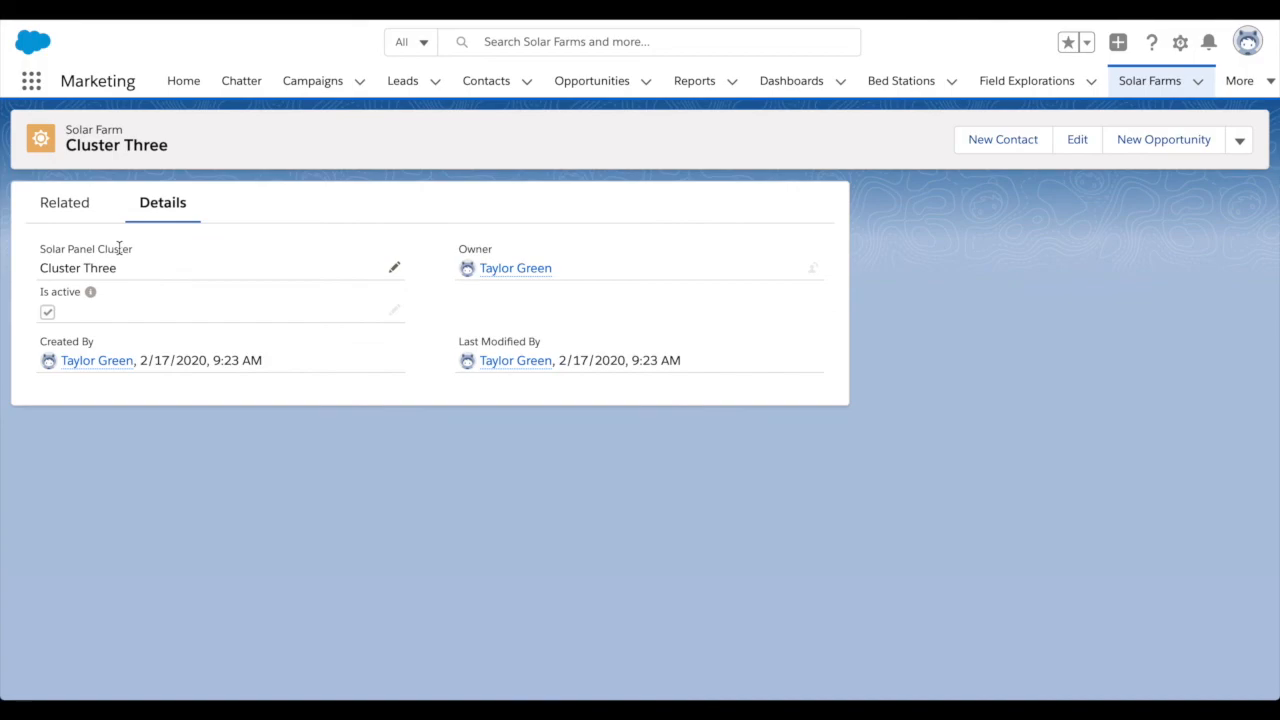
{"action": "left_click", "coordinate": [71, 212]}
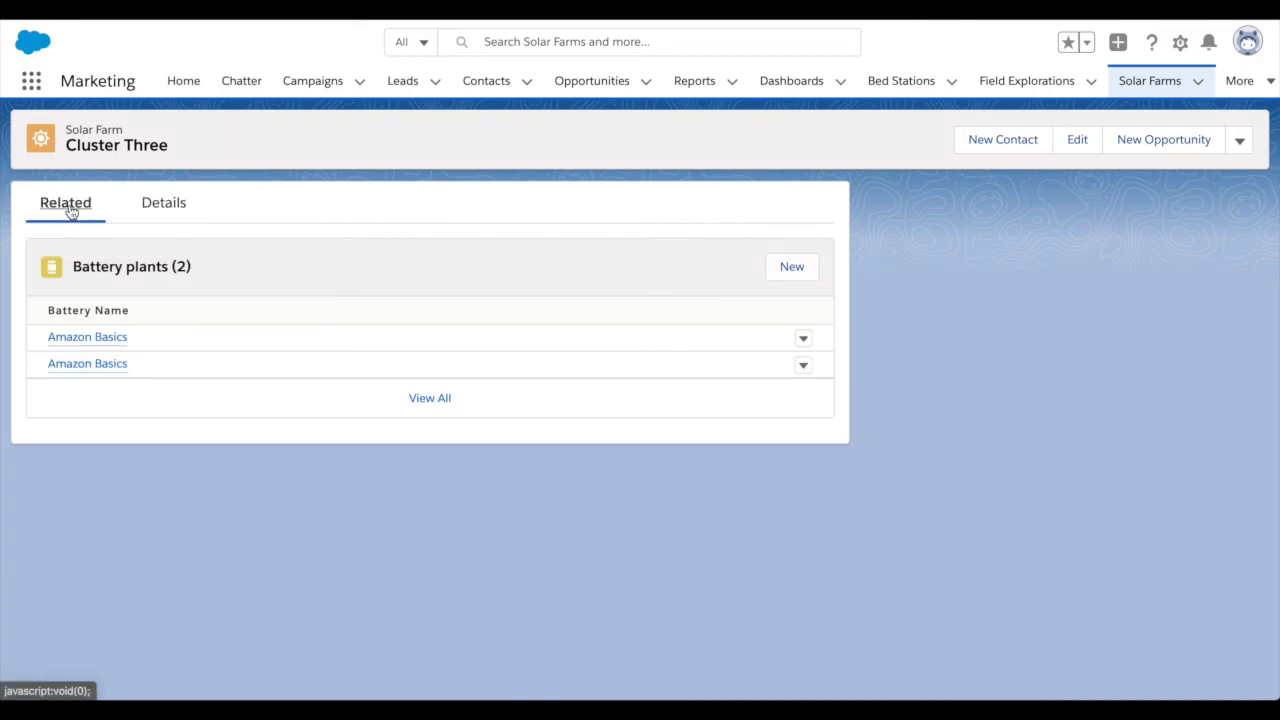
Inspect the first related Amazon Basics battery and its link back to Cluster Three, and return to the Solar Farms list
{"action": "mouse_move", "coordinate": [110, 340]}
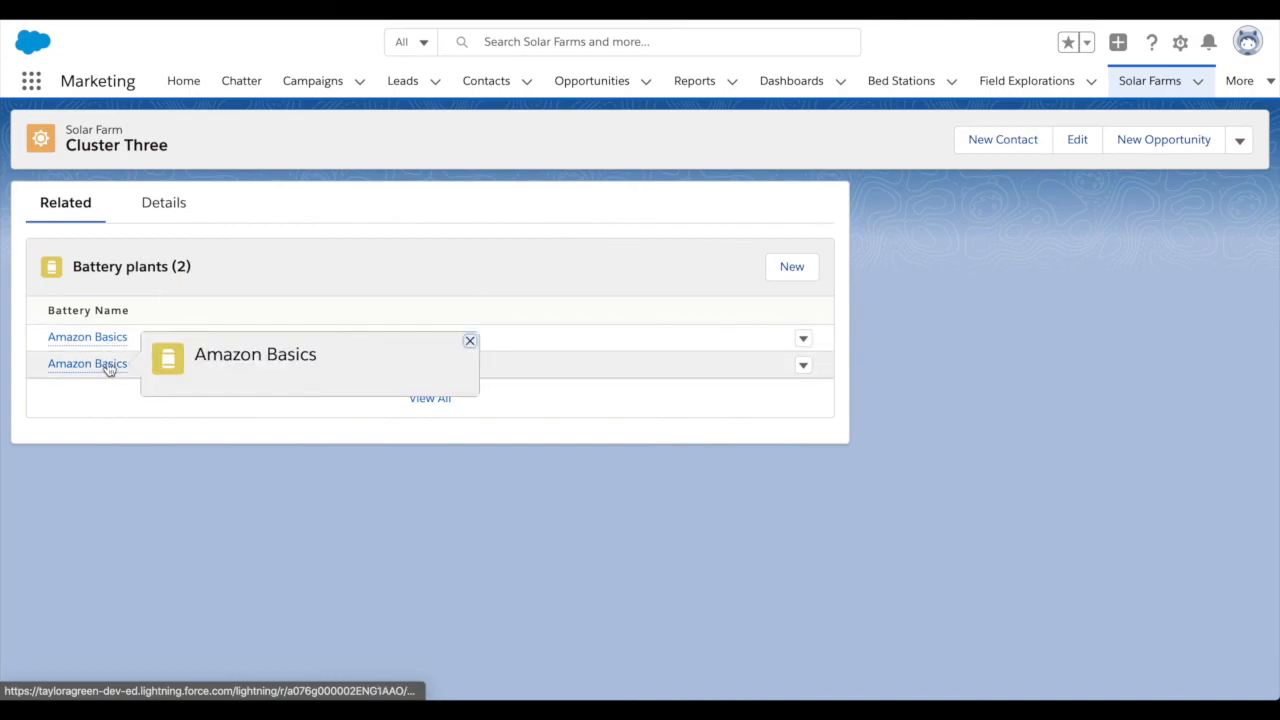
{"action": "left_click", "coordinate": [803, 339]}
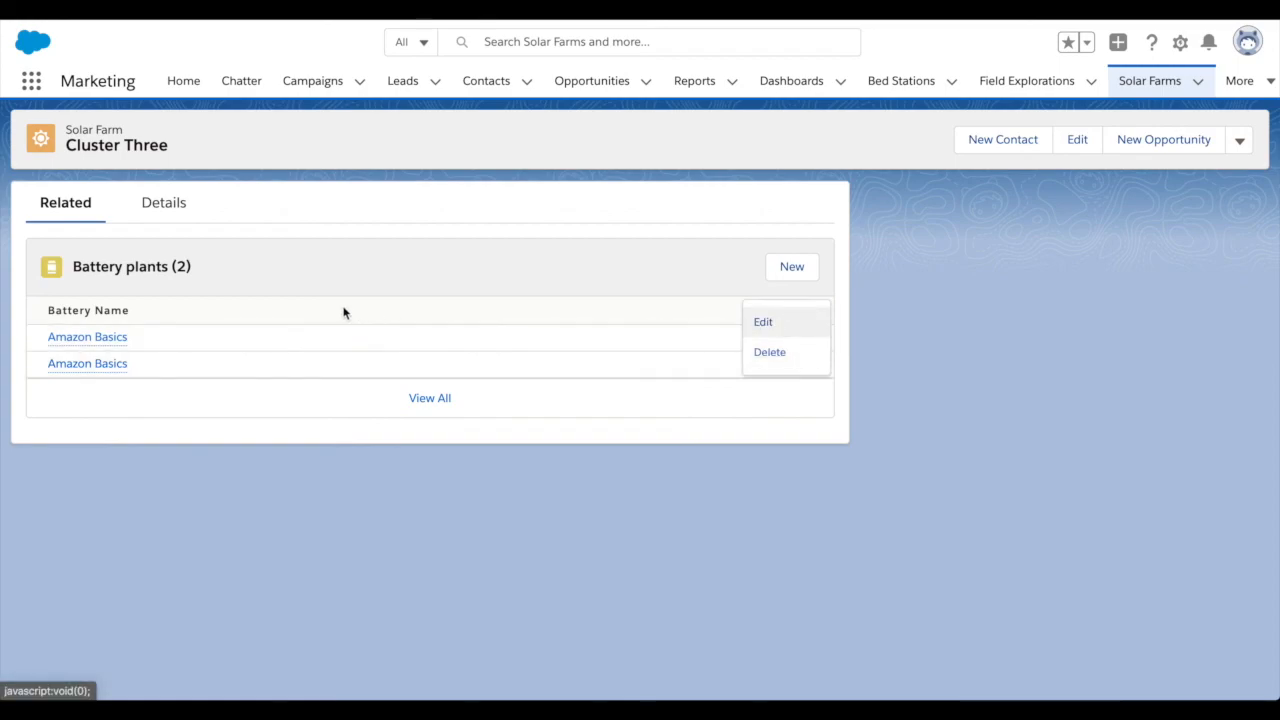
{"action": "left_click", "coordinate": [89, 337]}
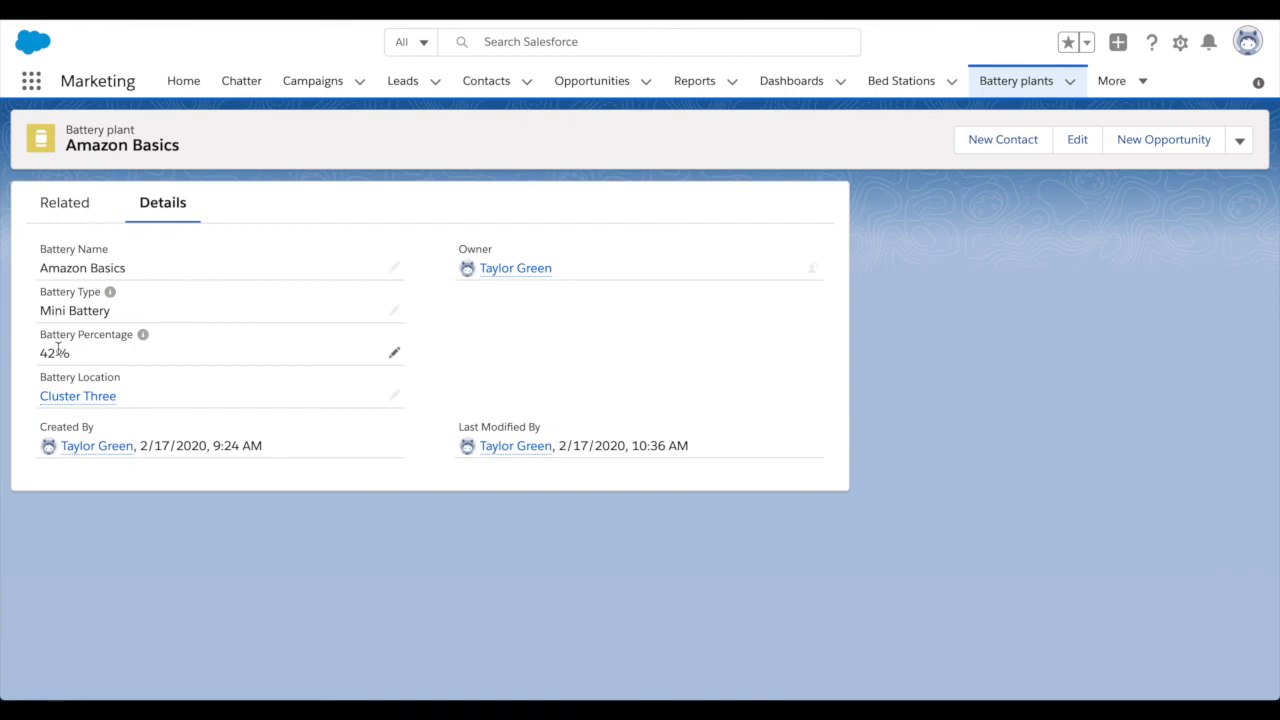
{"action": "left_click", "coordinate": [78, 396]}
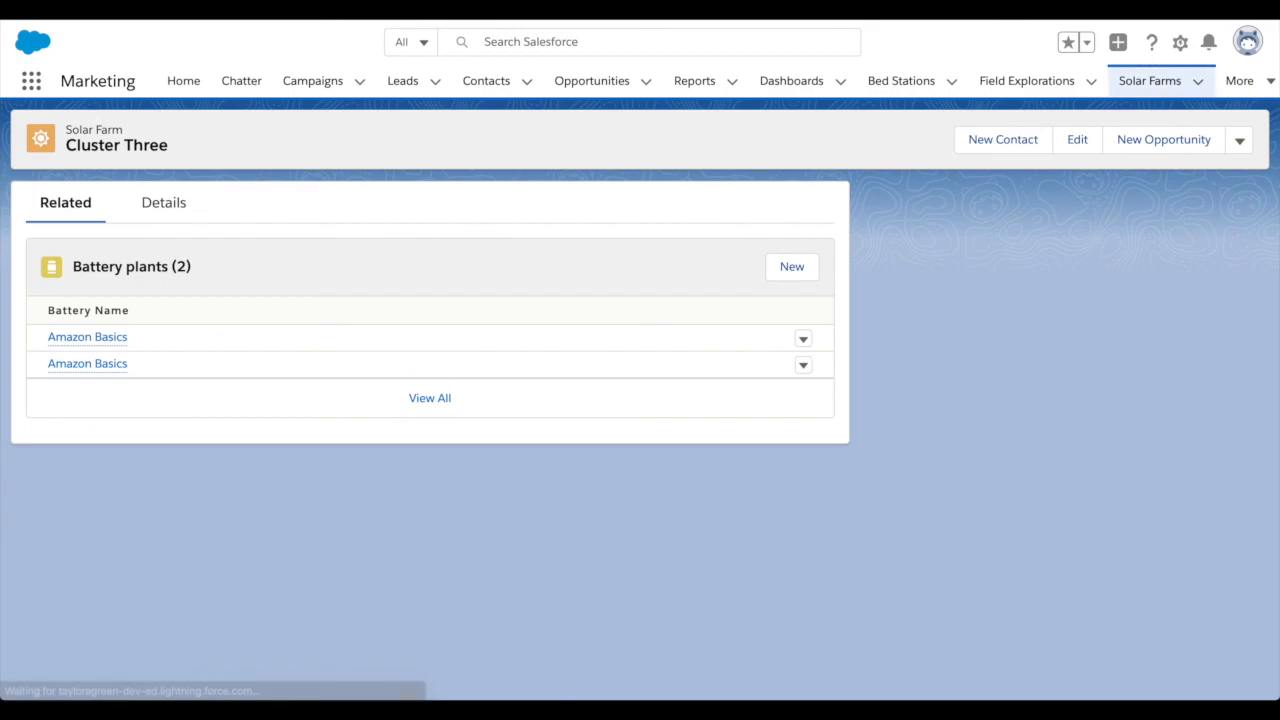
{"action": "left_click", "coordinate": [1140, 80]}
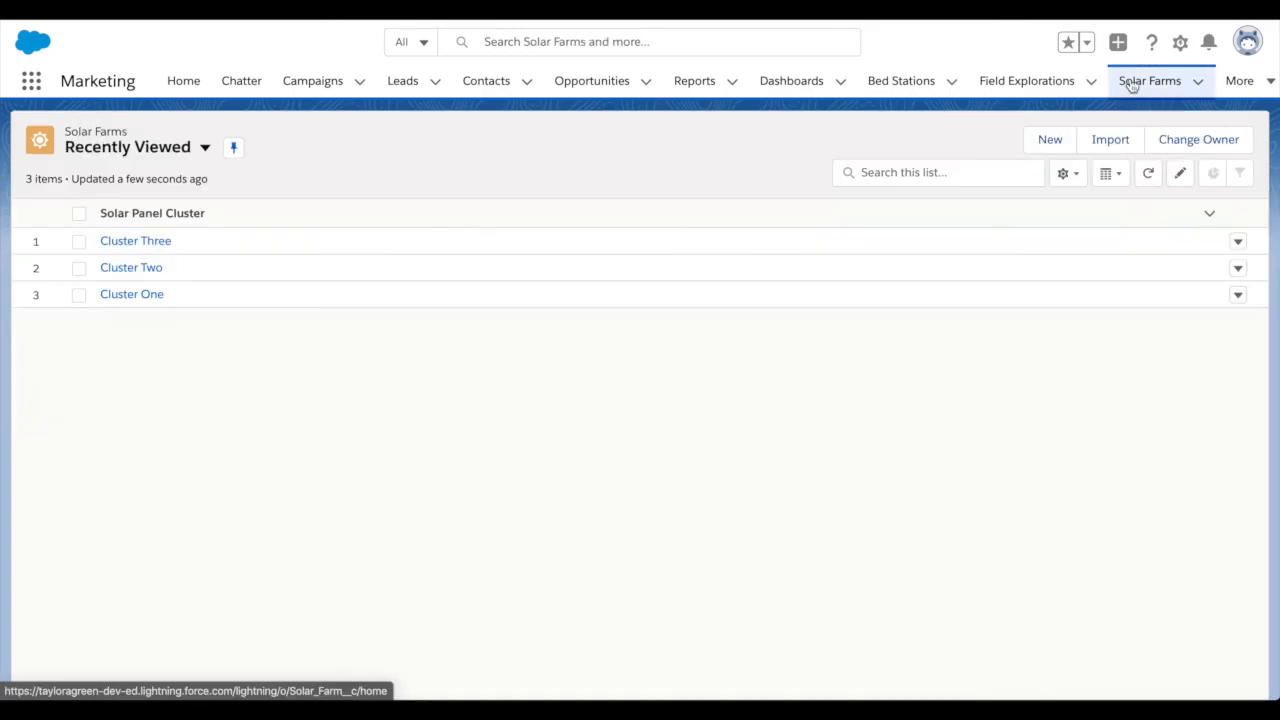
{"action": "left_click", "coordinate": [1066, 172]}
{"action": "left_click", "coordinate": [1003, 246]}
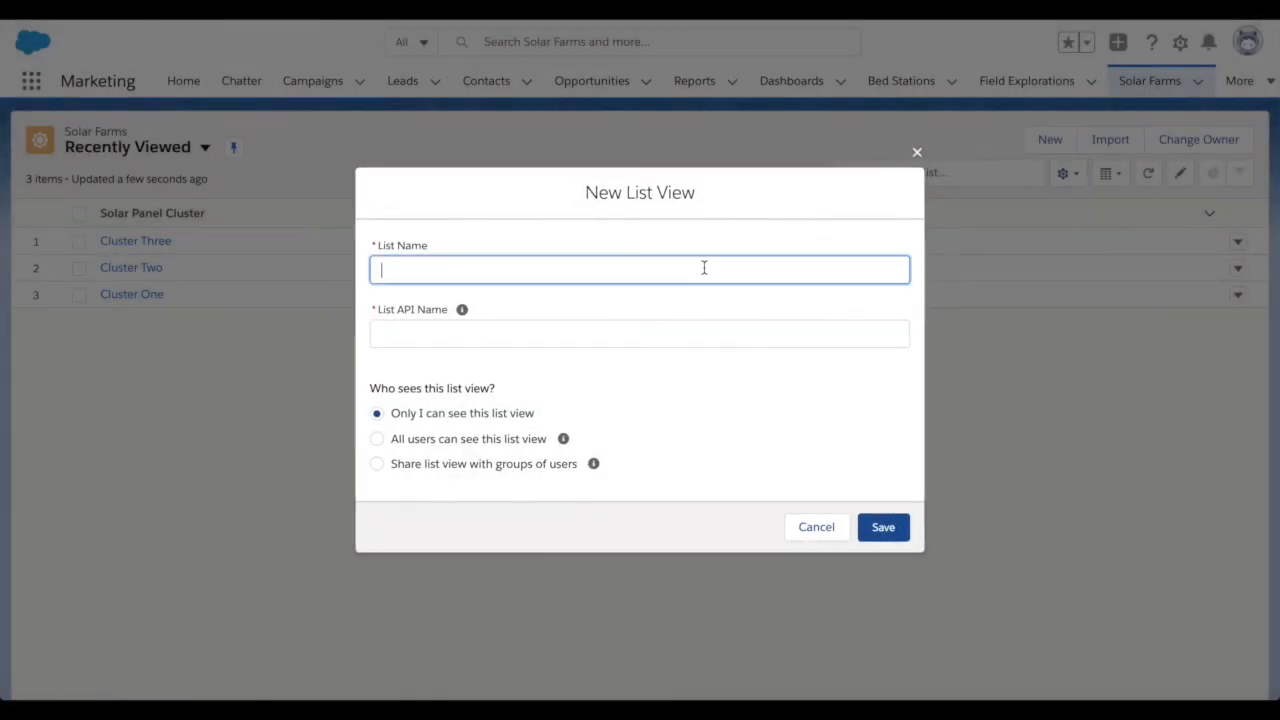
{"action": "left_click", "coordinate": [912, 157]}
Display the Solar Farm list view of the solar farms and look at its list view options
{"action": "left_click", "coordinate": [205, 150]}
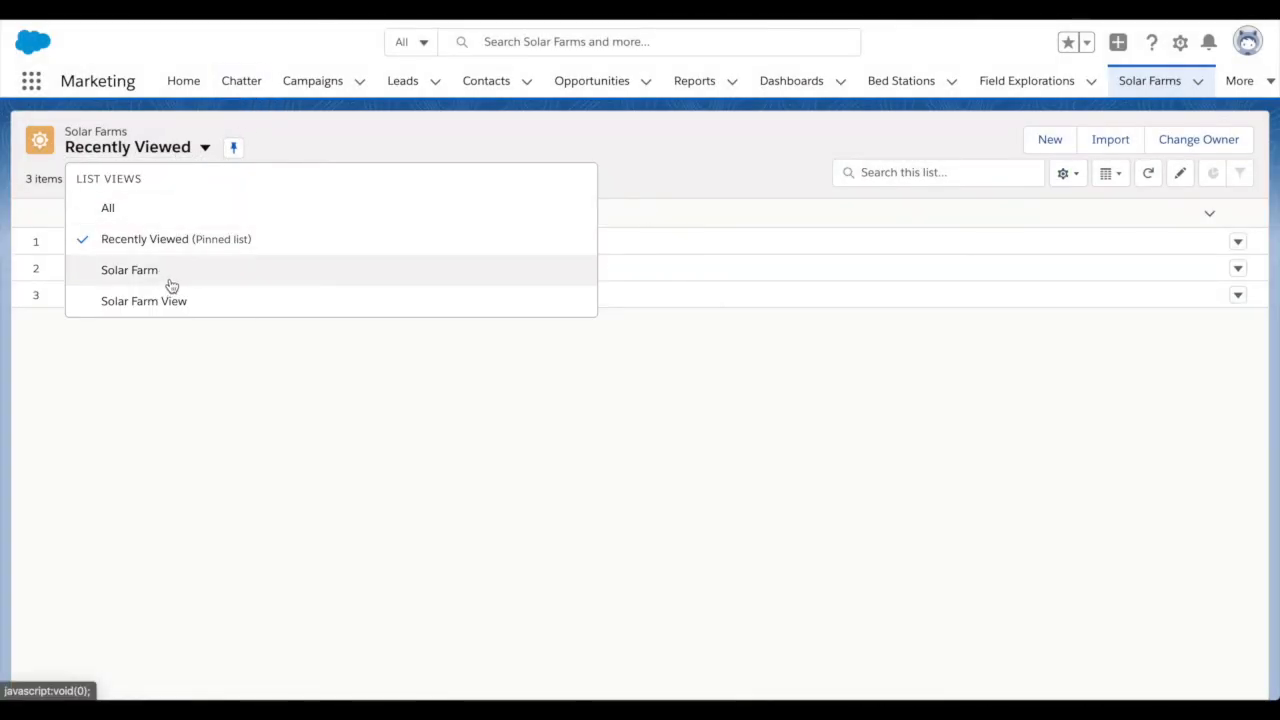
{"action": "left_click", "coordinate": [217, 280]}
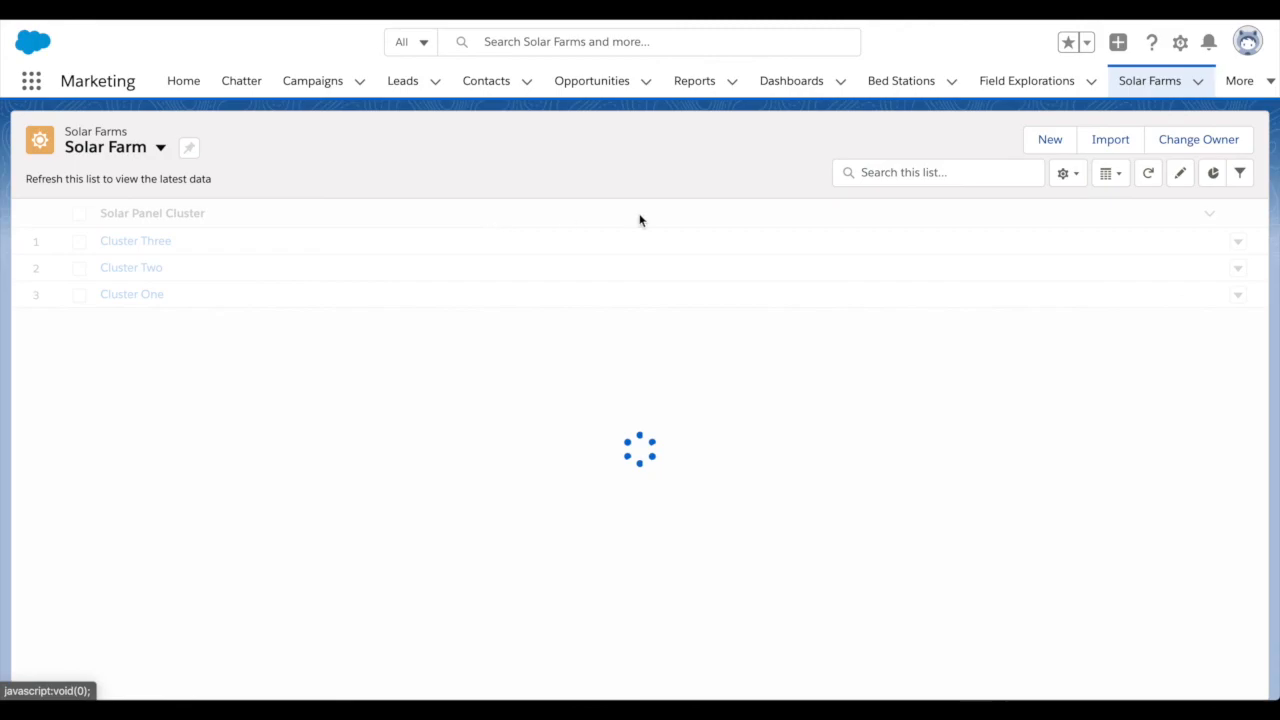
{"action": "left_click", "coordinate": [1067, 174]}
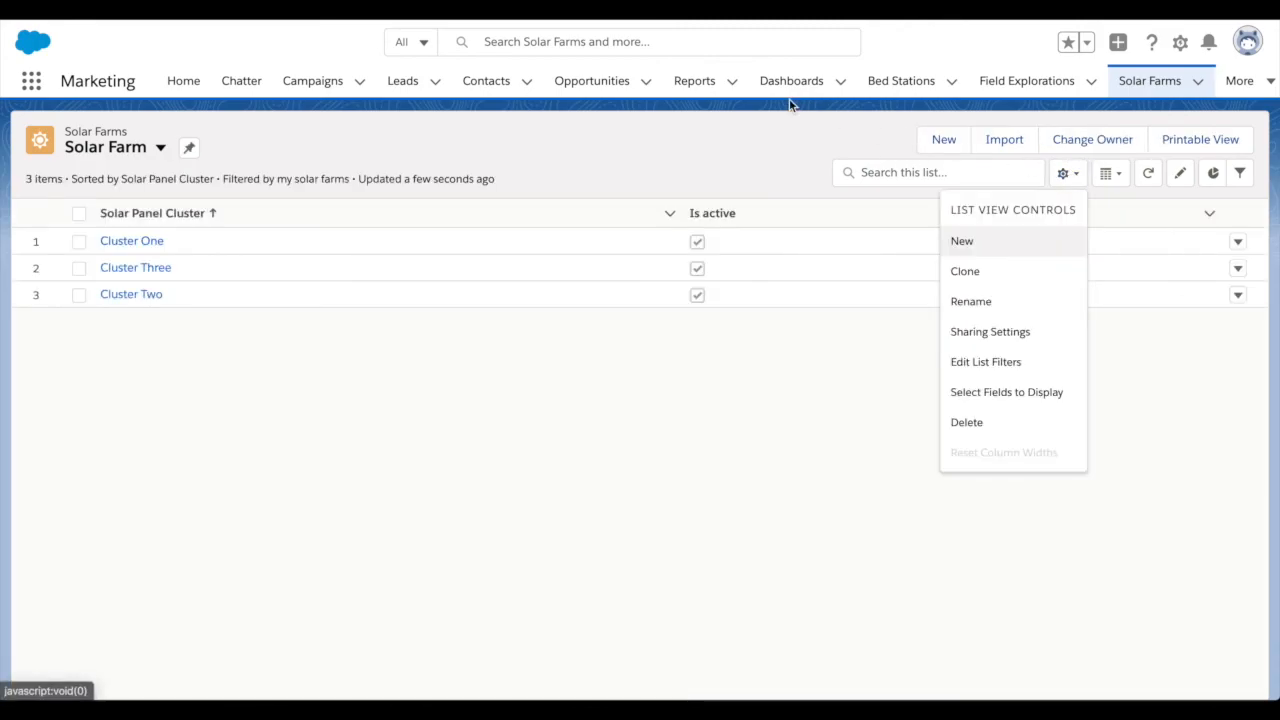
Delete the duplicate list view named Solar Farm View and switch to the Solar Farm list view
{"action": "left_click", "coordinate": [159, 147]}
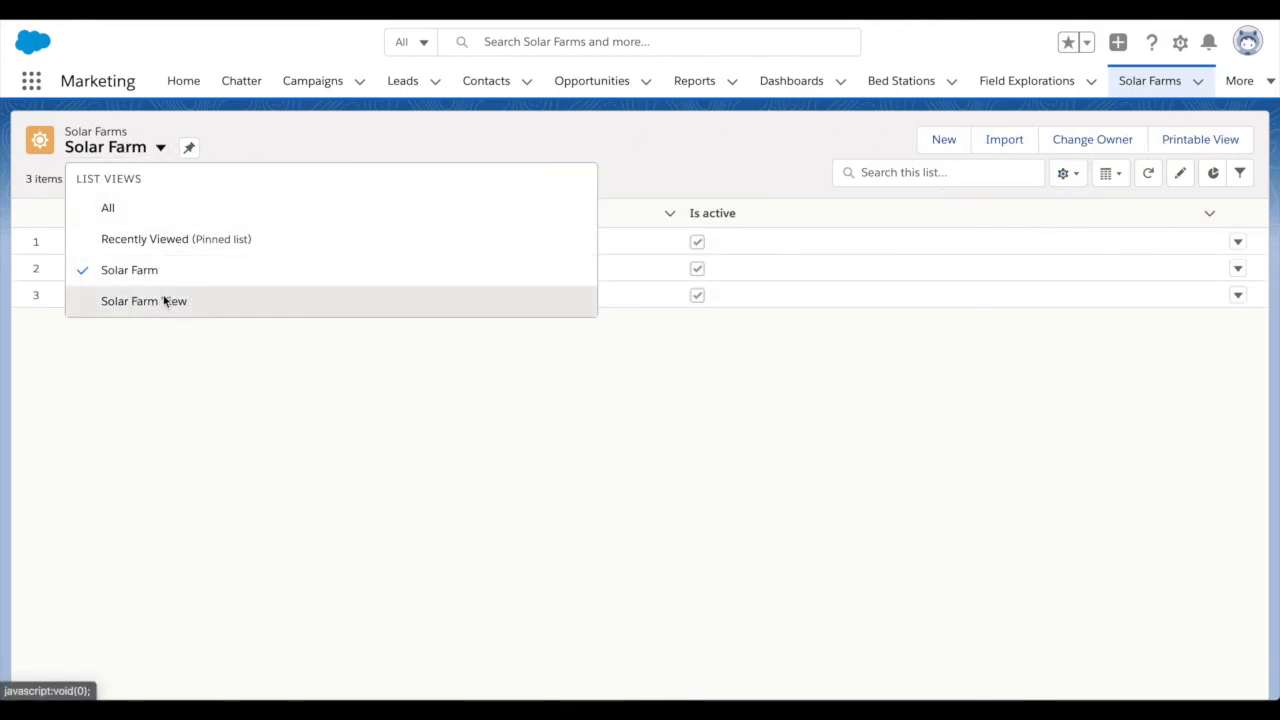
{"action": "left_click", "coordinate": [166, 300]}
{"action": "left_click", "coordinate": [1067, 173]}
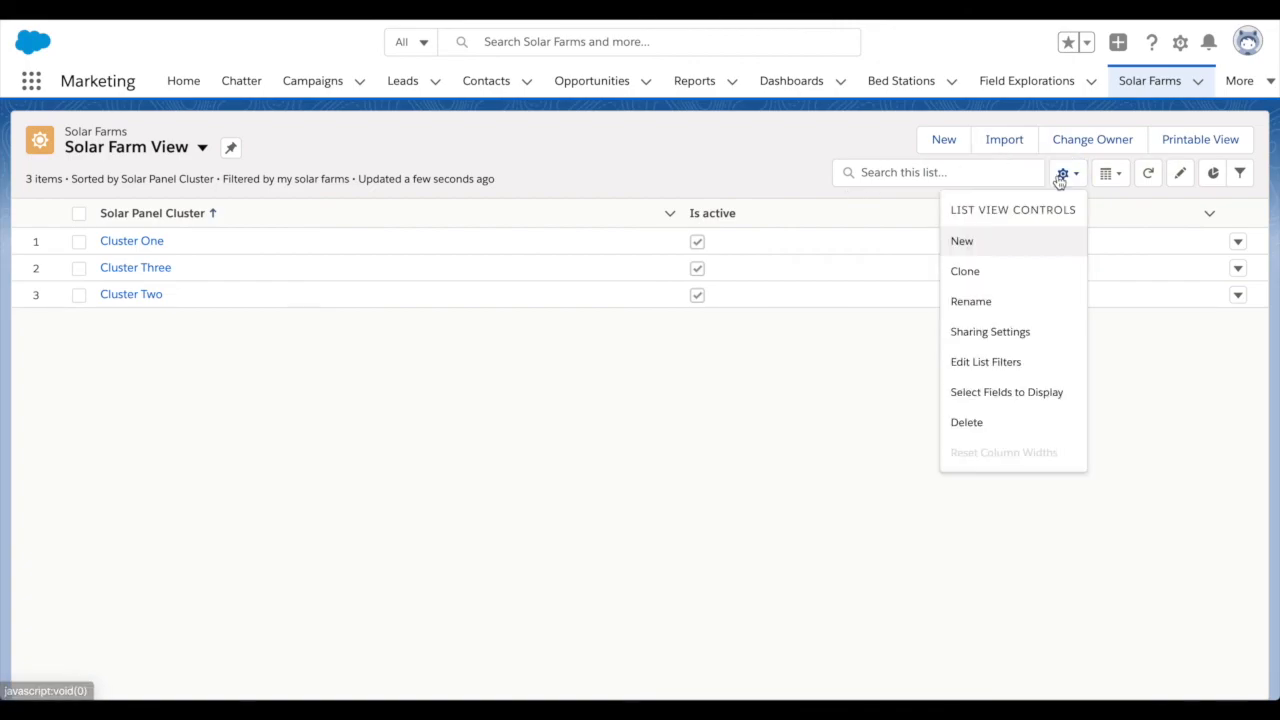
{"action": "left_click", "coordinate": [979, 422]}
{"action": "left_click", "coordinate": [878, 417]}
{"action": "left_click", "coordinate": [204, 147]}
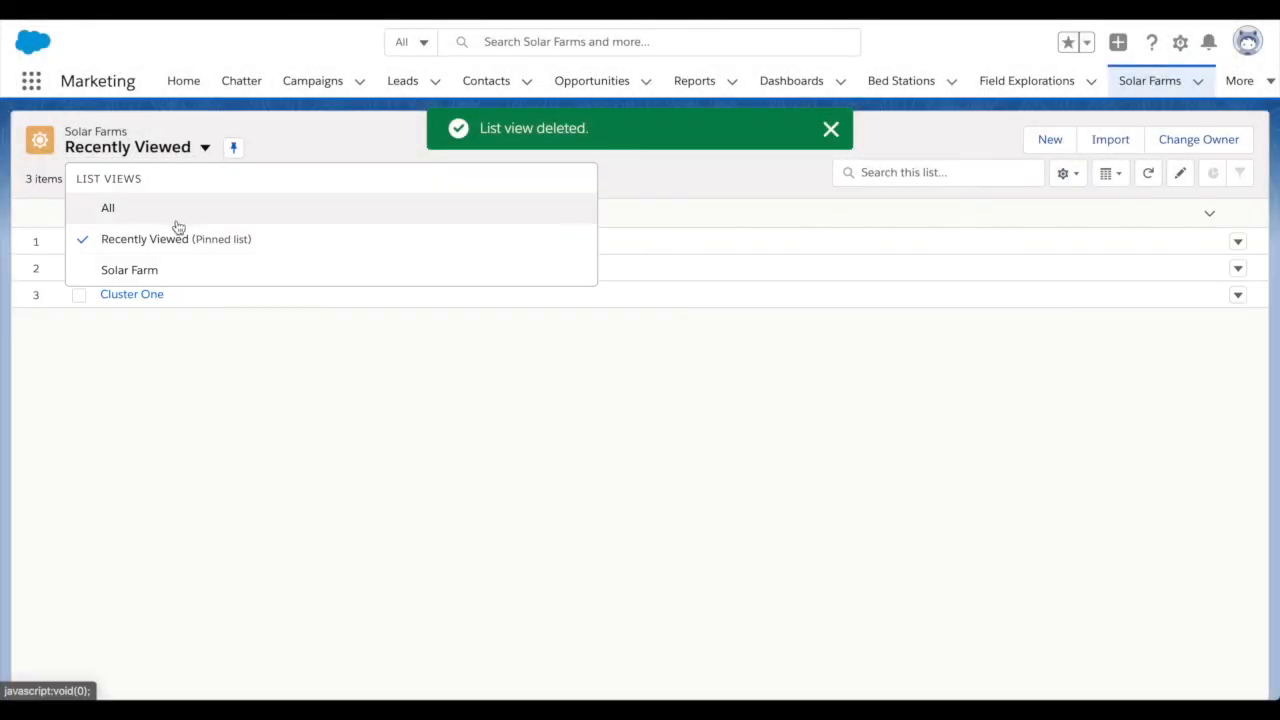
{"action": "left_click", "coordinate": [153, 271]}
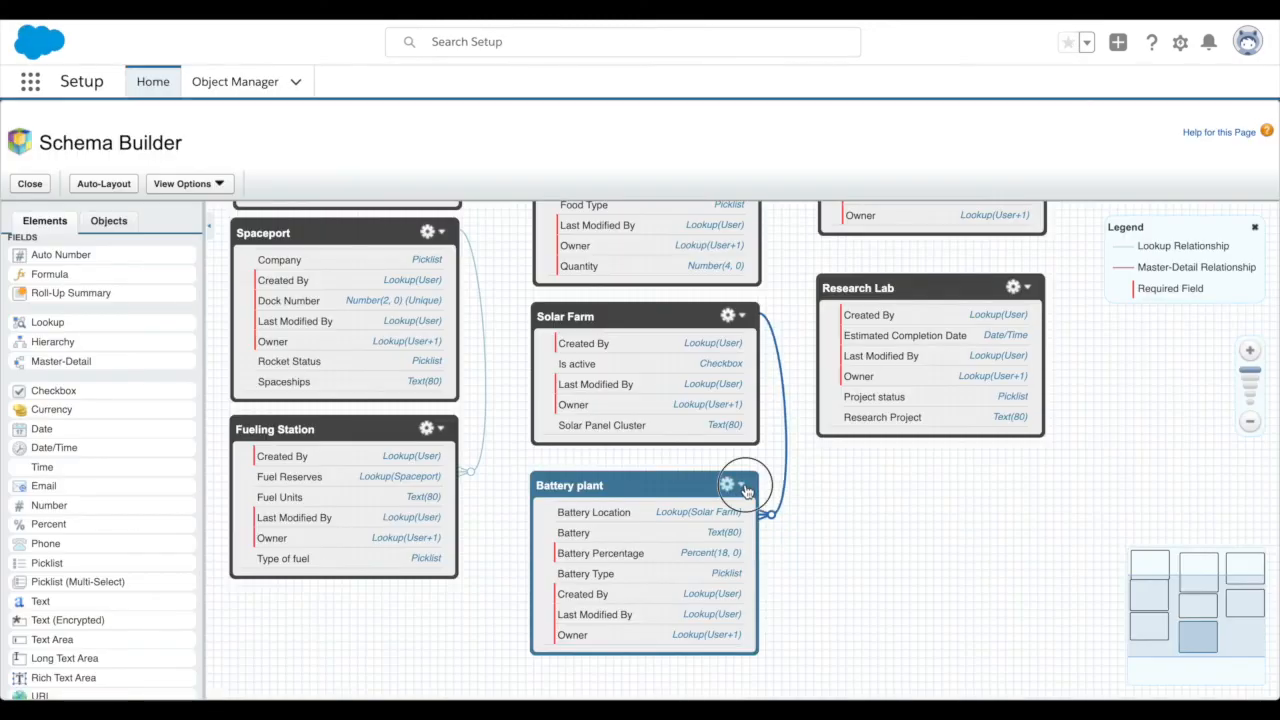
Edit the Battery plant object's properties in Schema Builder and set its label to Battery, accepting the label-change notice
{"action": "left_click", "coordinate": [735, 484]}
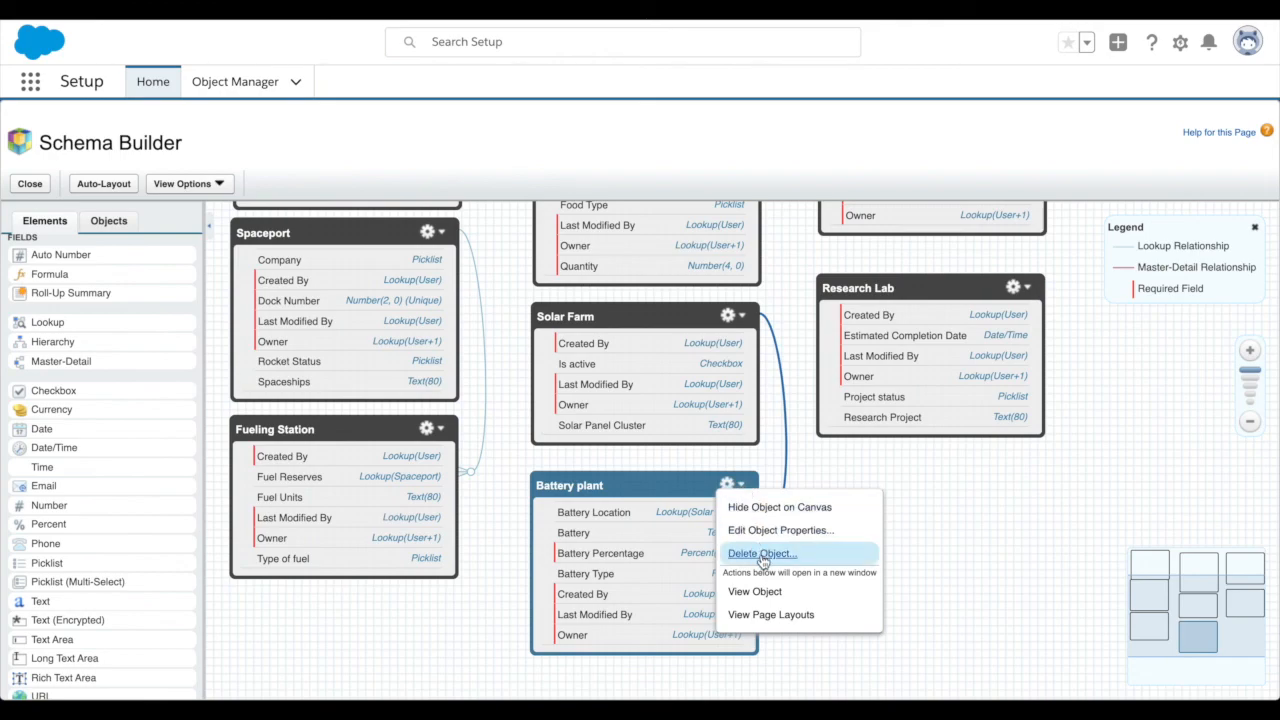
{"action": "left_click", "coordinate": [782, 530]}
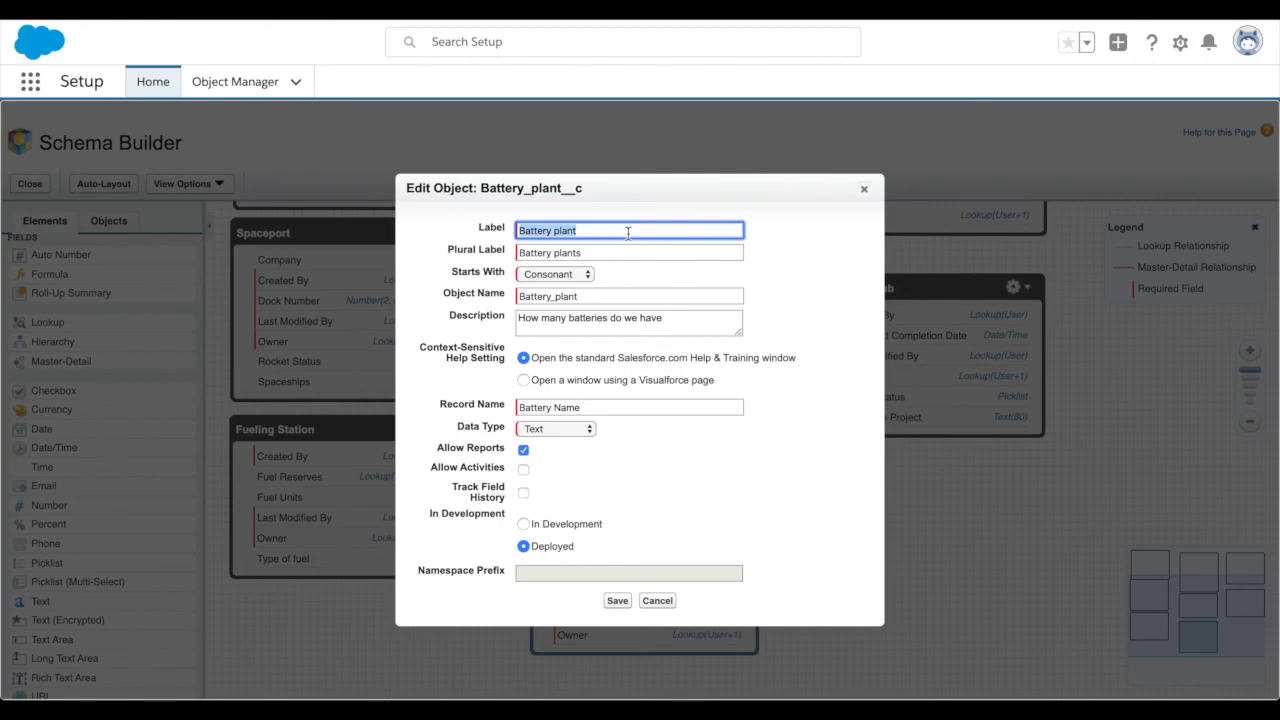
{"action": "type", "text": "Batt"}
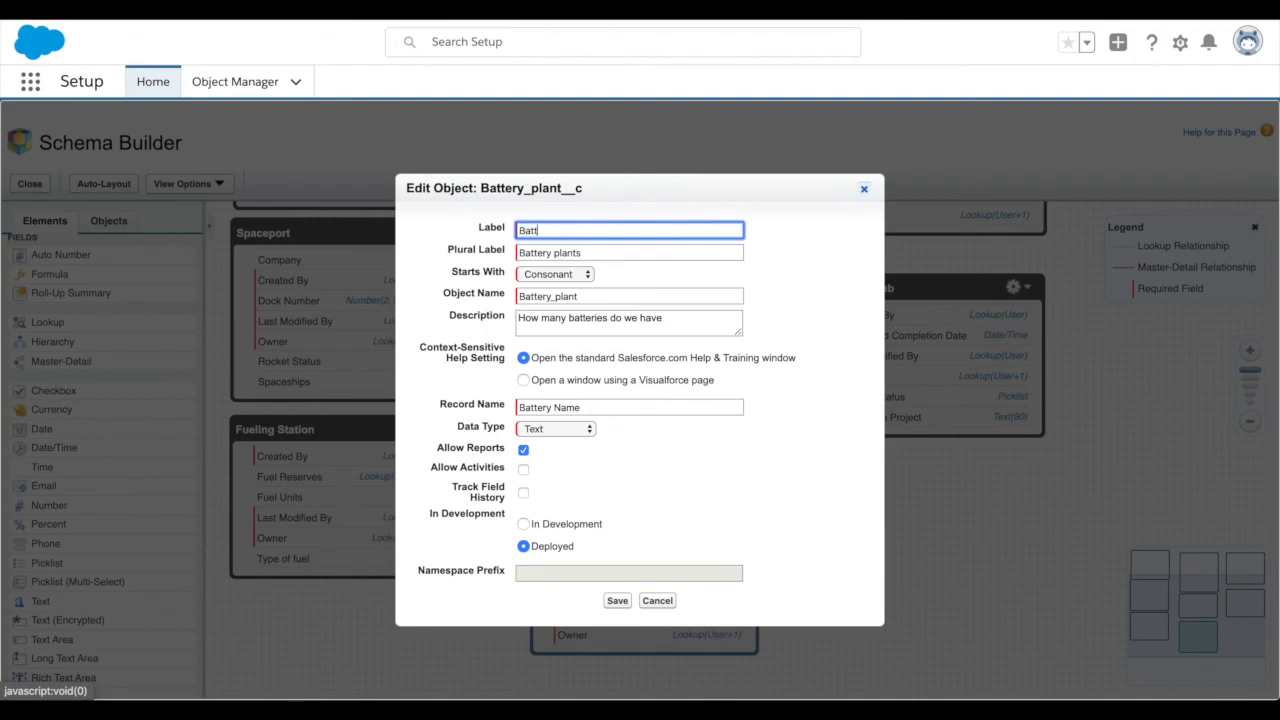
{"action": "type", "text": "eries"}
{"action": "key", "text": "BackSpace"}
{"action": "key", "text": "BackSpace"}
{"action": "key", "text": "BackSpace"}
{"action": "type", "text": "y"}
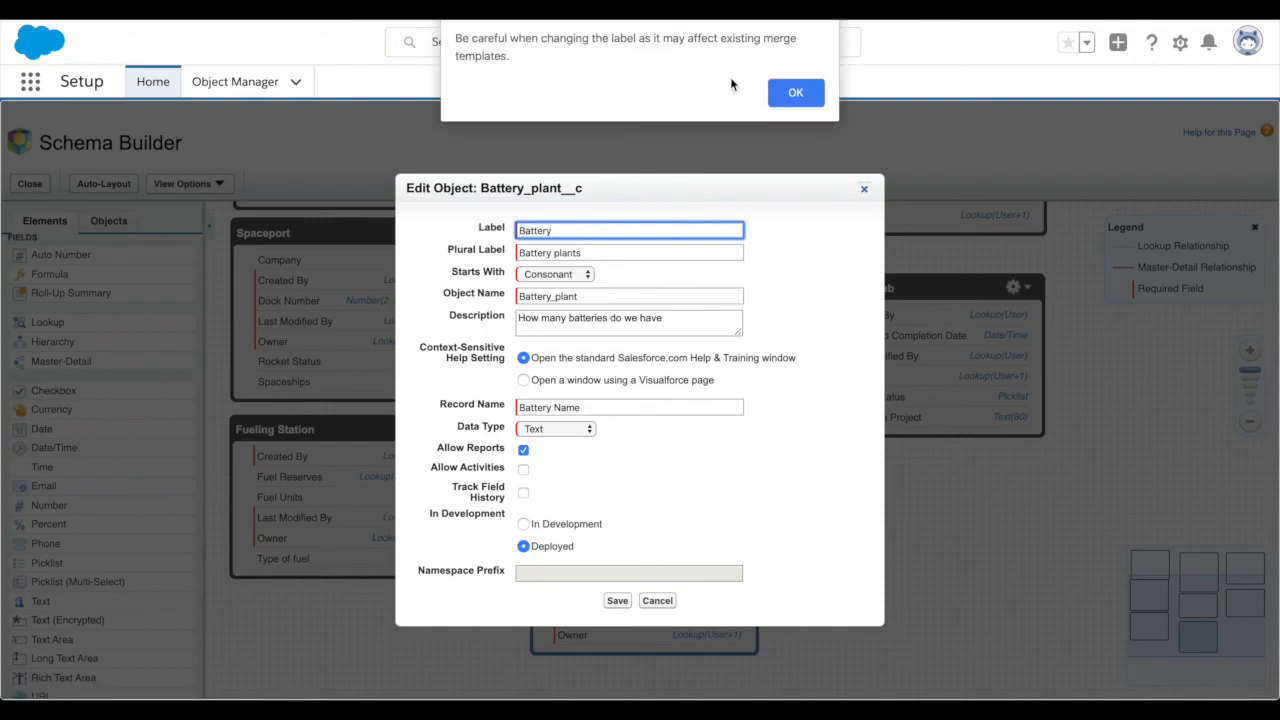
{"action": "left_click", "coordinate": [795, 93]}
Set the object's plural label and object name to Batteries and save the object properties
{"action": "left_click", "coordinate": [620, 252]}
{"action": "triple_click", "coordinate": [620, 252]}
{"action": "type", "text": "Batteries"}
{"action": "left_click", "coordinate": [601, 296]}
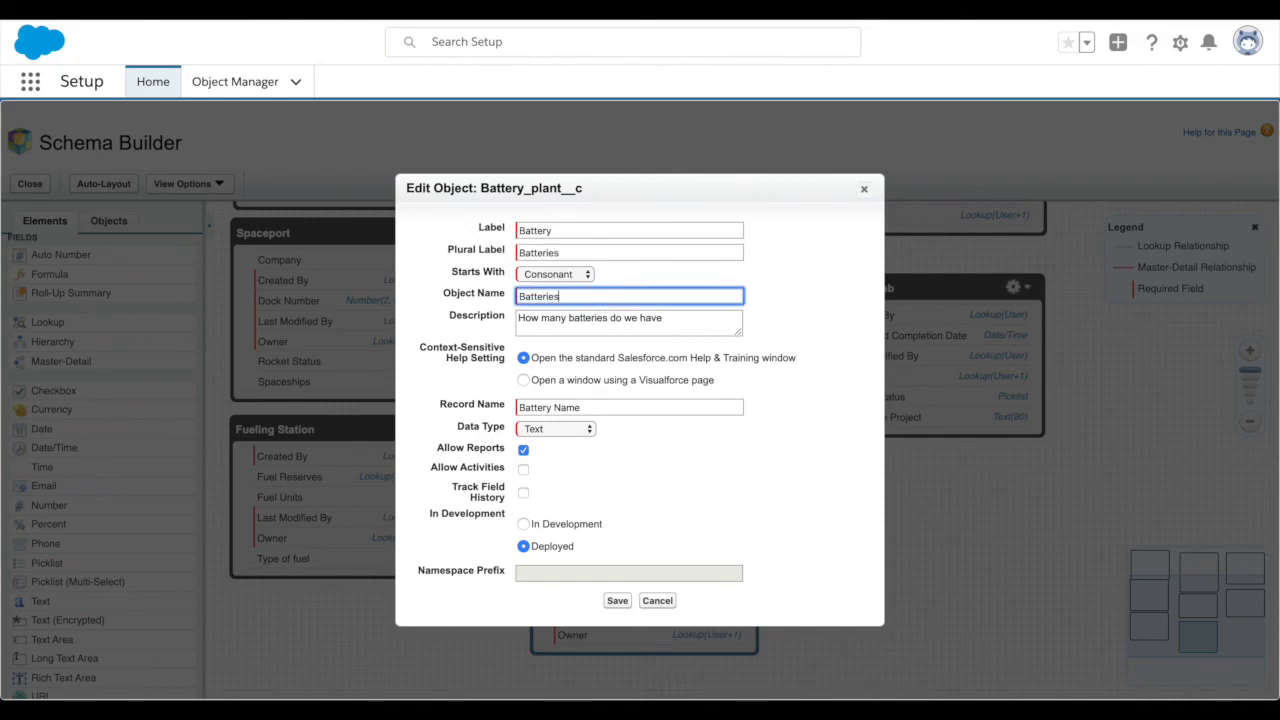
{"action": "left_click", "coordinate": [661, 345]}
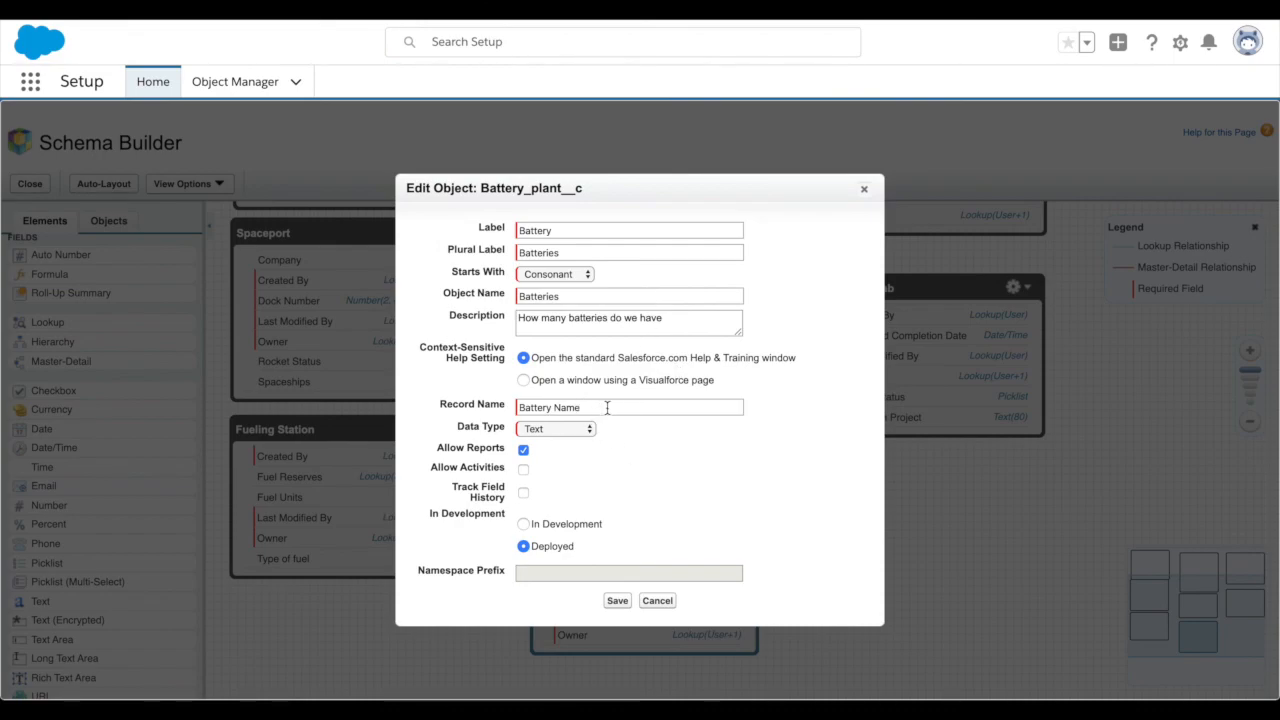
{"action": "left_click", "coordinate": [617, 600]}
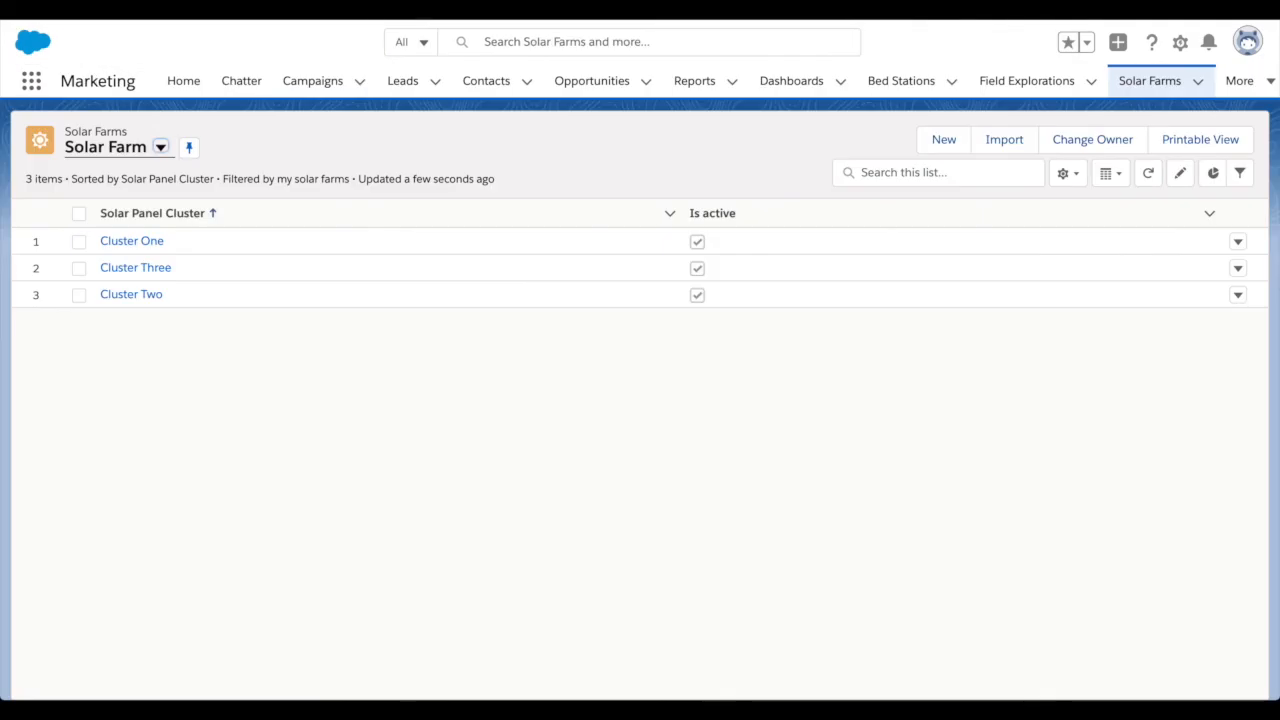
Switch to the Marketing app, open the Batteries list and pin the Battery Inventory list view
{"action": "left_click", "coordinate": [1239, 79]}
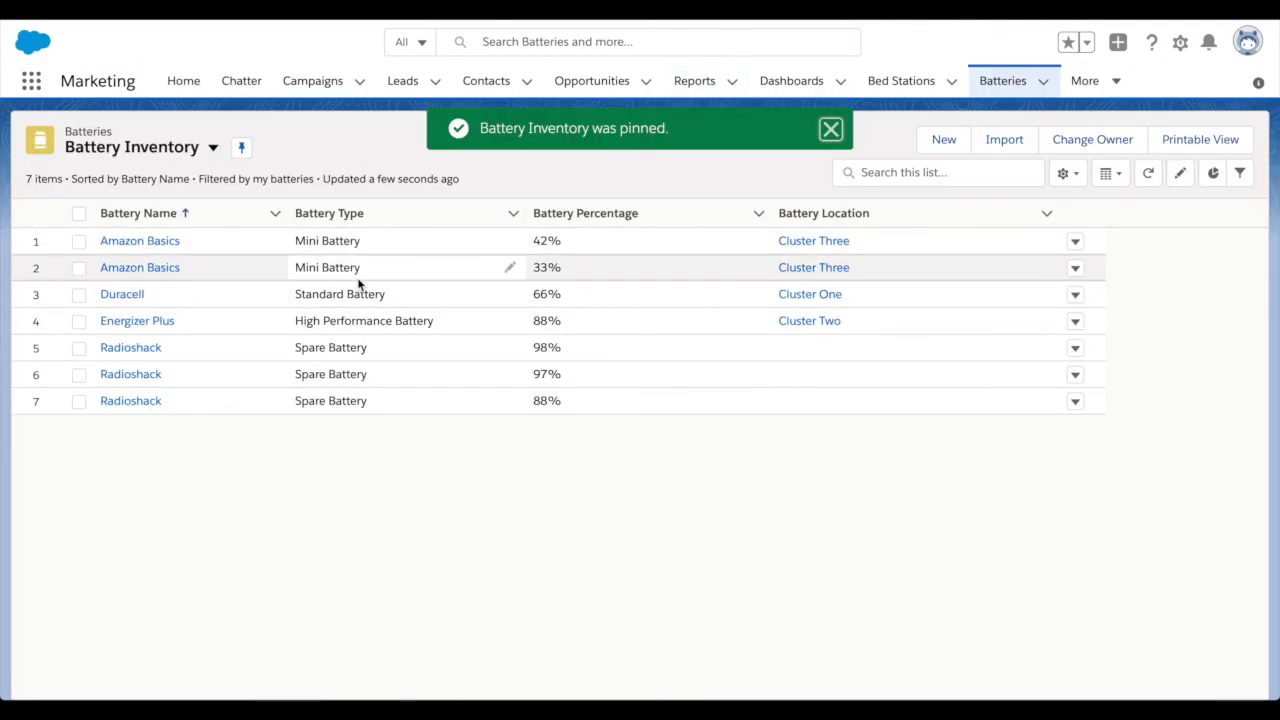
{"action": "left_click", "coordinate": [1066, 172]}
{"action": "left_click", "coordinate": [310, 146]}
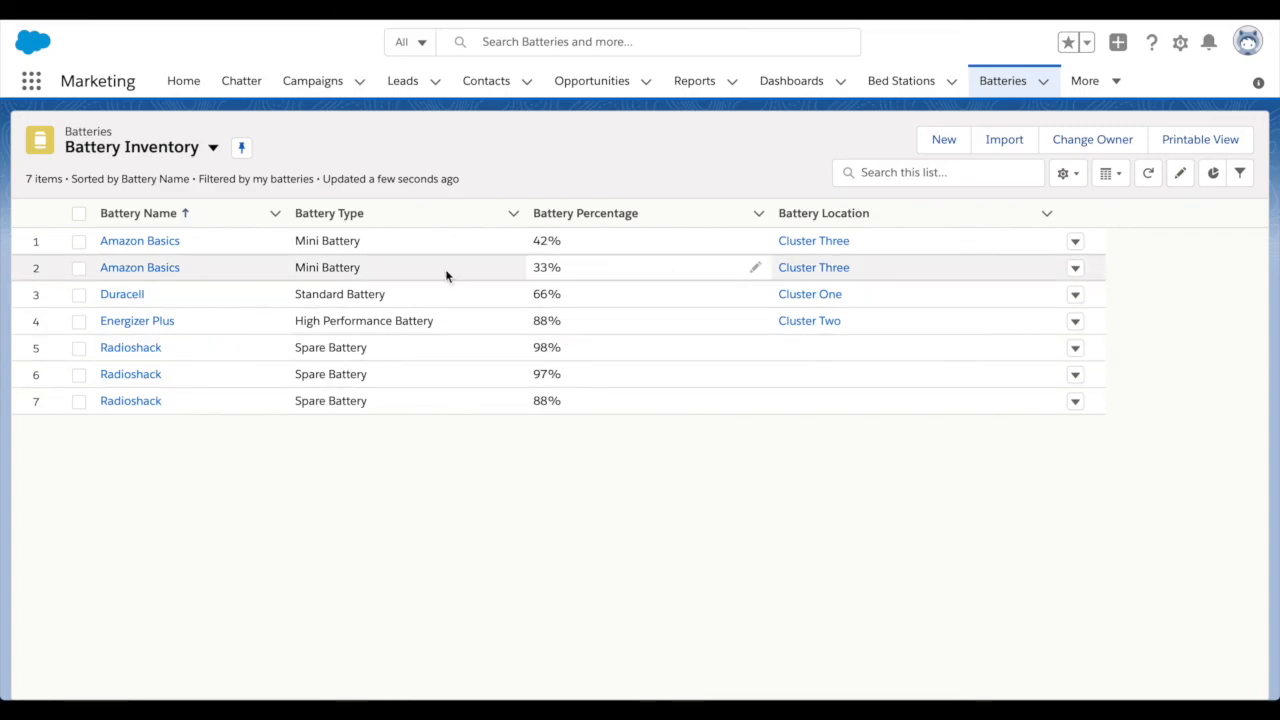
Open the second Amazon Basics battery record in the list and check its related lists and details
{"action": "left_click", "coordinate": [148, 272]}
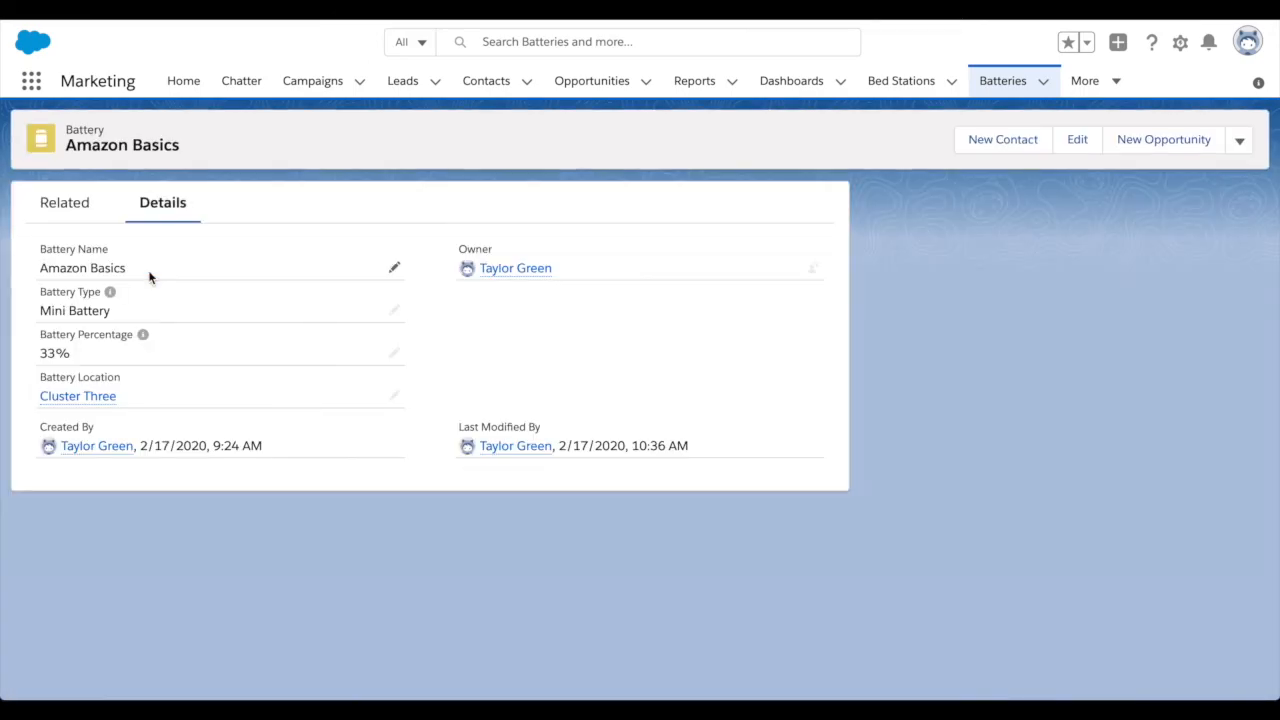
{"action": "left_click", "coordinate": [76, 206]}
{"action": "left_click", "coordinate": [150, 206]}
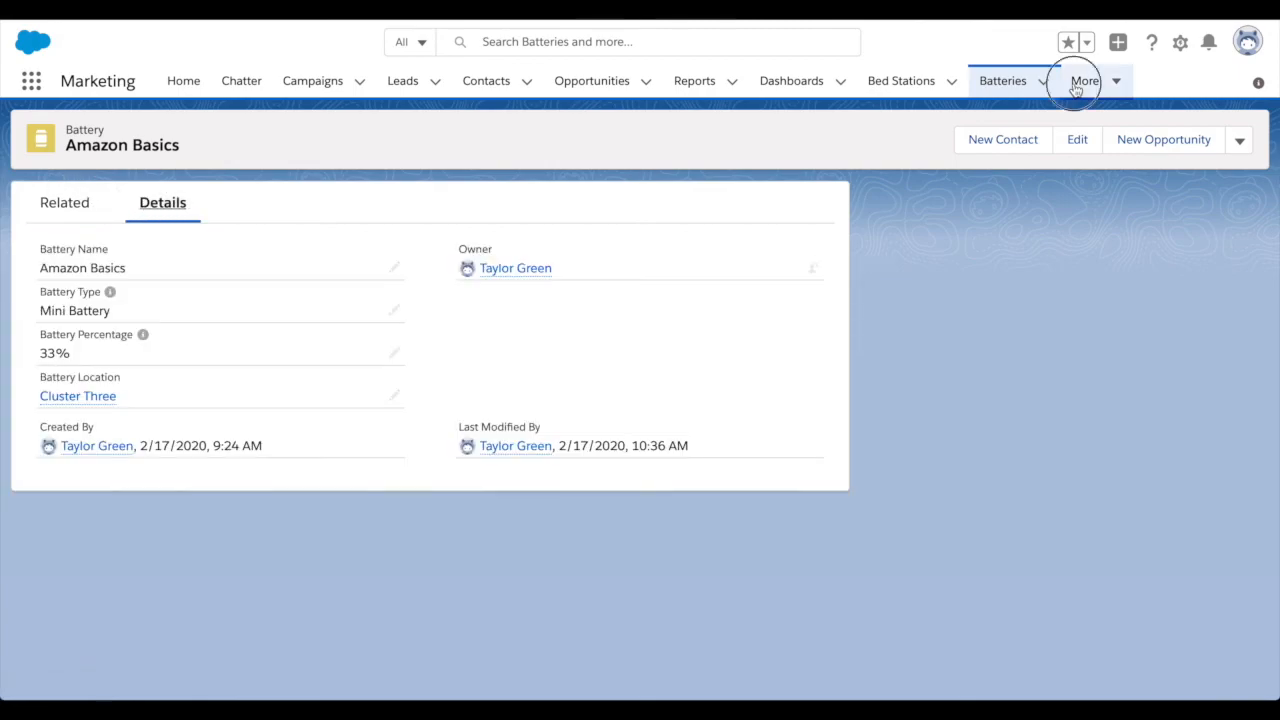
Open the Cluster One solar farm record and preview the battery in its related list
{"action": "left_click", "coordinate": [1080, 82]}
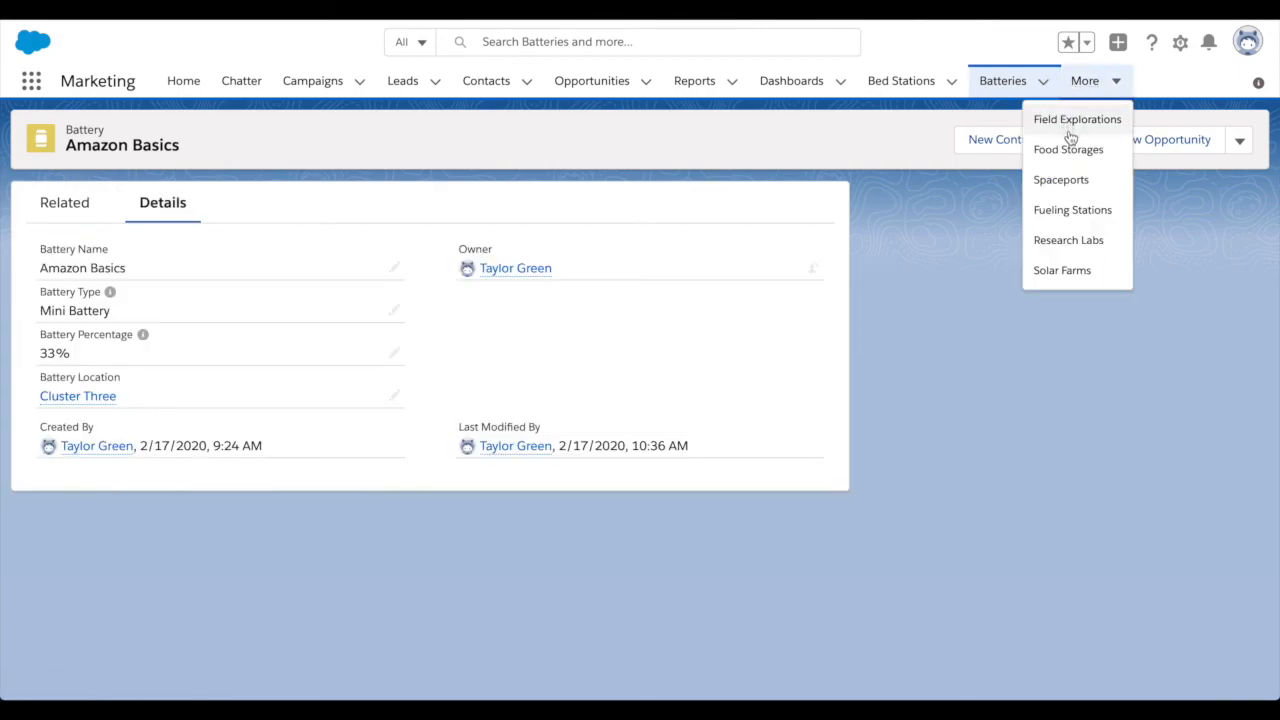
{"action": "left_click", "coordinate": [1057, 282]}
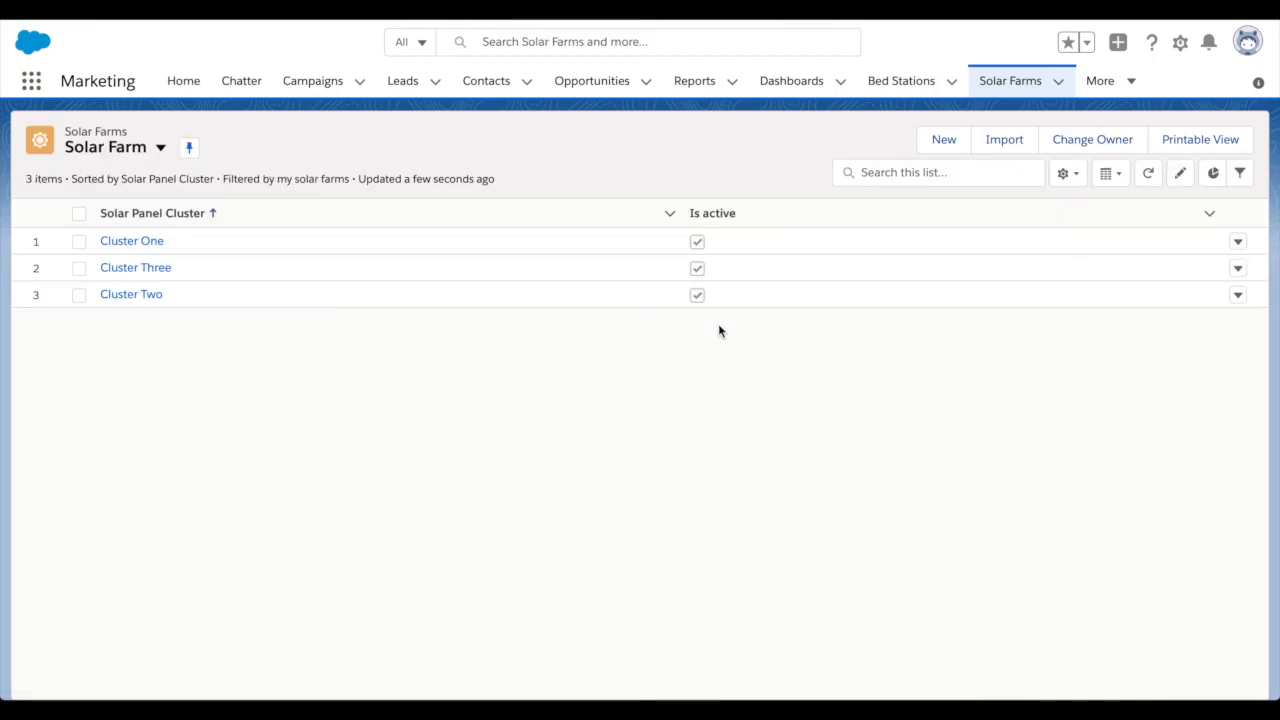
{"action": "left_click", "coordinate": [145, 250]}
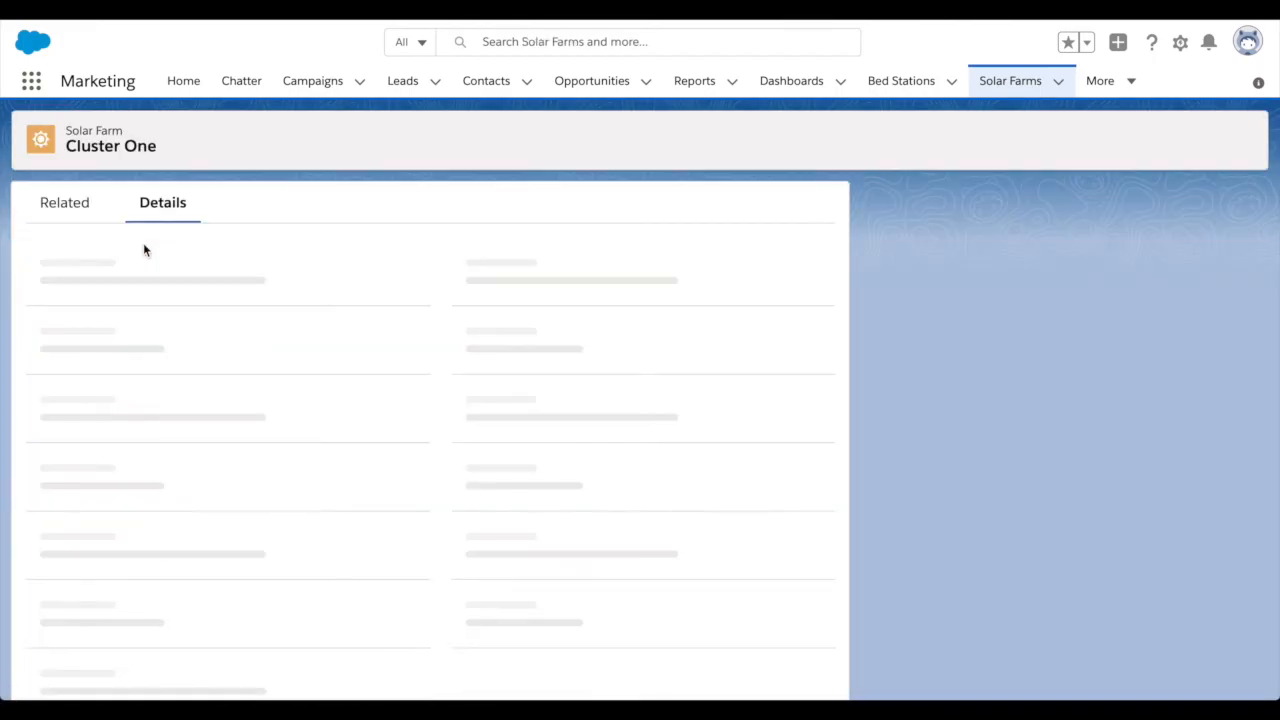
{"action": "left_click", "coordinate": [66, 205]}
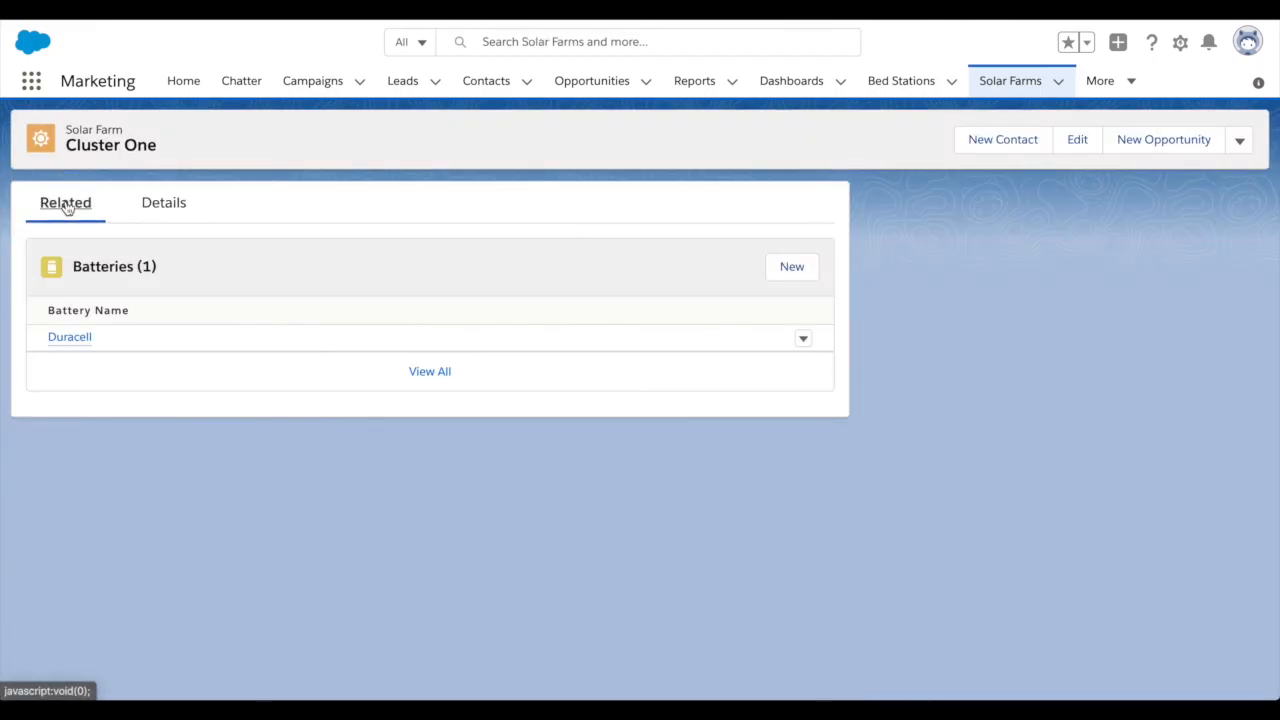
{"action": "mouse_move", "coordinate": [77, 339]}
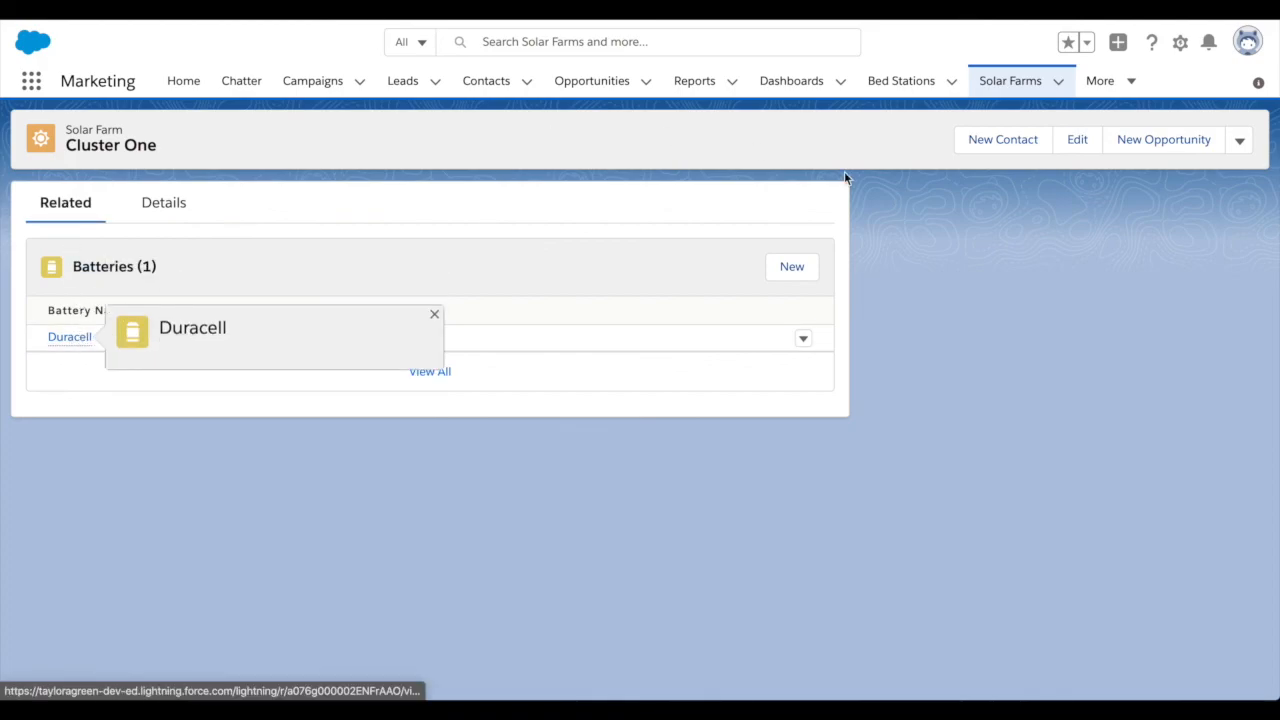
Return to the Solar Farms list, open the Cluster Three record and view its related batteries
{"action": "left_click", "coordinate": [1010, 81]}
{"action": "left_click", "coordinate": [154, 277]}
{"action": "left_click", "coordinate": [72, 202]}
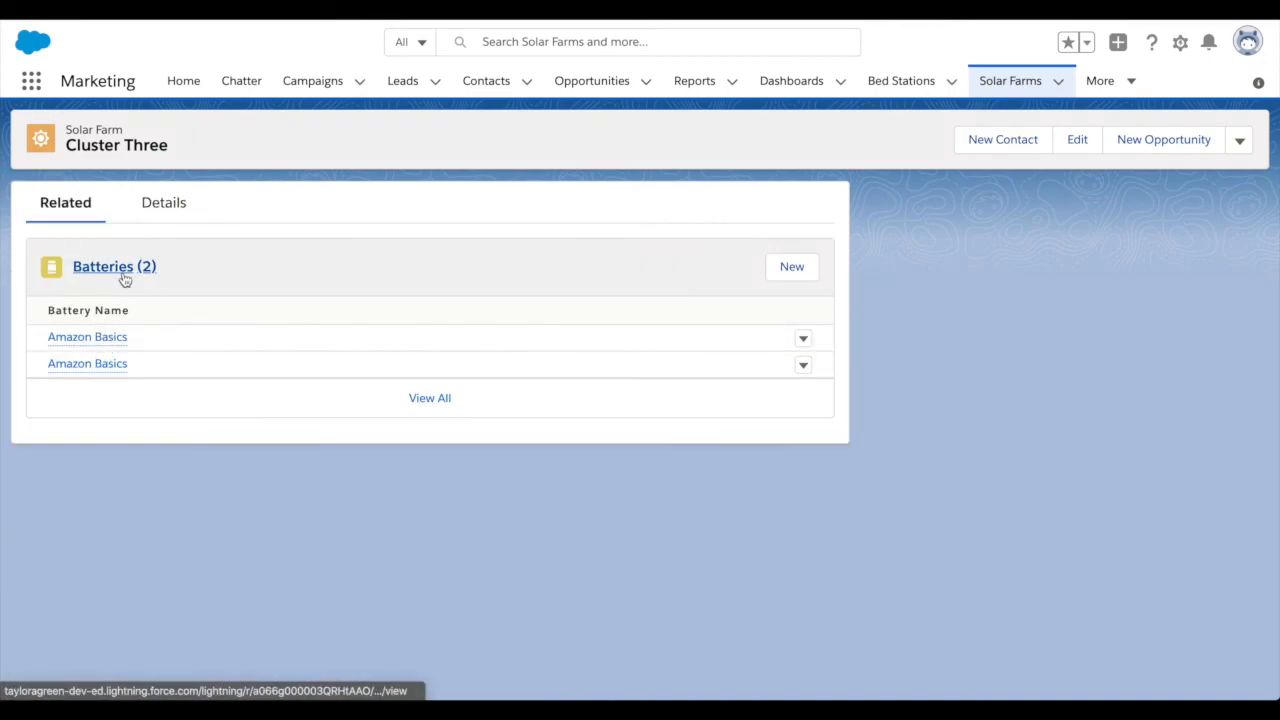
Inspect the second related Amazon Basics battery, follow its location link back to Cluster Three, and return to the Solar Farms list
{"action": "left_click", "coordinate": [109, 365]}
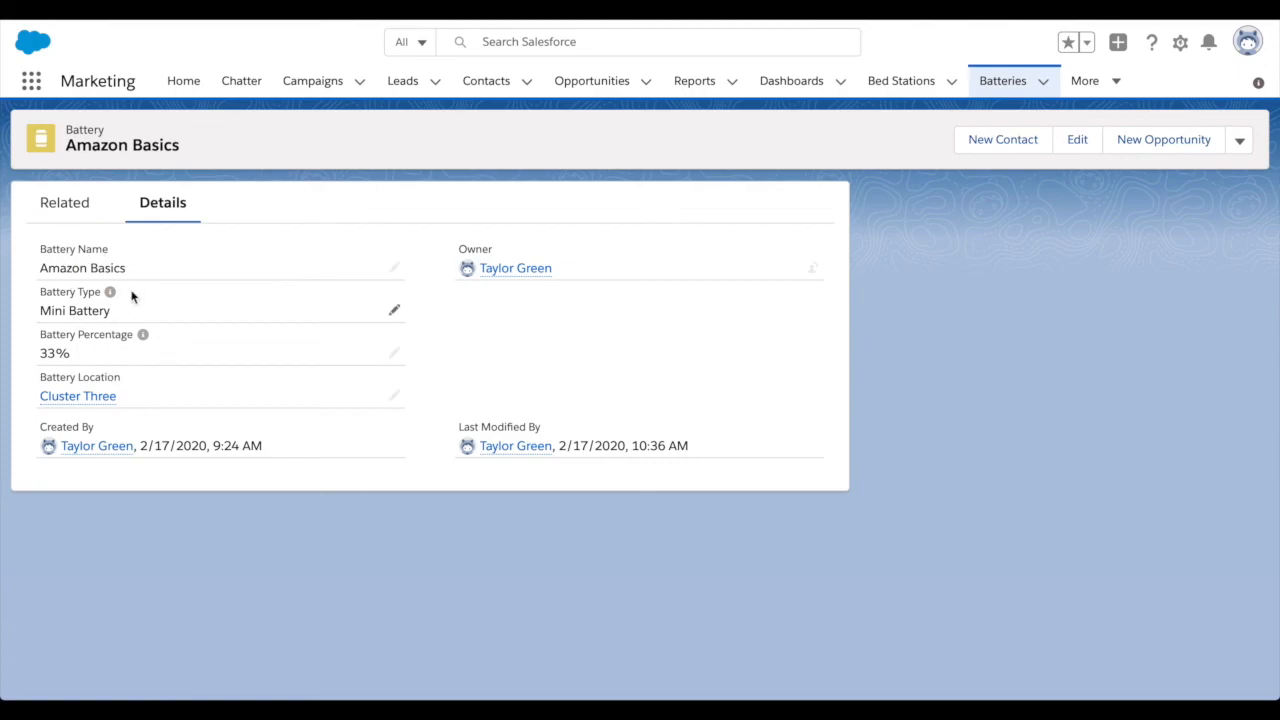
{"action": "left_click", "coordinate": [76, 202]}
{"action": "left_click", "coordinate": [164, 204]}
{"action": "left_click", "coordinate": [78, 396]}
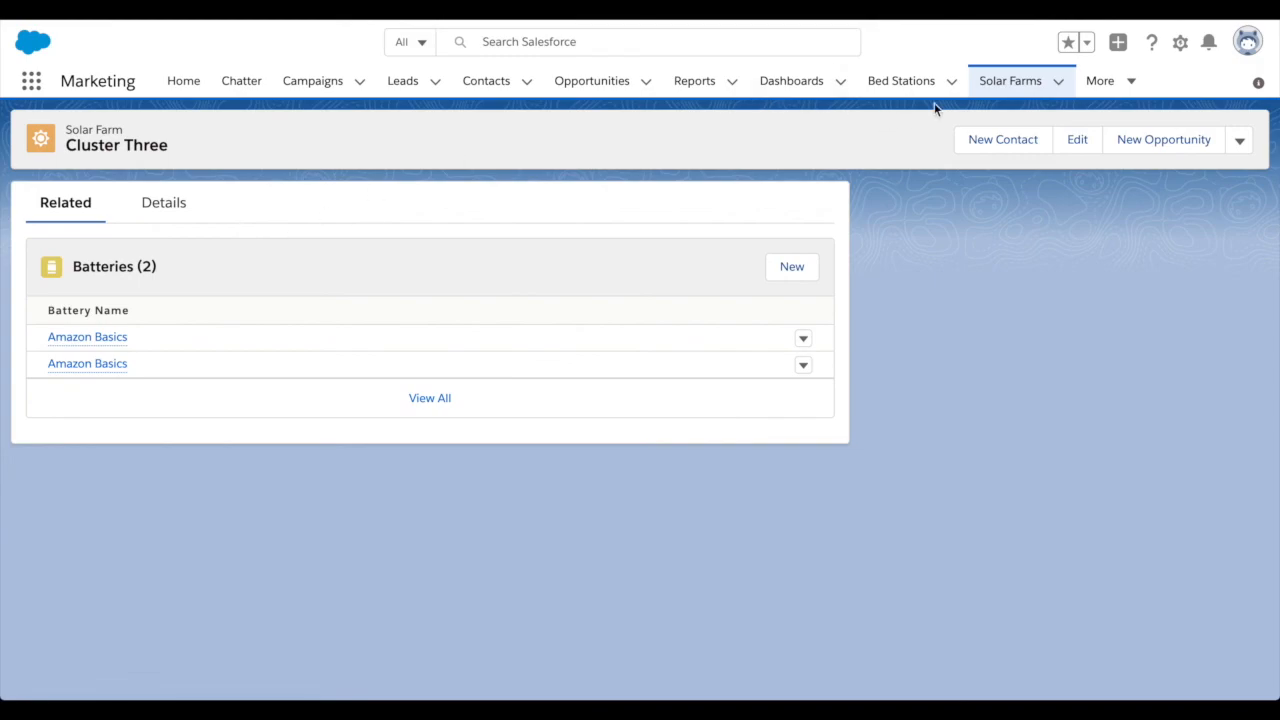
{"action": "left_click", "coordinate": [1008, 82]}
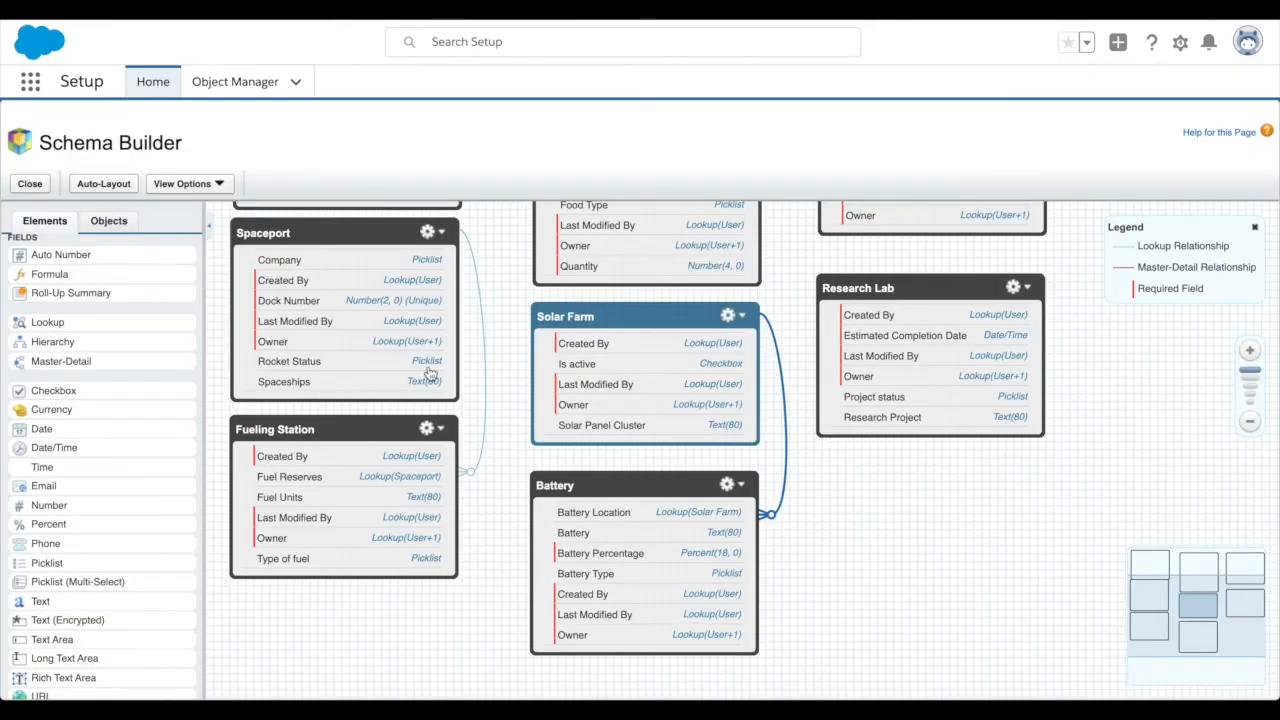
In Schema Builder, align the Battery object closely beneath Solar Farm and move Research Lab closer to Field Exploration
{"action": "left_click_drag", "start_coordinate": [816, 504], "coordinate": [816, 600]}
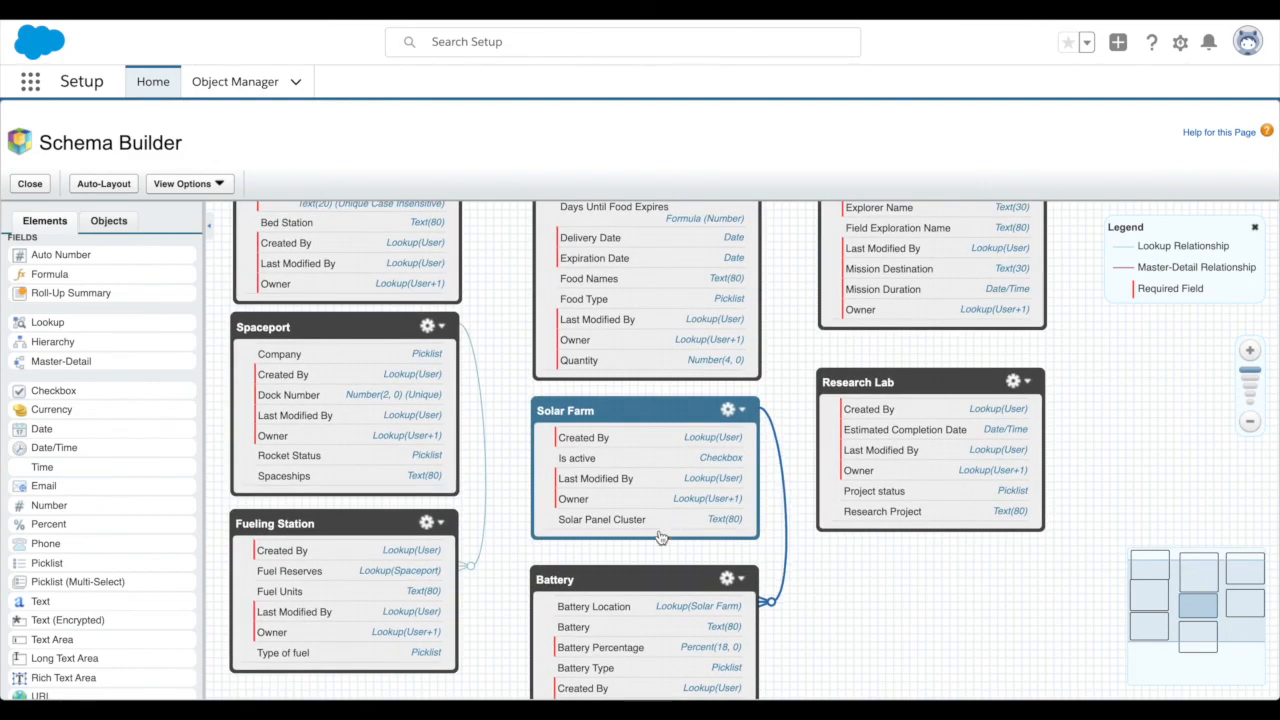
{"action": "left_click_drag", "start_coordinate": [630, 575], "coordinate": [628, 563]}
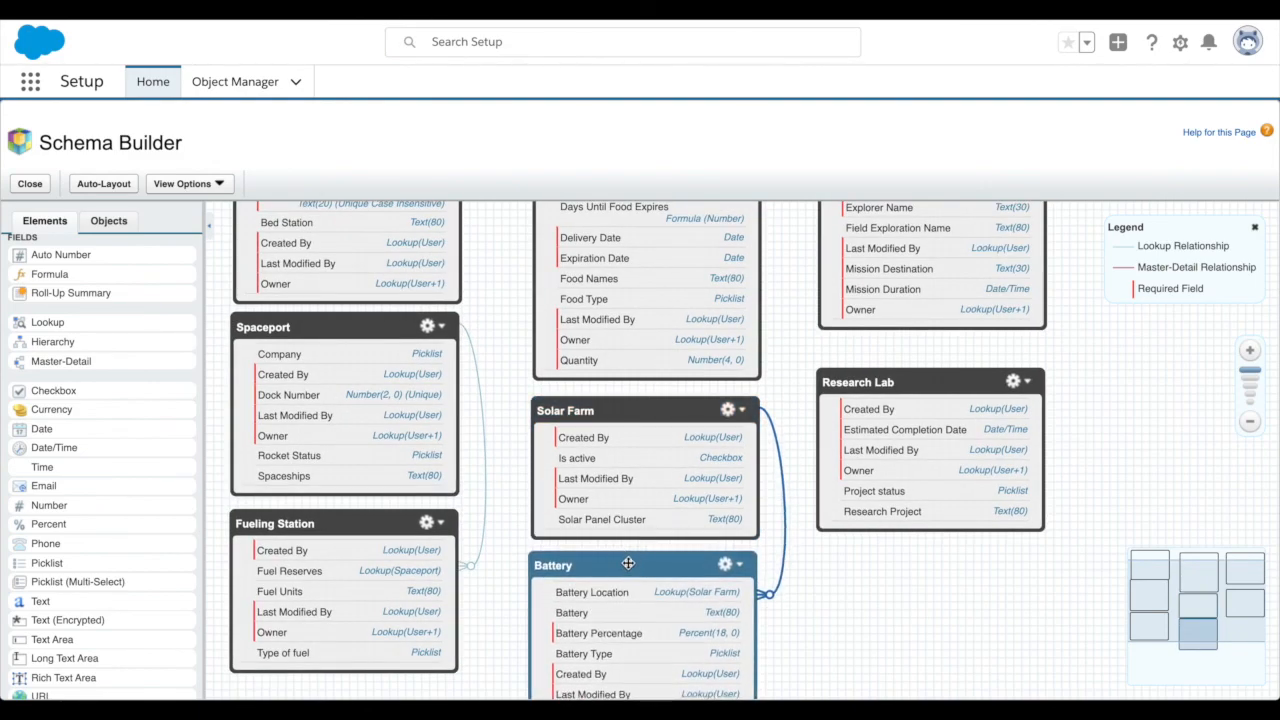
{"action": "left_click_drag", "start_coordinate": [897, 383], "coordinate": [912, 365]}
{"action": "left_click_drag", "start_coordinate": [786, 380], "coordinate": [787, 300]}
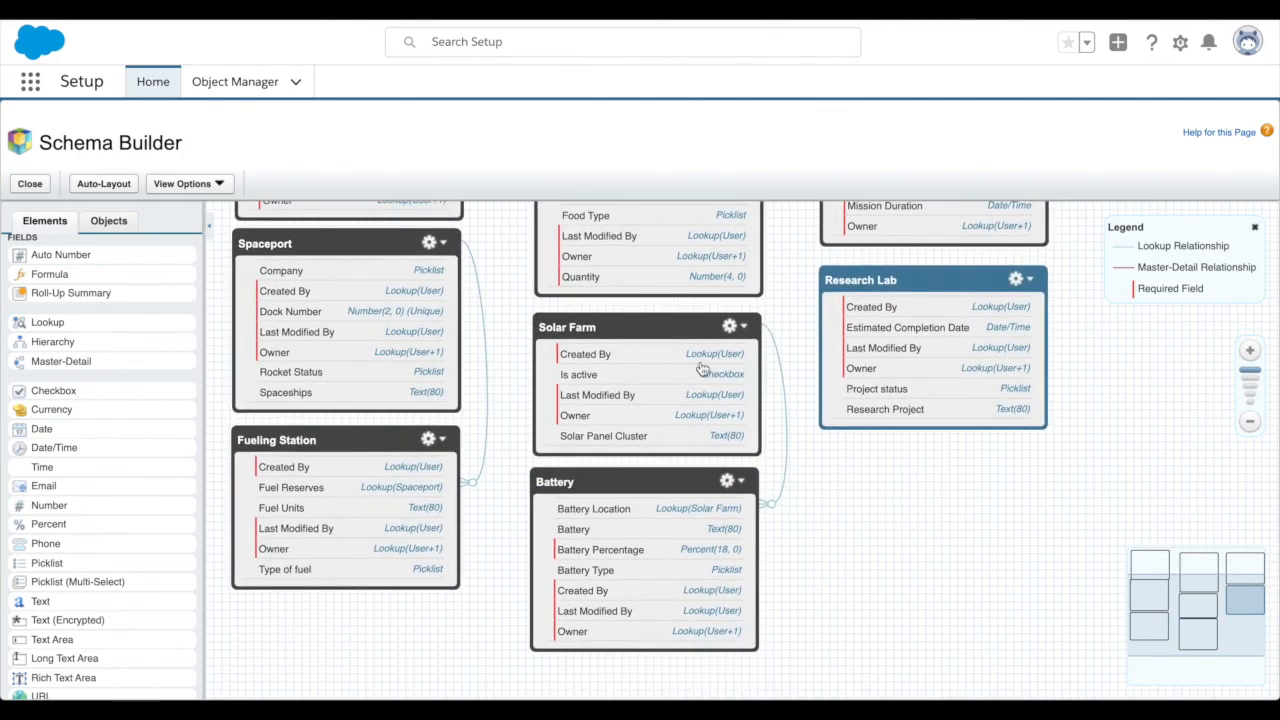
{"action": "left_click_drag", "start_coordinate": [626, 481], "coordinate": [629, 482]}
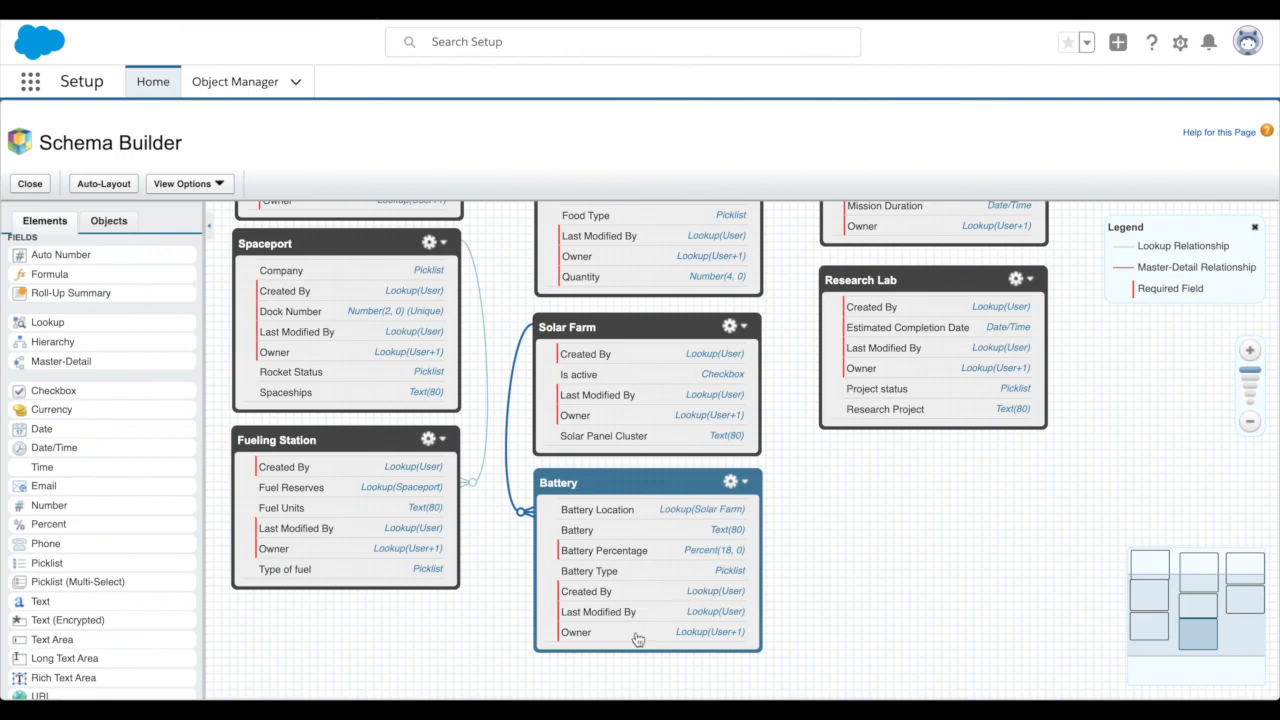
{"action": "left_click_drag", "start_coordinate": [801, 482], "coordinate": [808, 586]}
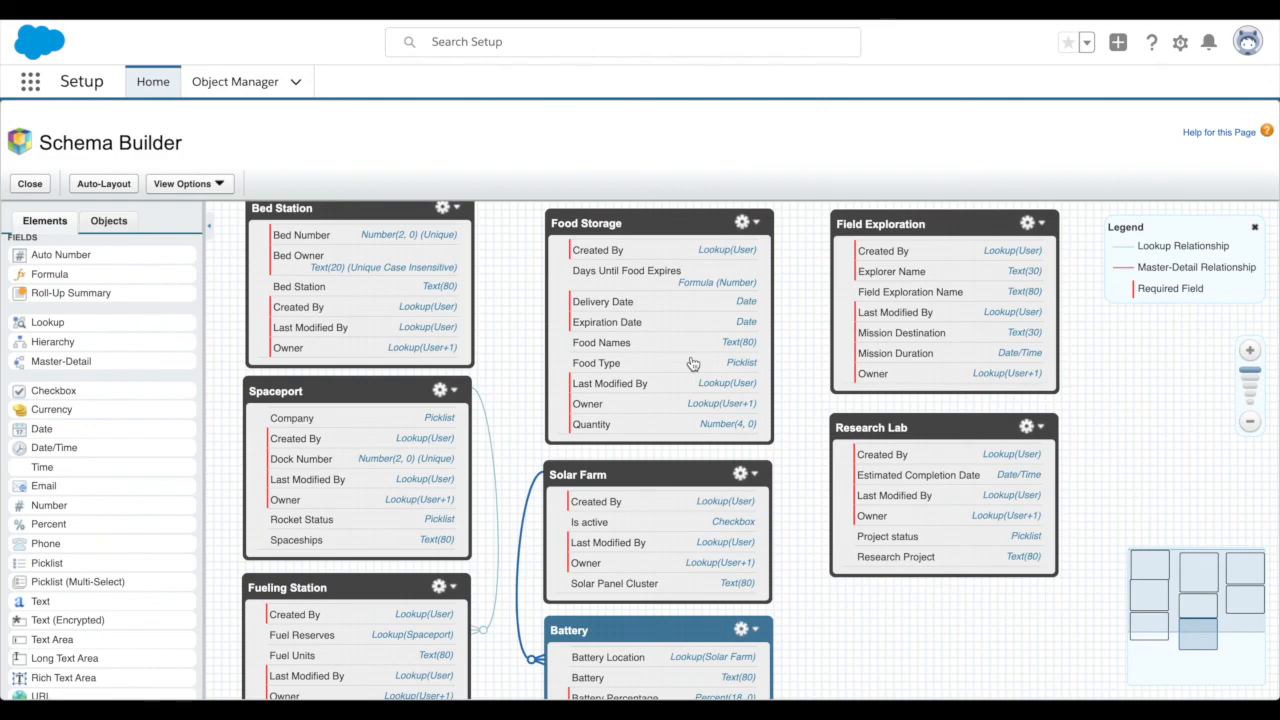
{"action": "scroll", "coordinate": [692, 363], "scroll_direction": "down", "scroll_amount": 1}
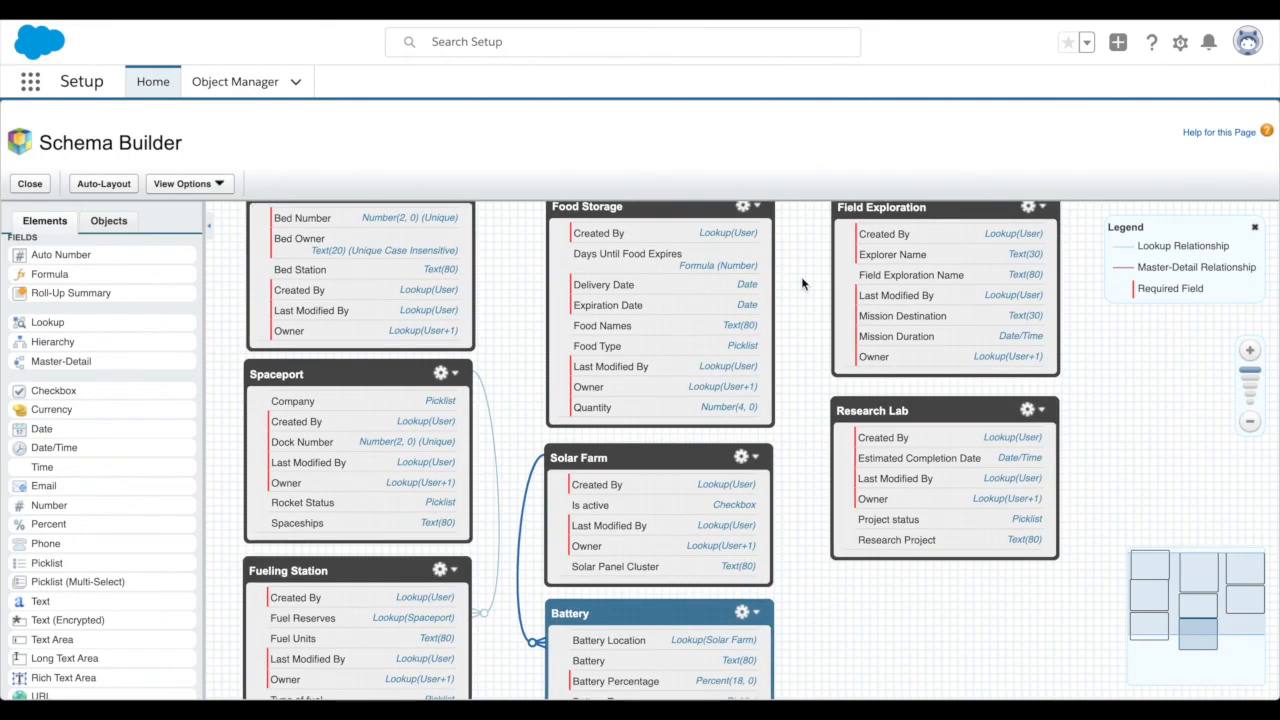